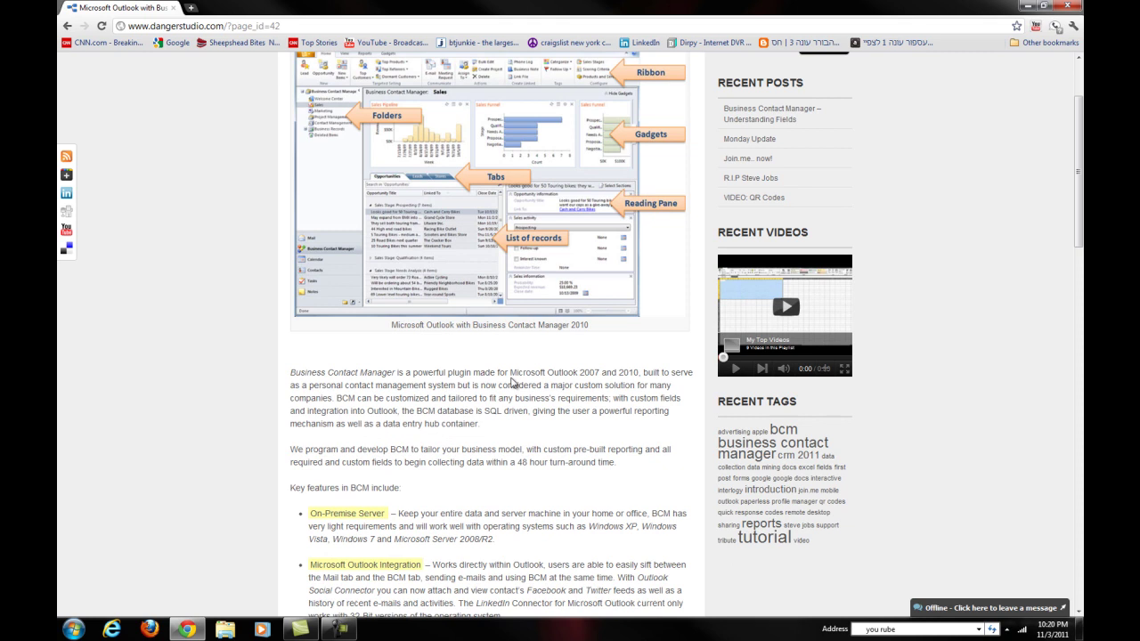
Step: Scroll through Danger Studio's Outlook with BCM 2007 / 2010 article and open the Start menu
{"action": "scroll", "coordinate": [509, 383], "scroll_direction": "down", "scroll_amount": 4}
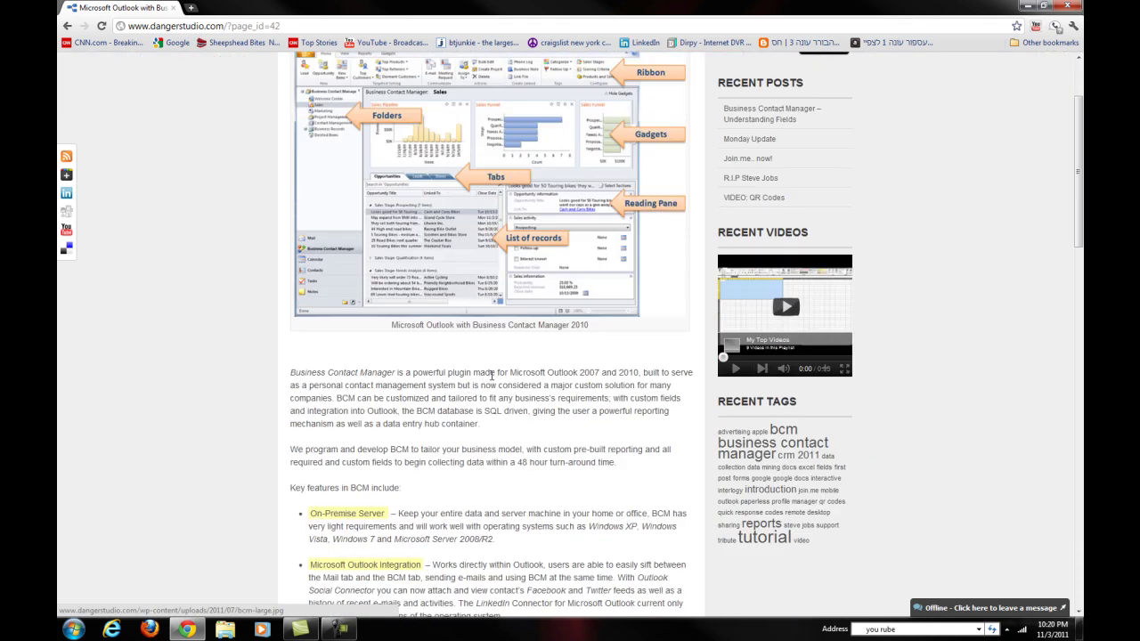
{"action": "scroll", "coordinate": [521, 387], "scroll_direction": "up", "scroll_amount": 4}
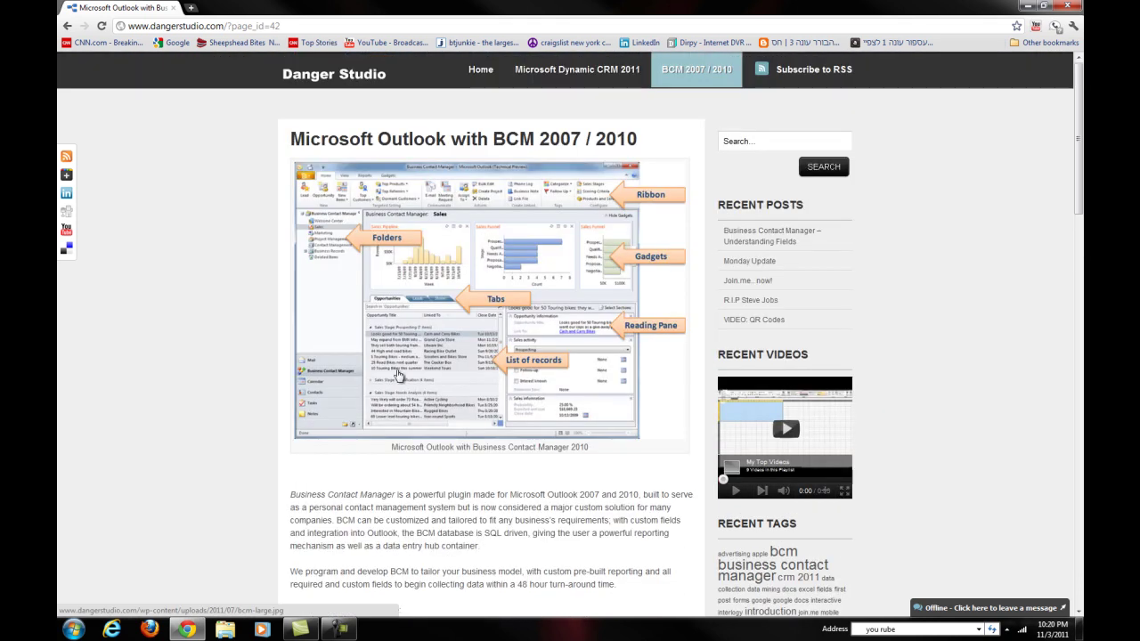
{"action": "scroll", "coordinate": [488, 305], "scroll_direction": "down", "scroll_amount": 7}
{"action": "scroll", "coordinate": [488, 305], "scroll_direction": "up", "scroll_amount": 7}
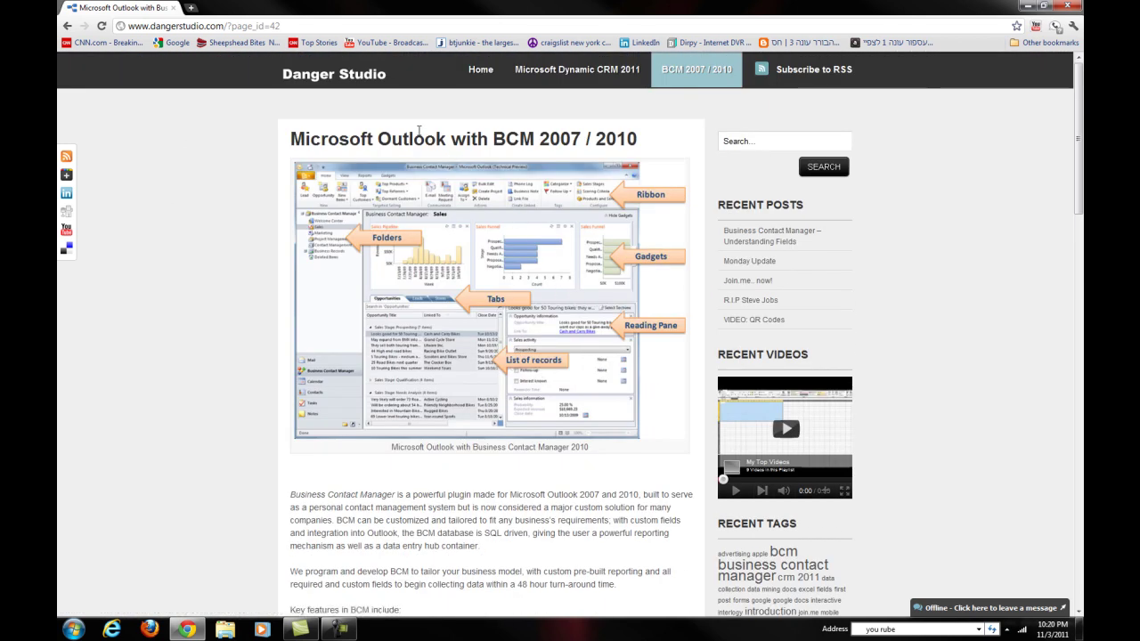
{"action": "scroll", "coordinate": [608, 248], "scroll_direction": "down", "scroll_amount": 3}
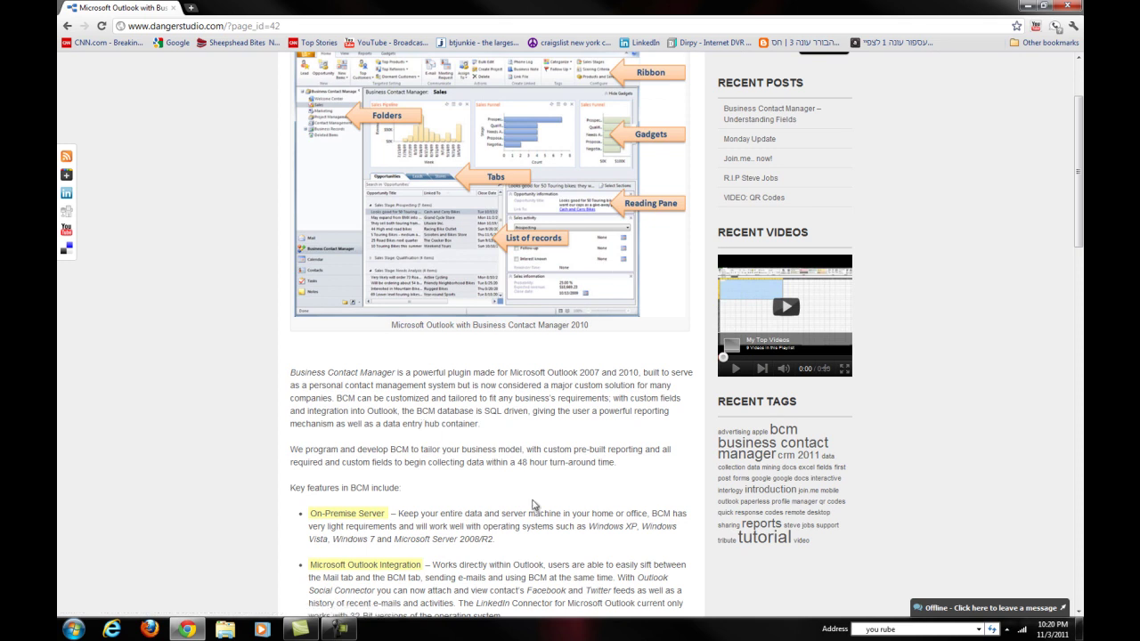
{"action": "scroll", "coordinate": [447, 485], "scroll_direction": "down", "scroll_amount": 4}
{"action": "scroll", "coordinate": [447, 483], "scroll_direction": "up", "scroll_amount": 7}
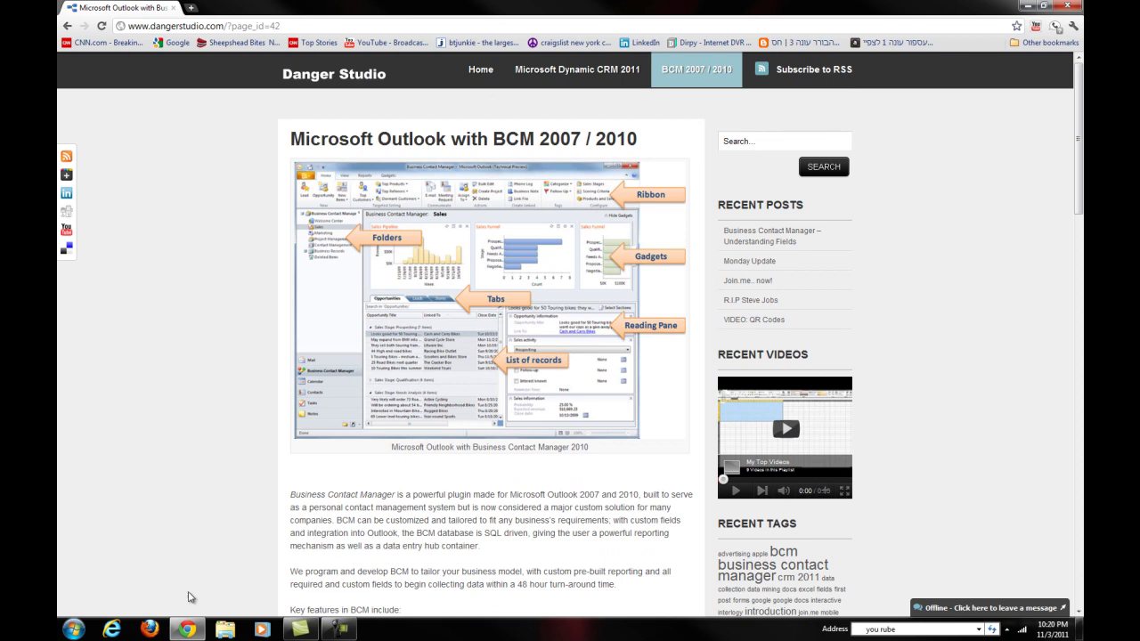
{"action": "left_click", "coordinate": [71, 632]}
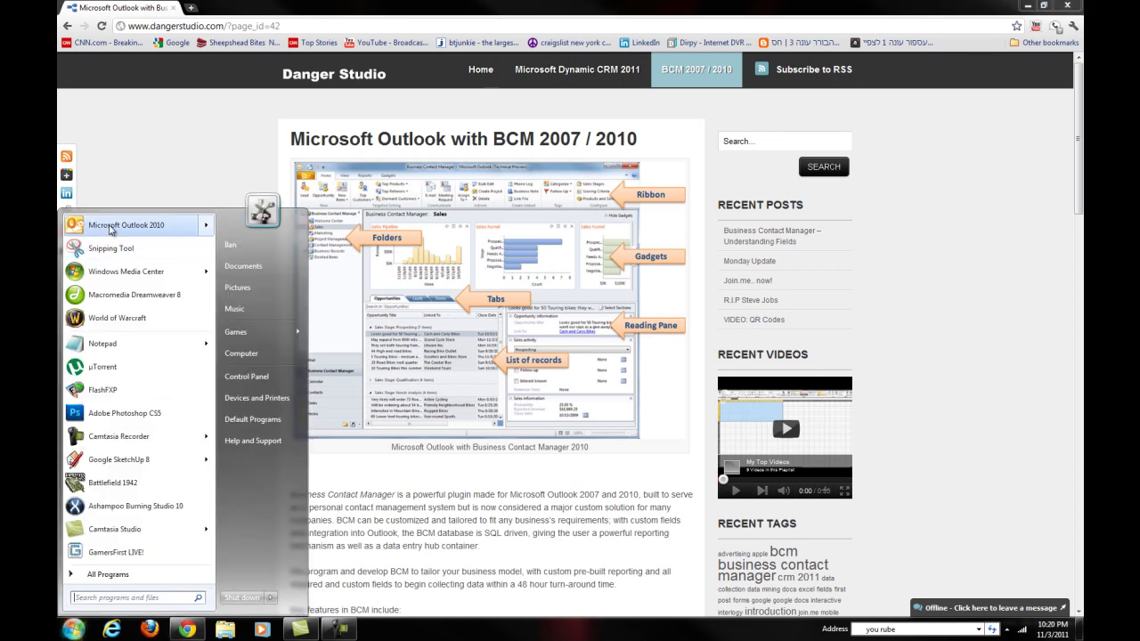
Step: Launch Outlook 2010, read the 'sugarcrm expert needed' message, then go to BCM Contact Management
{"action": "left_click", "coordinate": [113, 228]}
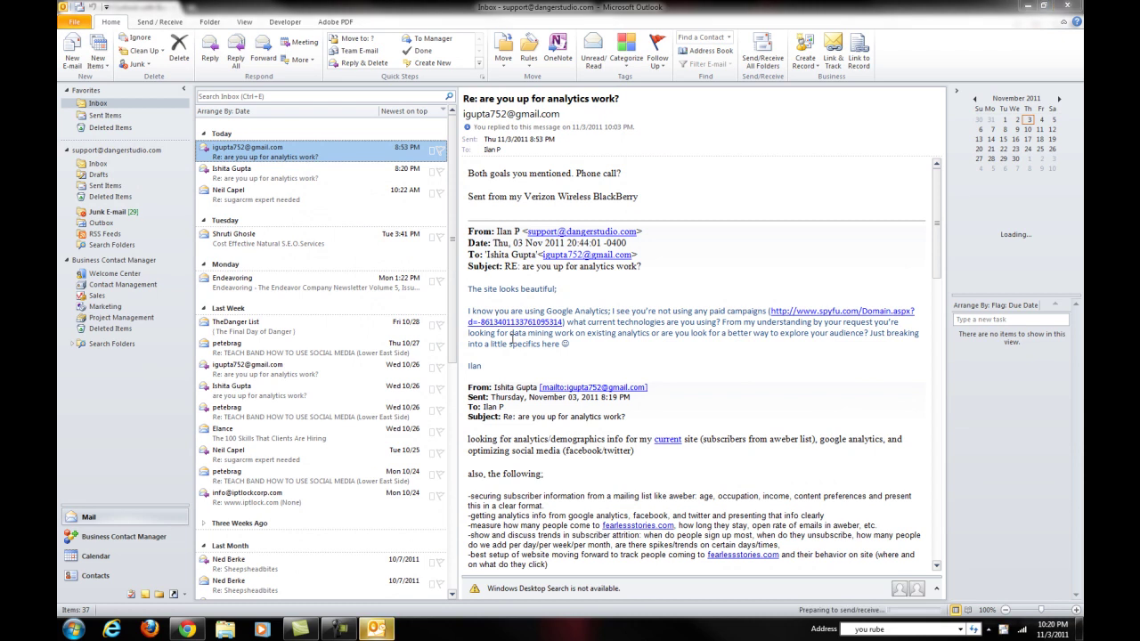
{"action": "scroll", "coordinate": [512, 338], "scroll_direction": "down", "scroll_amount": 3}
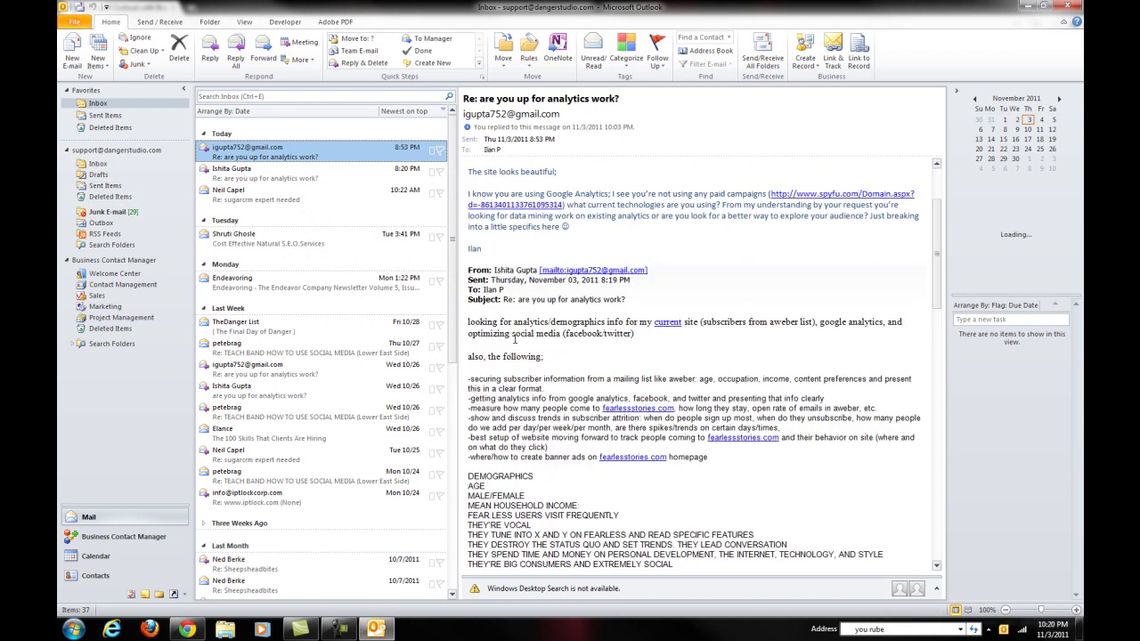
{"action": "left_click", "coordinate": [283, 197]}
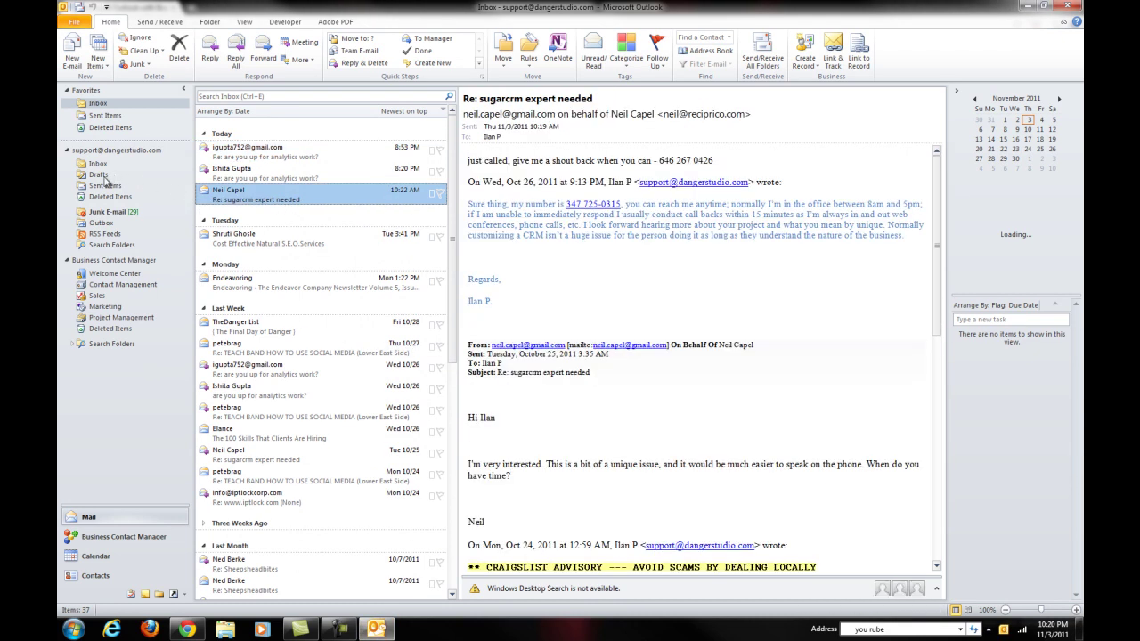
{"action": "left_click", "coordinate": [113, 286]}
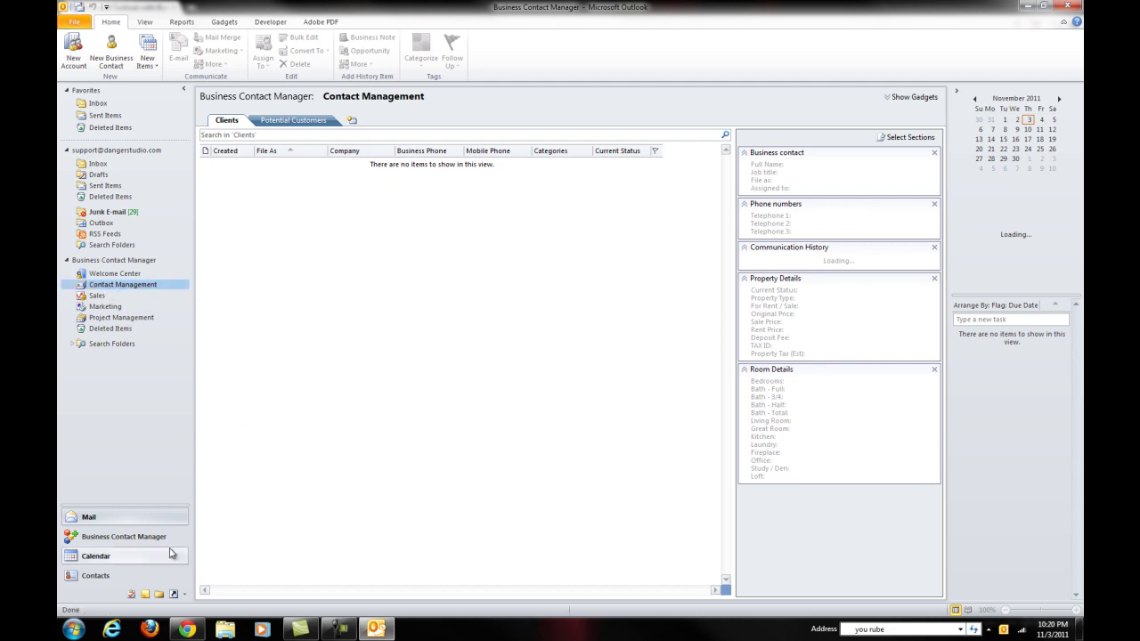
Step: Review the Potential Customers and Clients lists, then start a New Business Contact form
{"action": "left_click", "coordinate": [141, 537]}
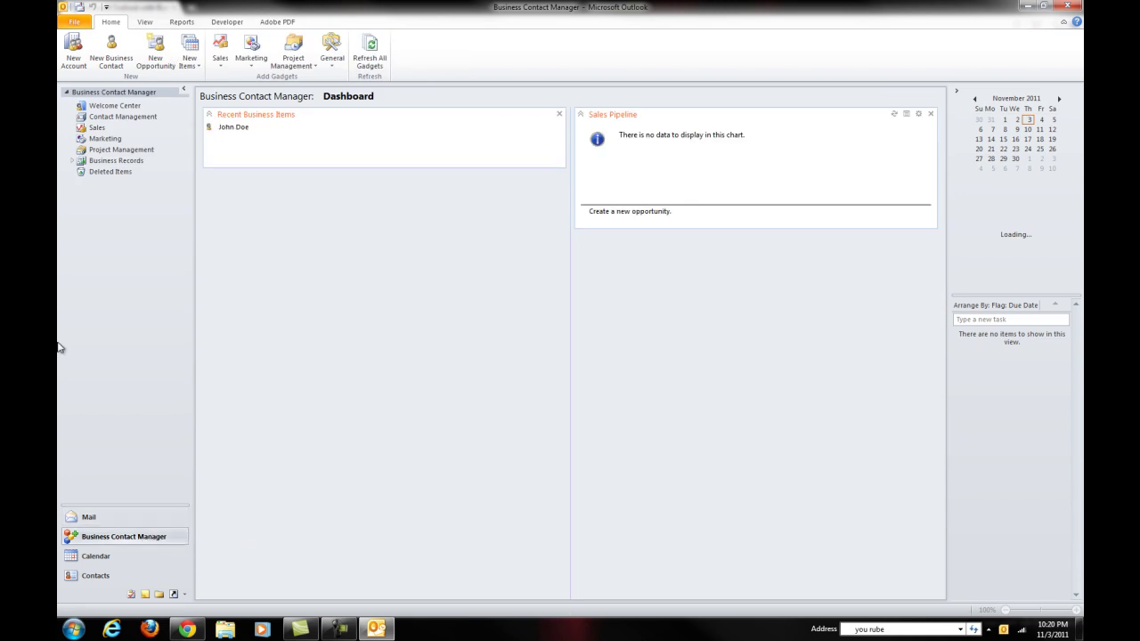
{"action": "left_click", "coordinate": [108, 122]}
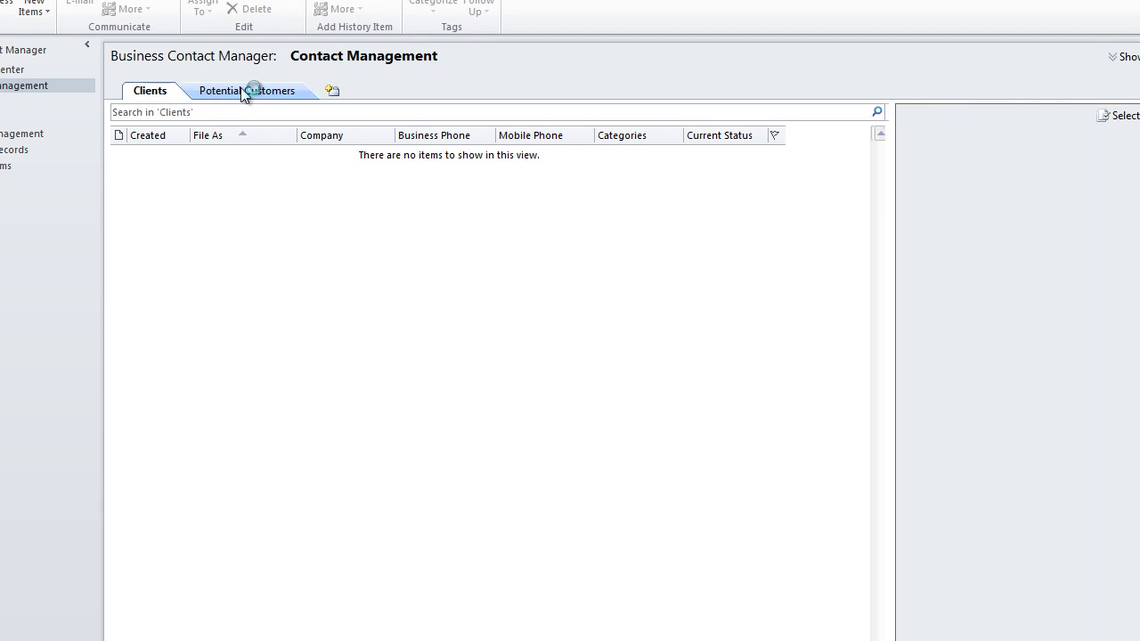
{"action": "left_click", "coordinate": [242, 92]}
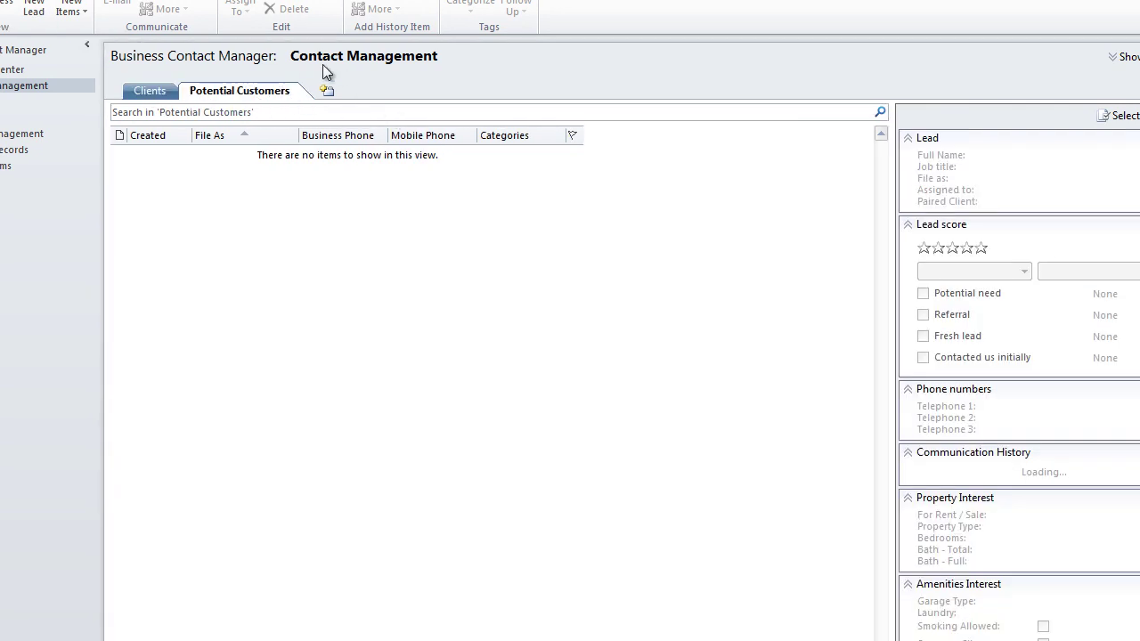
{"action": "left_click", "coordinate": [156, 91]}
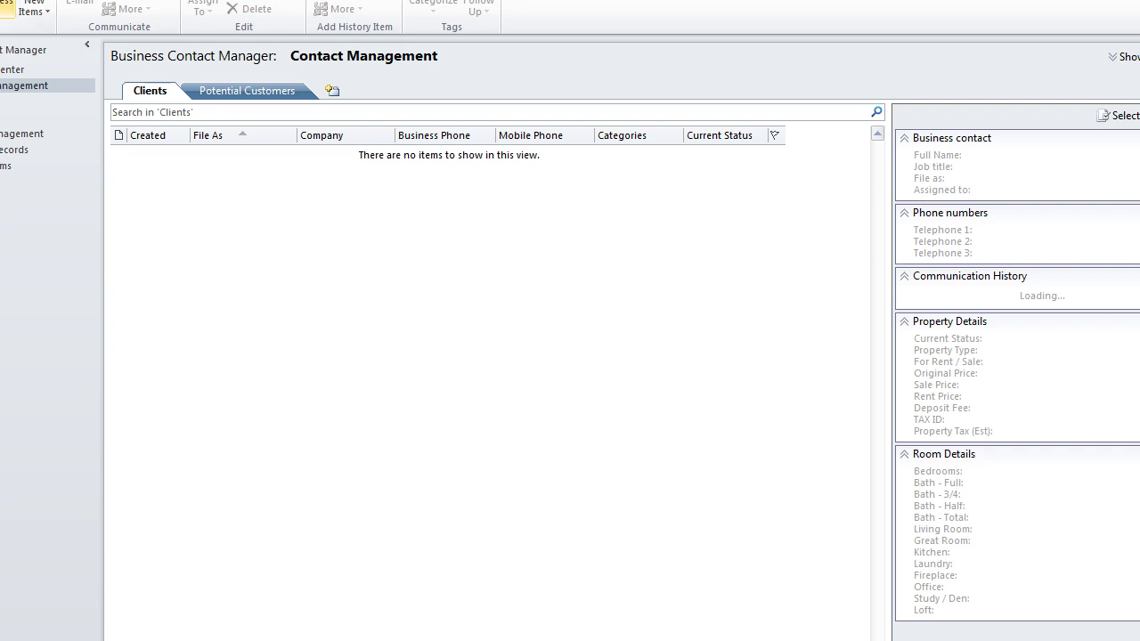
{"action": "left_click", "coordinate": [13, 11]}
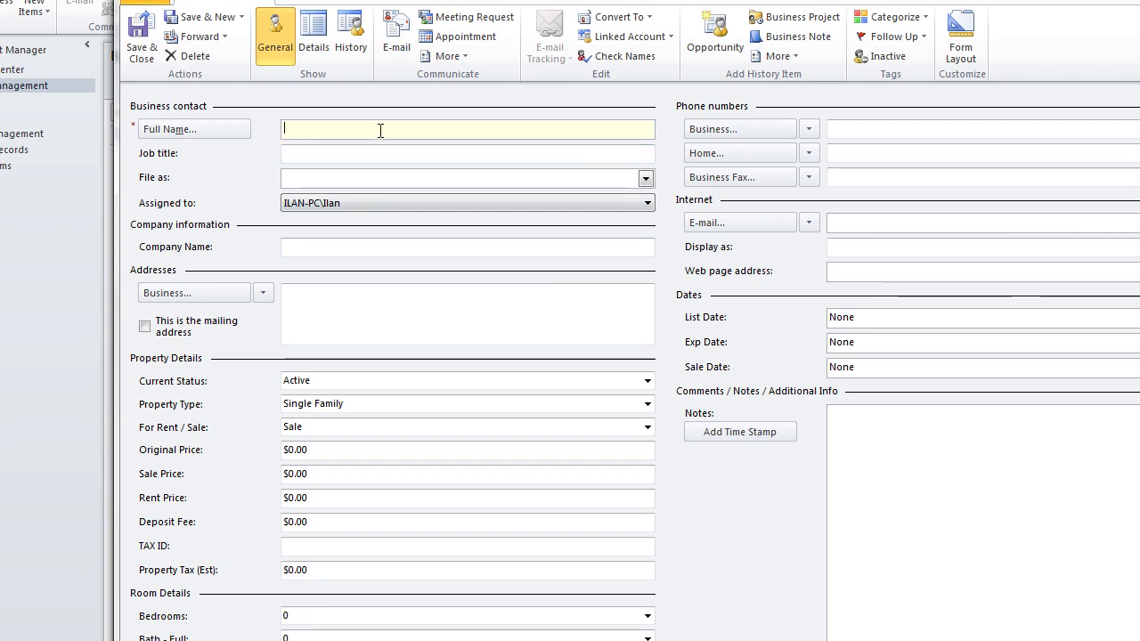
Step: Enter the contact's full name and business address, ticking 'This is the mailing address'
{"action": "type", "text": "Doe"}
{"action": "key", "text": "Tab"}
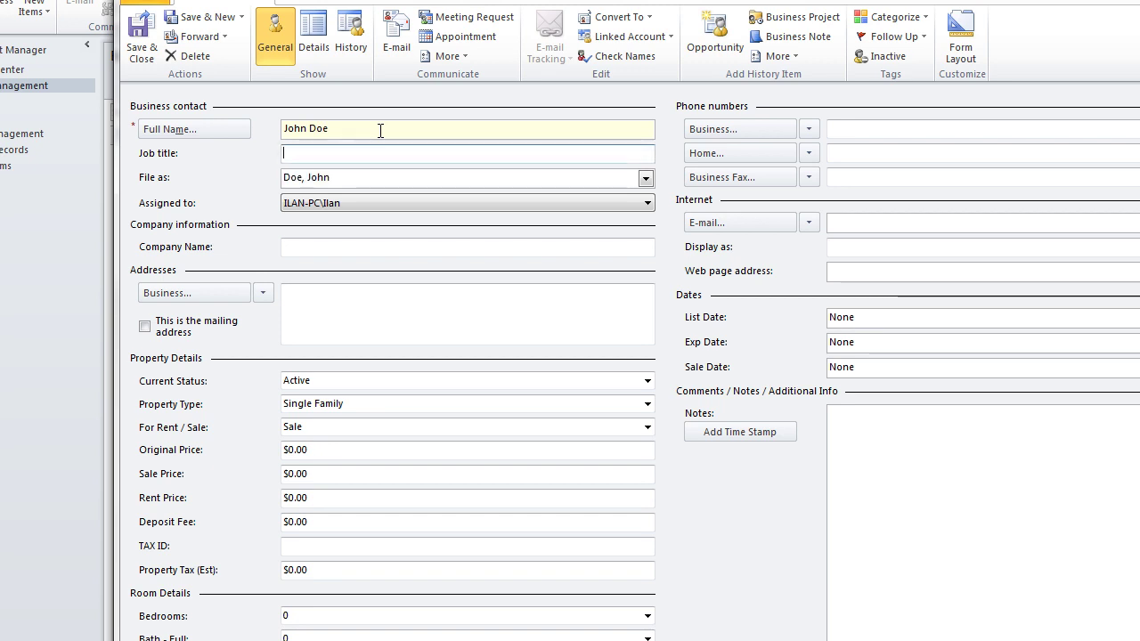
{"action": "key", "text": "Tab"}
{"action": "key", "text": "Tab"}
{"action": "key", "text": "Tab"}
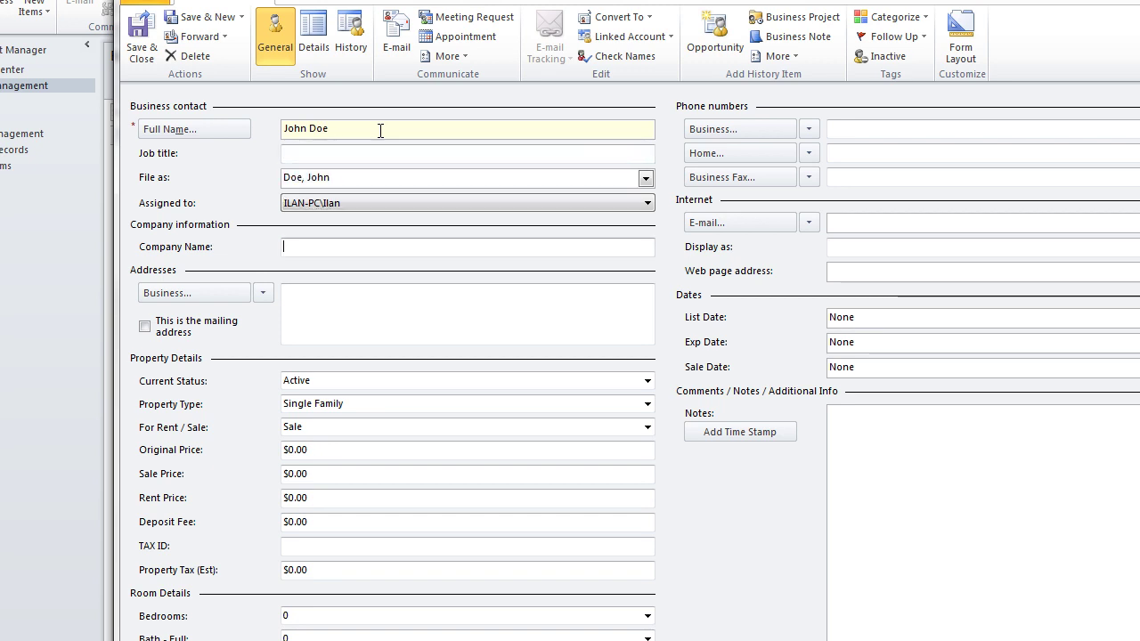
{"action": "key", "text": "Tab"}
{"action": "key", "text": "Tab"}
{"action": "key", "text": "Tab"}
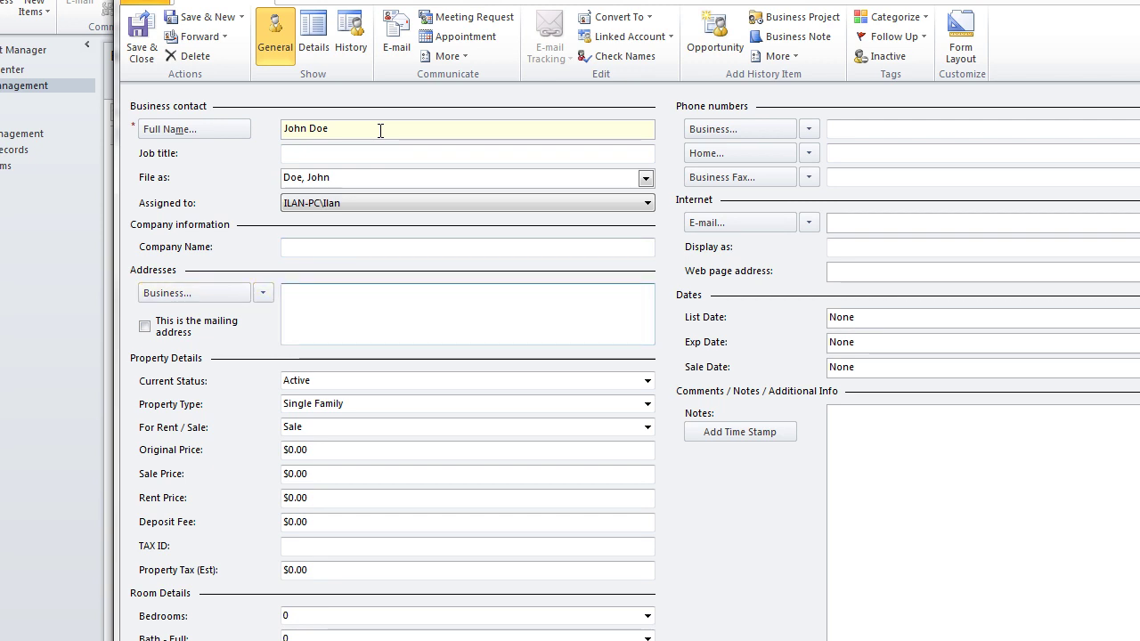
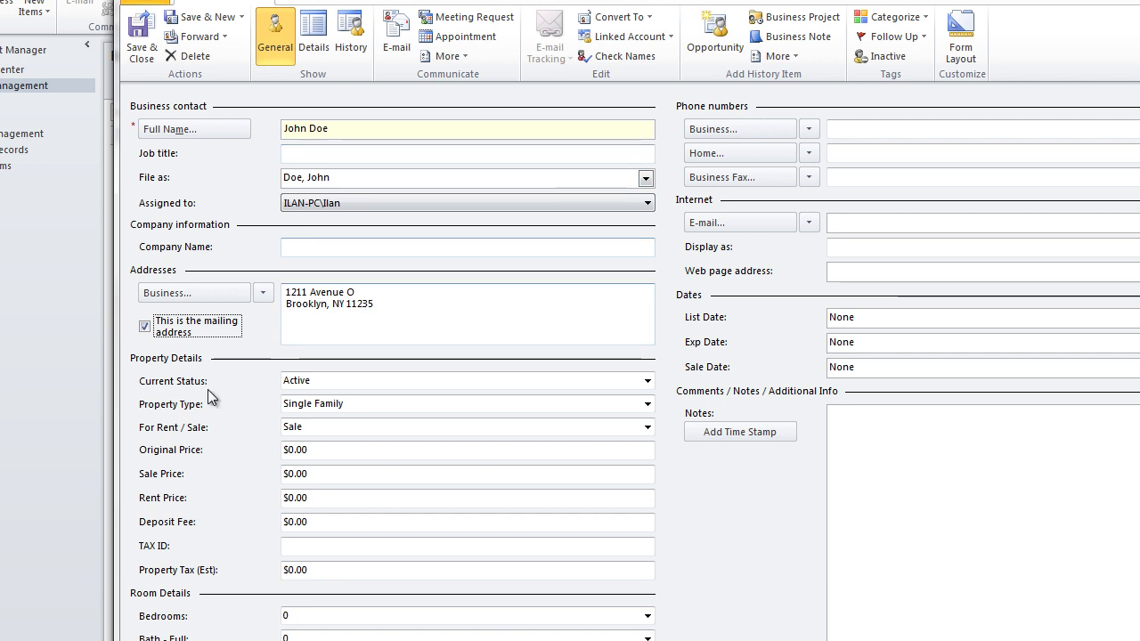
{"action": "left_click", "coordinate": [198, 330]}
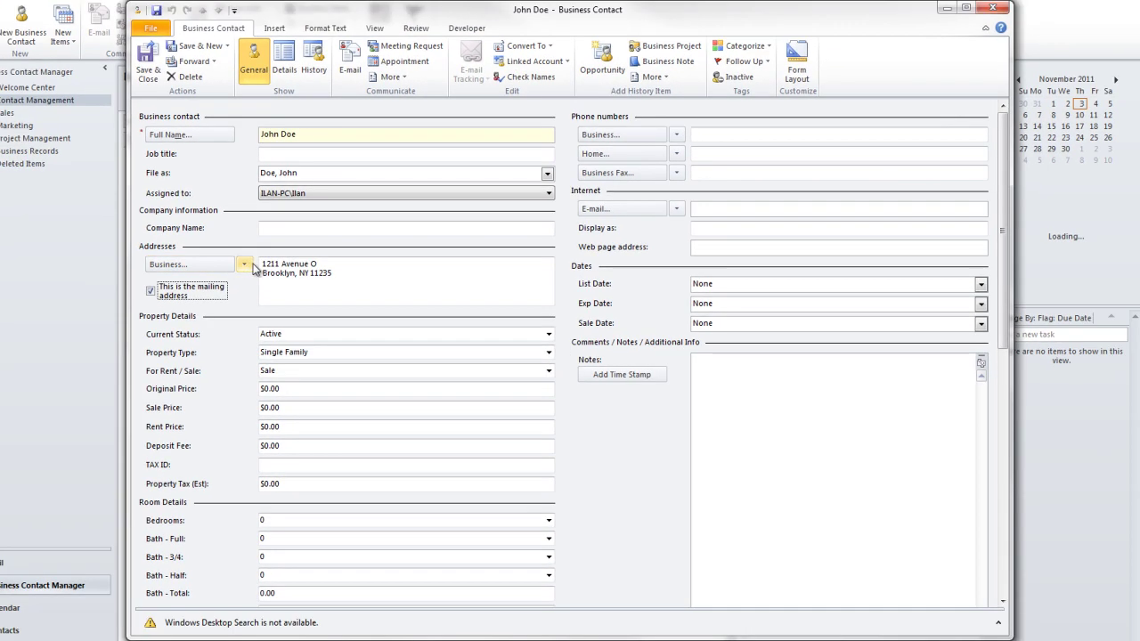
{"action": "left_click", "coordinate": [252, 266]}
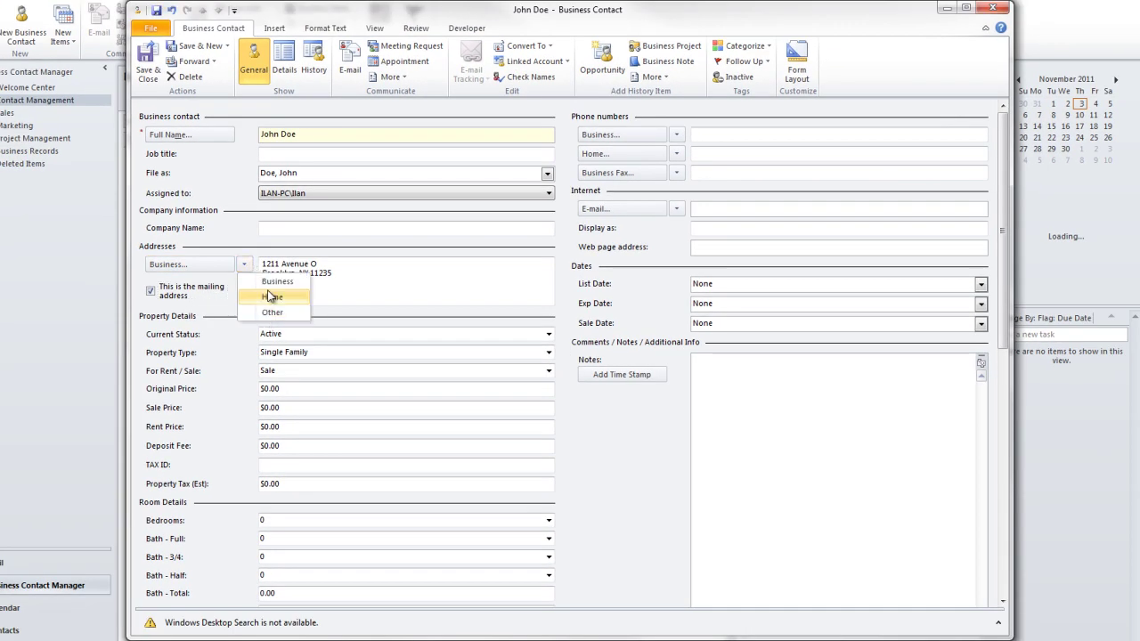
{"action": "left_click", "coordinate": [424, 278]}
{"action": "key", "text": "ctrl+a"}
{"action": "left_click", "coordinate": [395, 252]}
{"action": "left_click_drag", "start_coordinate": [379, 252], "coordinate": [278, 232]}
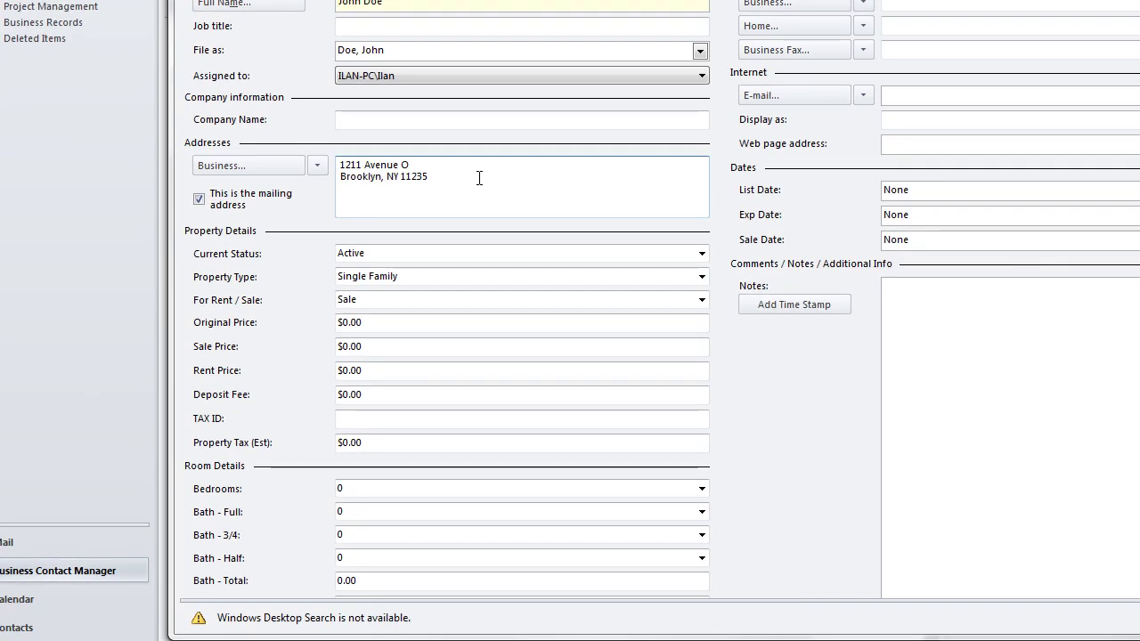
{"action": "left_click", "coordinate": [521, 174]}
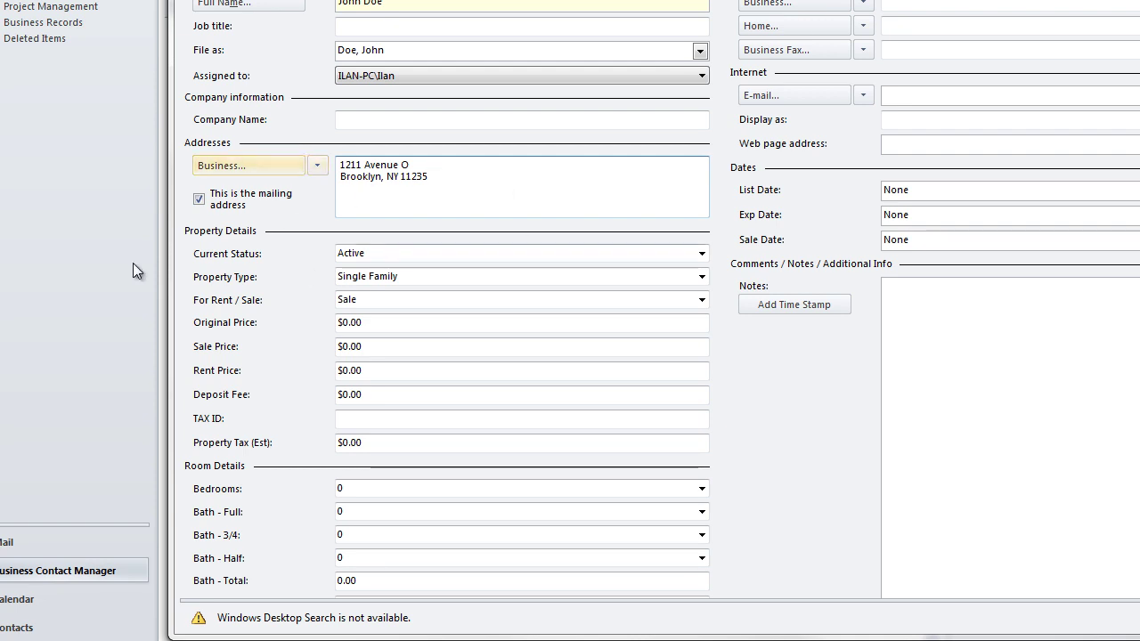
{"action": "left_click", "coordinate": [351, 253]}
{"action": "left_click", "coordinate": [701, 255]}
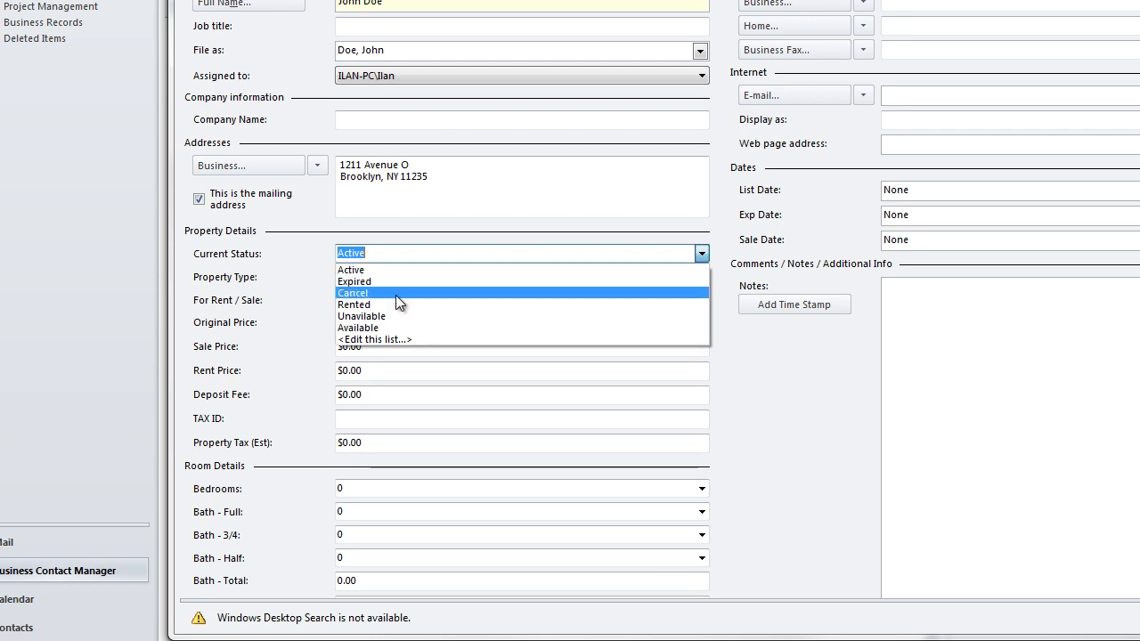
{"action": "left_click", "coordinate": [352, 270]}
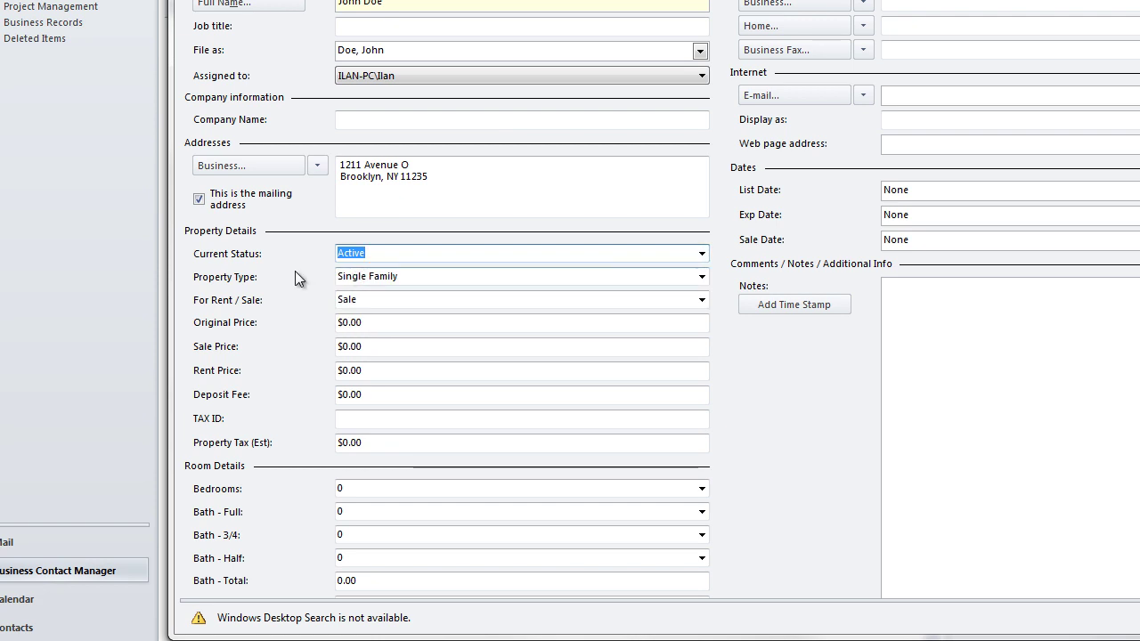
{"action": "left_click", "coordinate": [515, 277]}
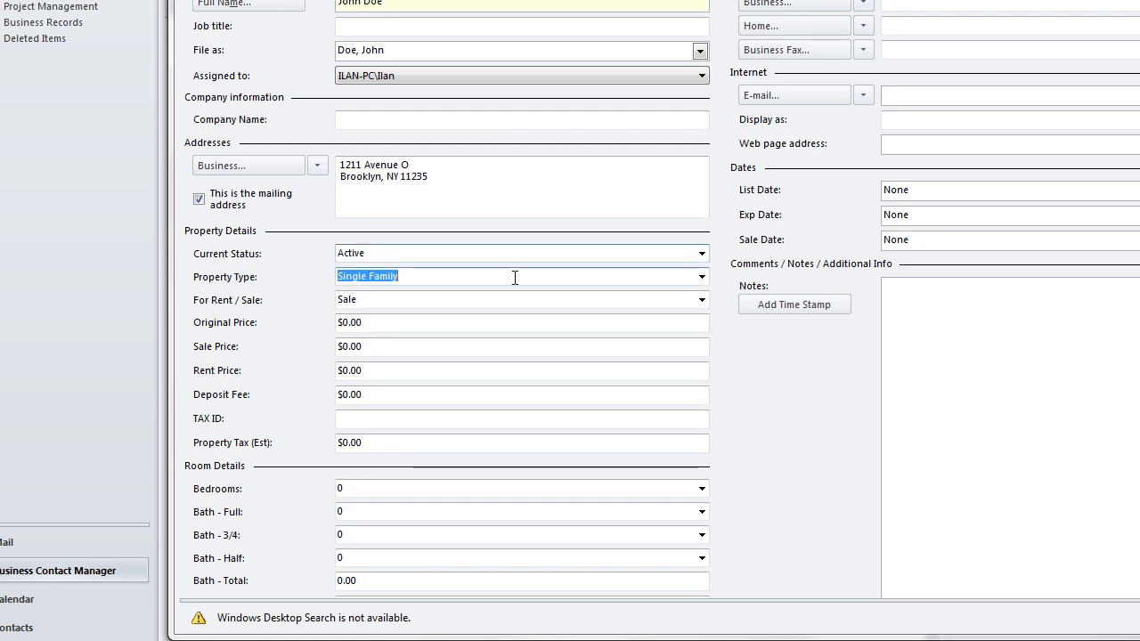
{"action": "left_click", "coordinate": [701, 277]}
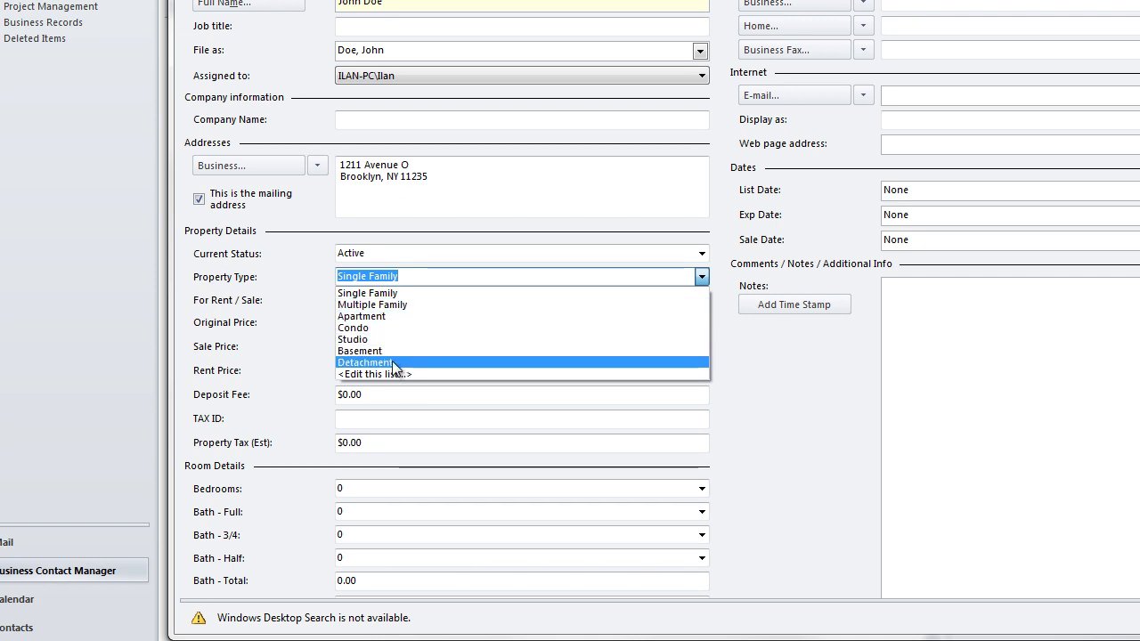
{"action": "left_click", "coordinate": [366, 294]}
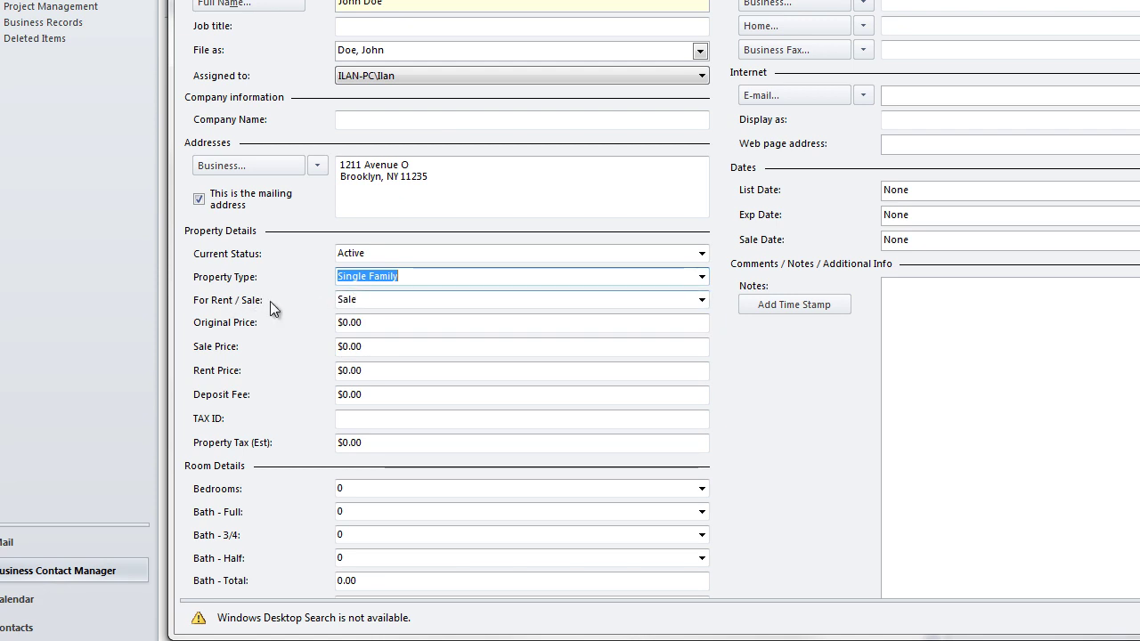
{"action": "key", "text": "Tab"}
{"action": "left_click", "coordinate": [701, 300]}
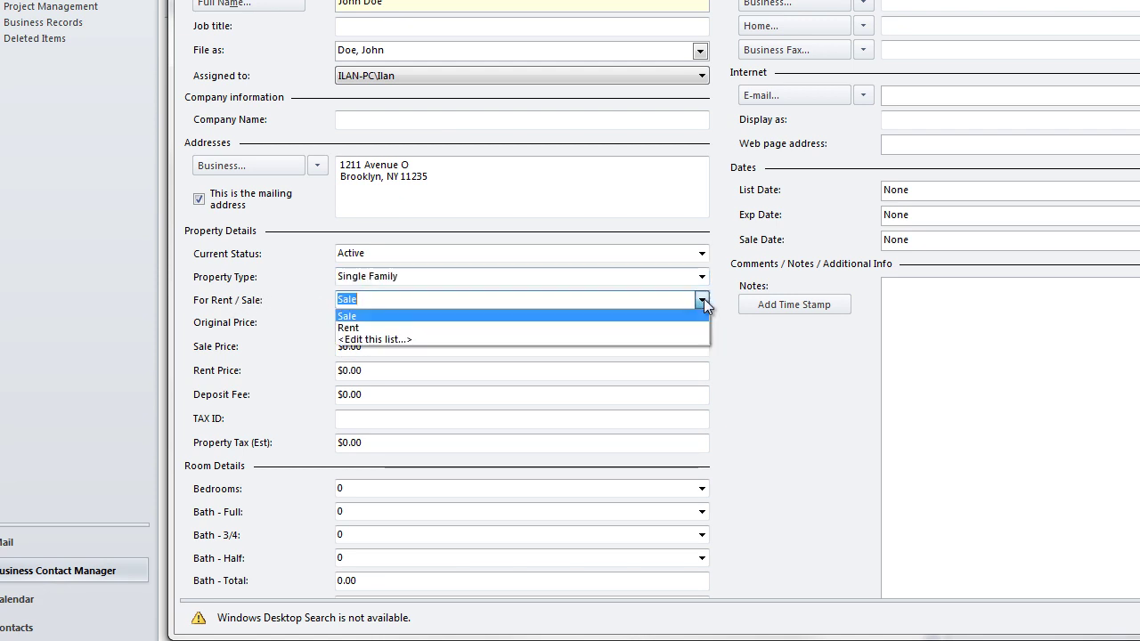
{"action": "left_click", "coordinate": [392, 316]}
{"action": "left_click", "coordinate": [370, 301]}
{"action": "key", "text": "Tab"}
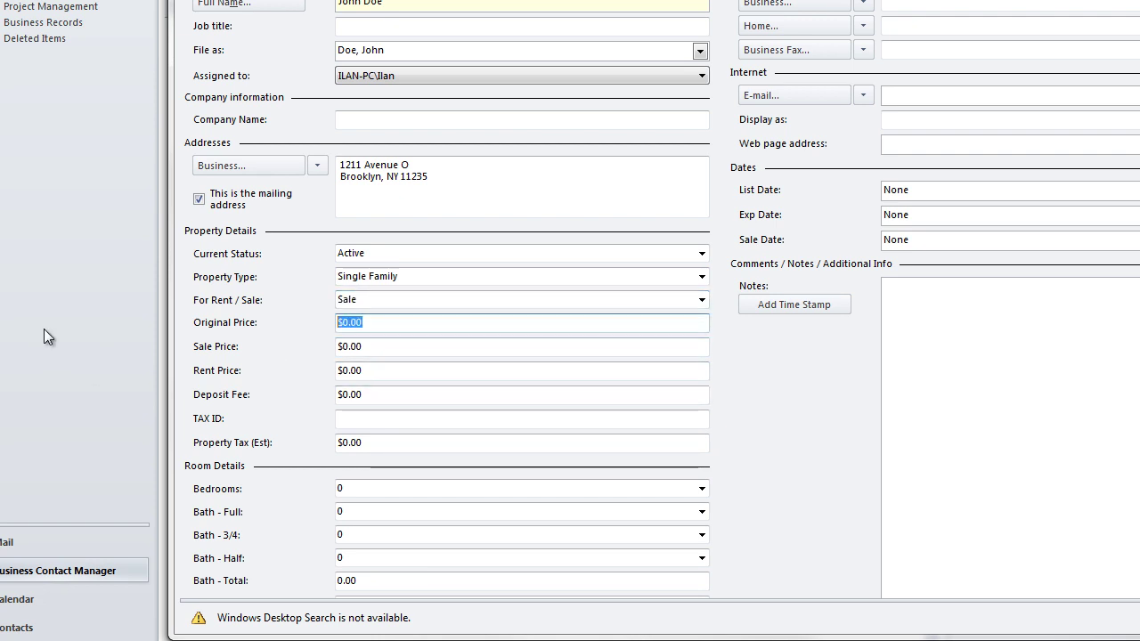
Step: Enter an Original Price of $200,000 and move through to the Deposit Fee amount
{"action": "type", "text": "200,000"}
{"action": "key", "text": "Tab"}
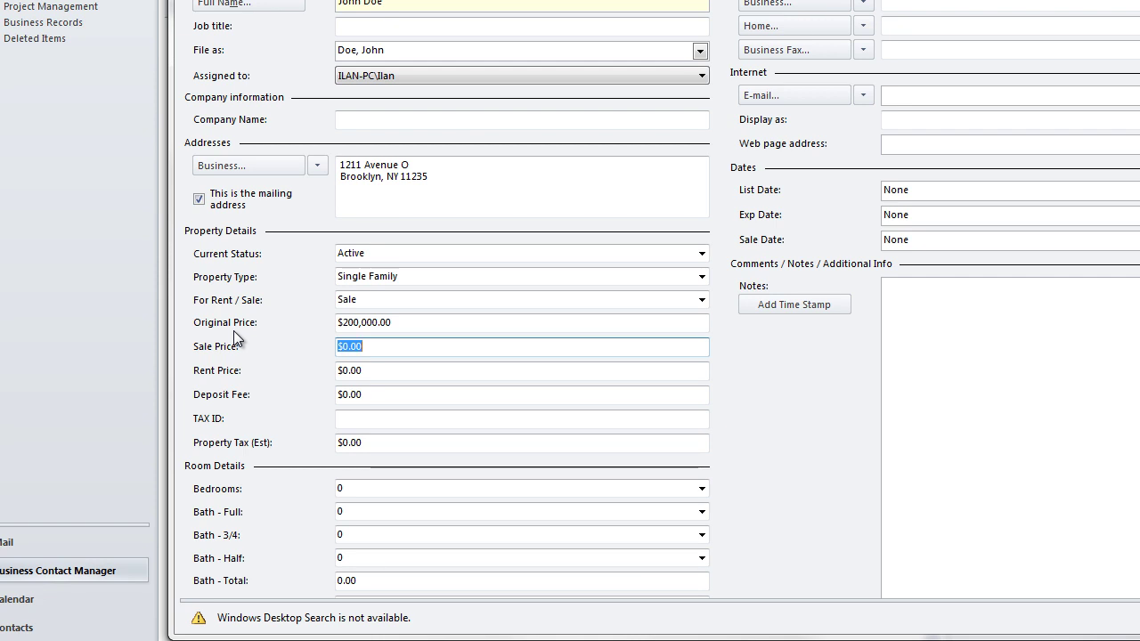
{"action": "key", "text": "Tab"}
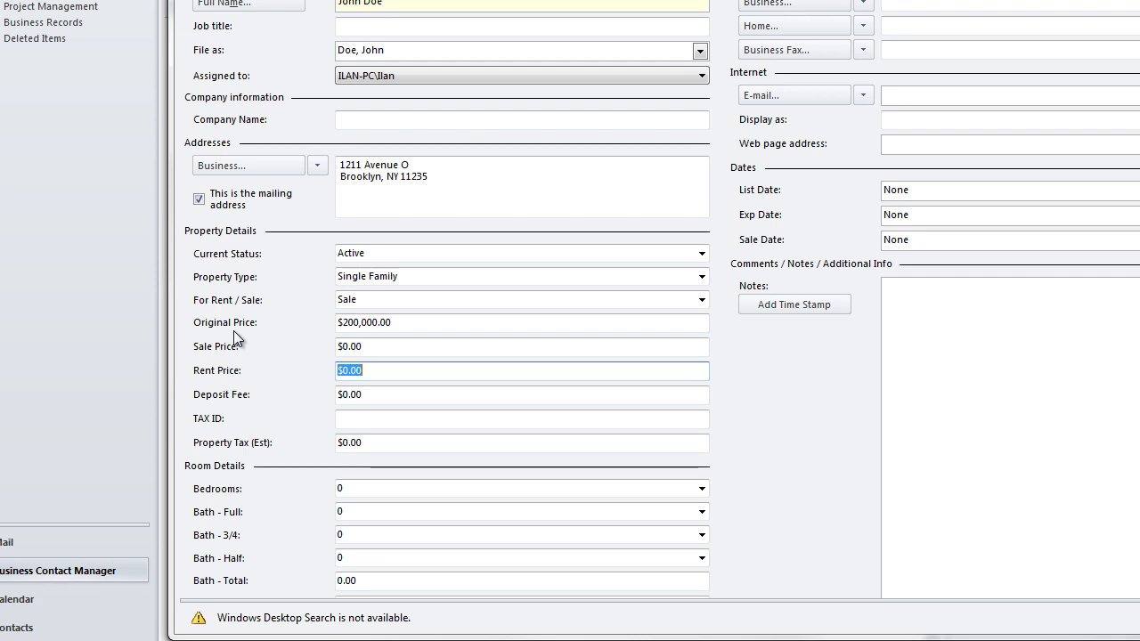
{"action": "key", "text": "Tab"}
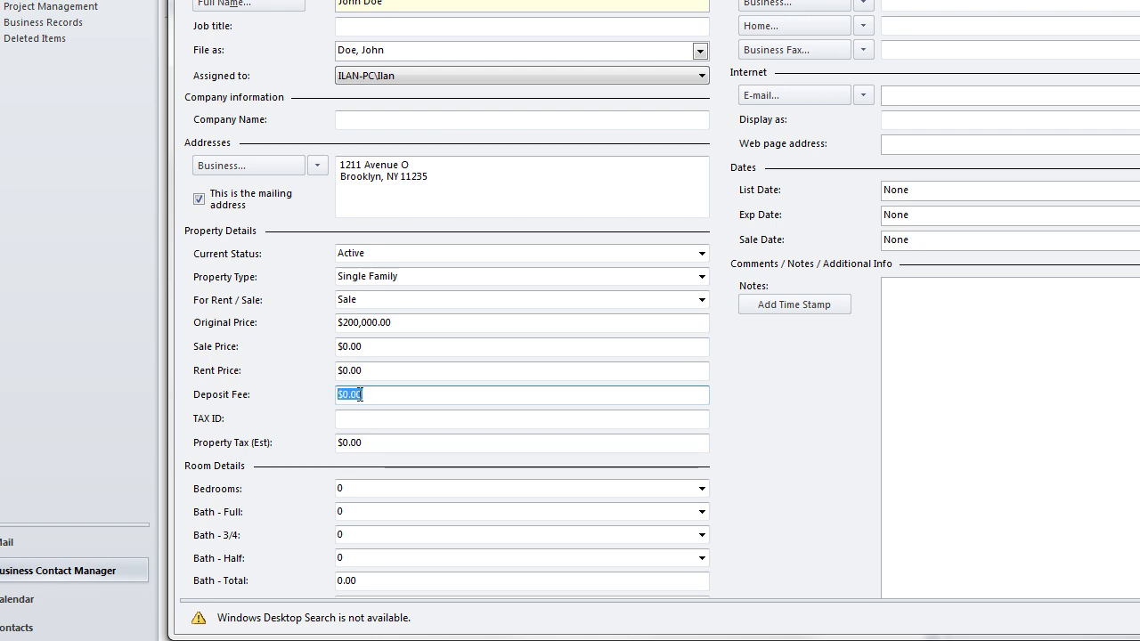
{"action": "left_click_drag", "start_coordinate": [384, 397], "coordinate": [316, 398]}
{"action": "left_click_drag", "start_coordinate": [474, 397], "coordinate": [266, 397]}
{"action": "left_click", "coordinate": [363, 419]}
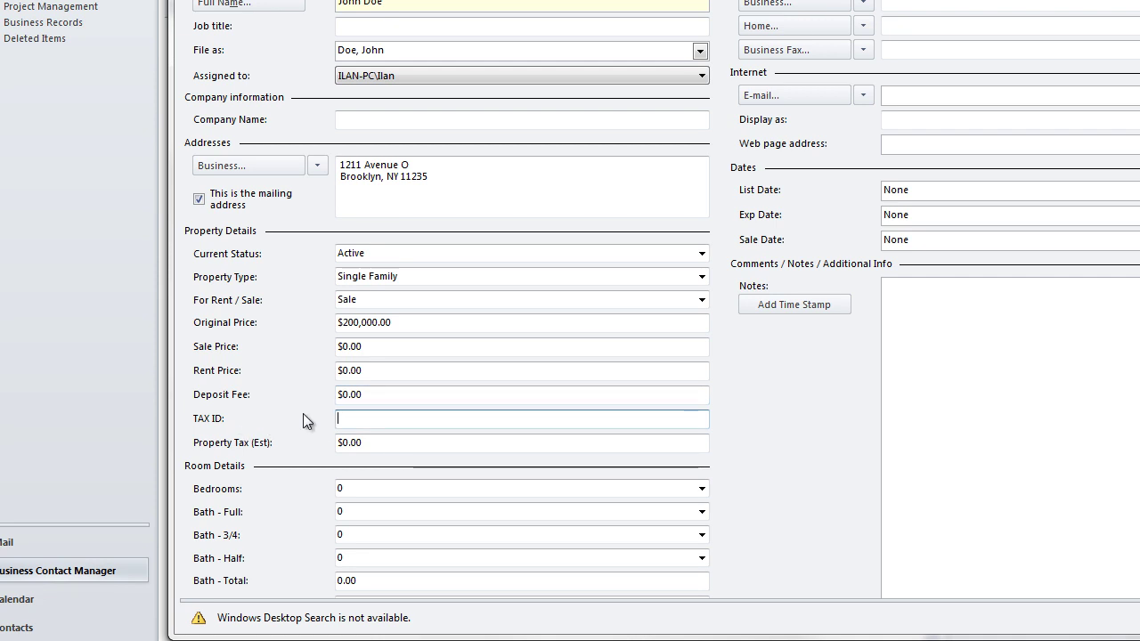
{"action": "type", "text": "000-000-0000"}
{"action": "left_click", "coordinate": [372, 442]}
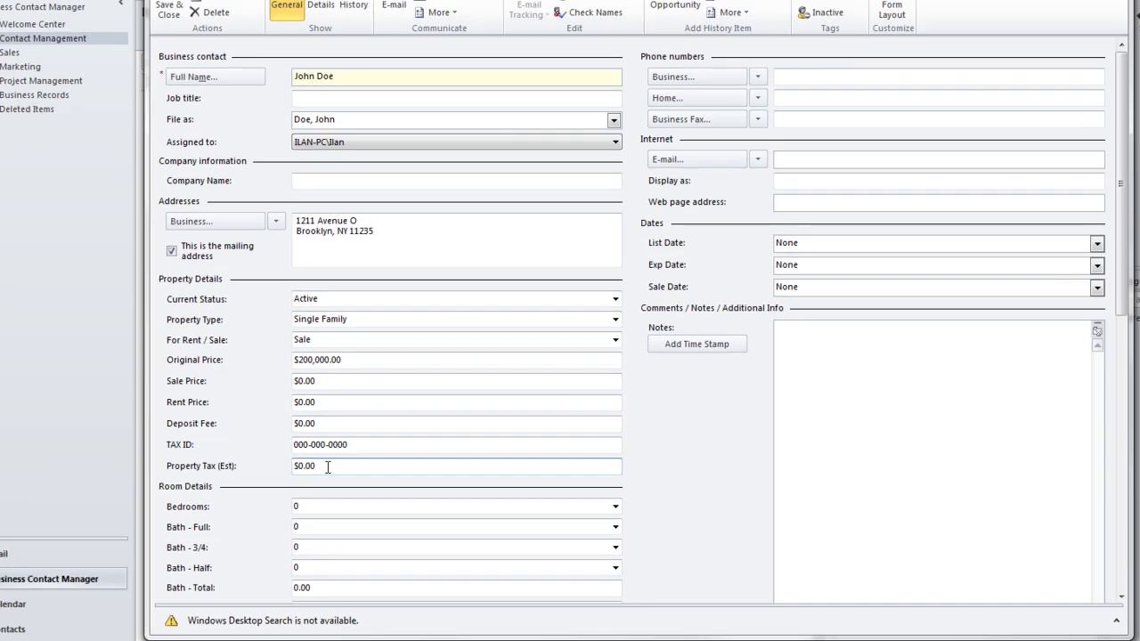
Step: Set the Bedrooms count to 3 in Room Details
{"action": "scroll", "coordinate": [275, 499], "scroll_direction": "down", "scroll_amount": 3}
{"action": "scroll", "coordinate": [255, 277], "scroll_direction": "up", "scroll_amount": 2}
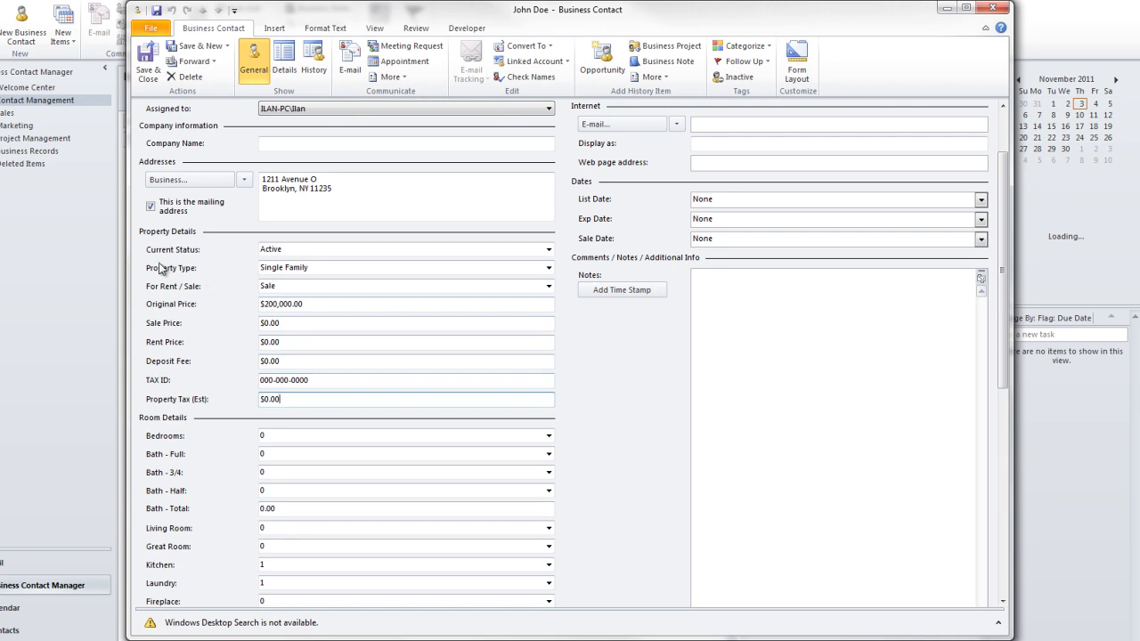
{"action": "scroll", "coordinate": [280, 336], "scroll_direction": "down", "scroll_amount": 5}
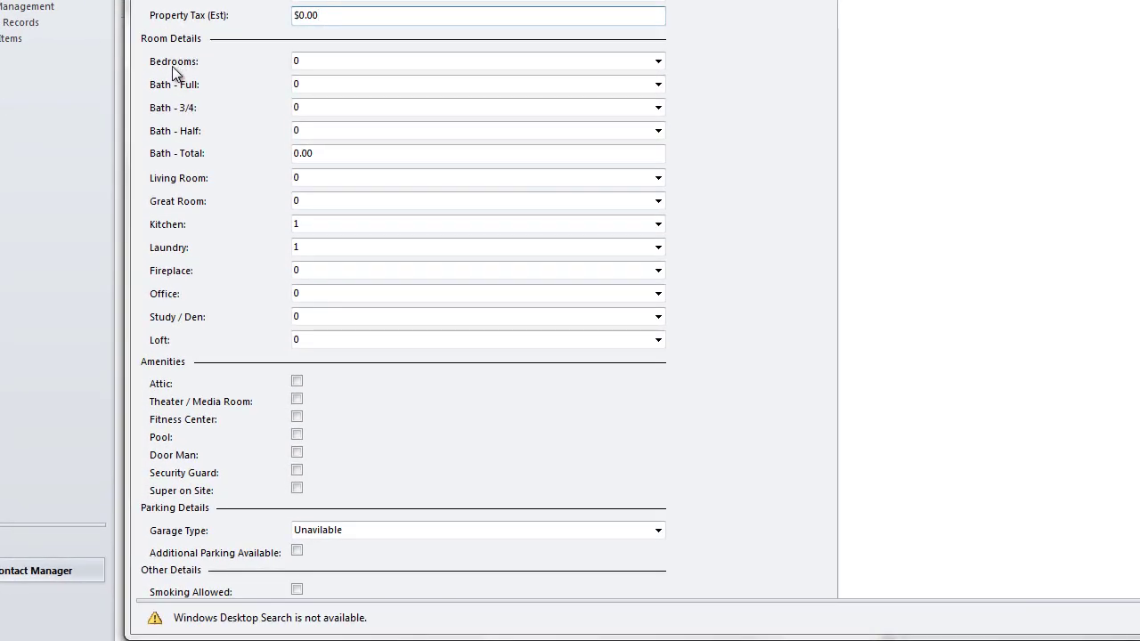
{"action": "left_click", "coordinate": [658, 62]}
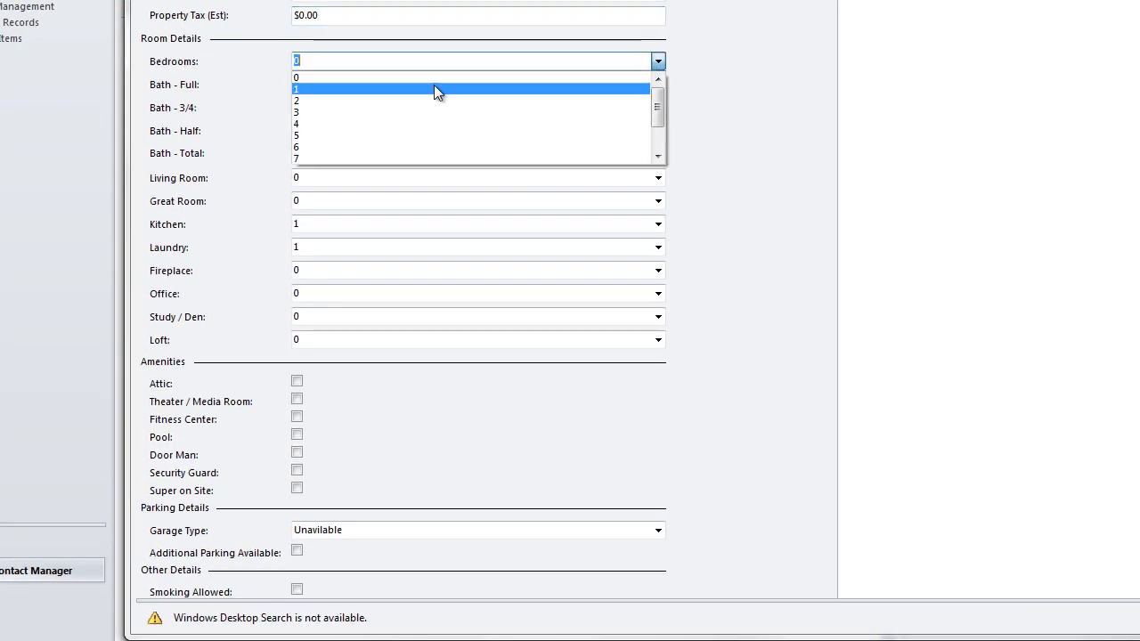
{"action": "left_click", "coordinate": [318, 112]}
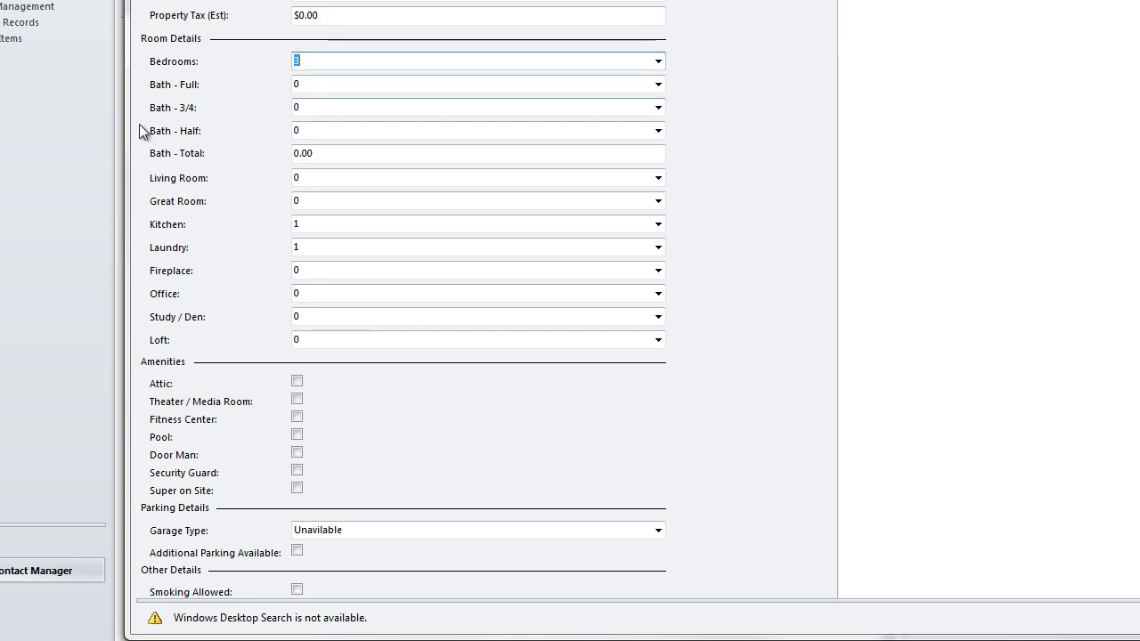
Step: Set Bath - Full, Bath - 3/4 and Bath - Half to 1 each, with Bath - Total 3
{"action": "left_click", "coordinate": [498, 85]}
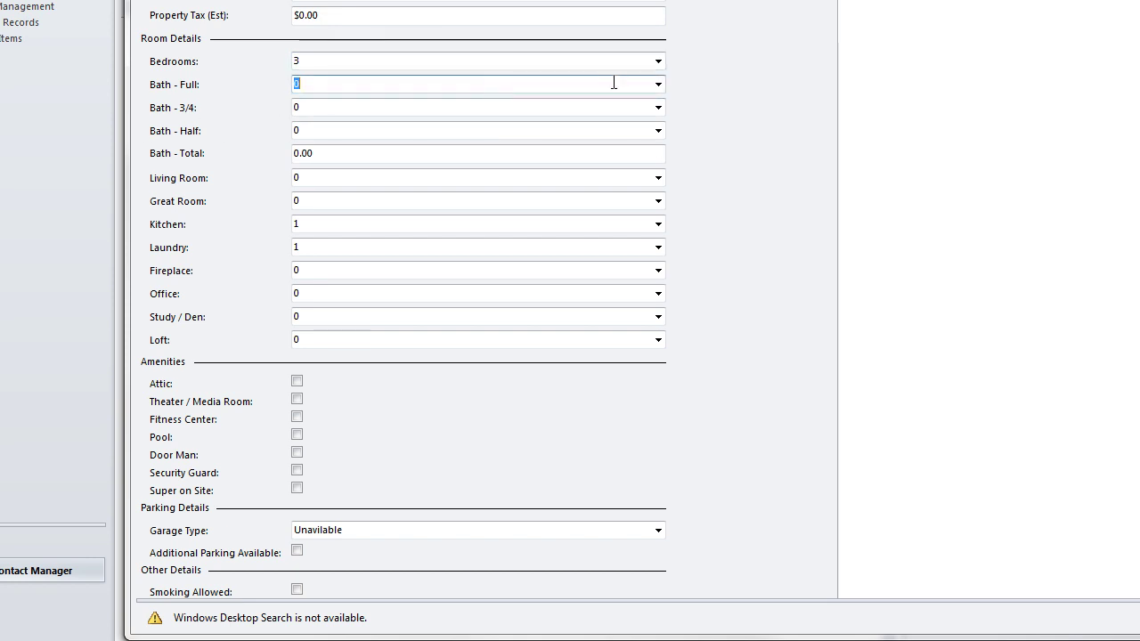
{"action": "left_click", "coordinate": [658, 84]}
{"action": "left_click", "coordinate": [300, 112]}
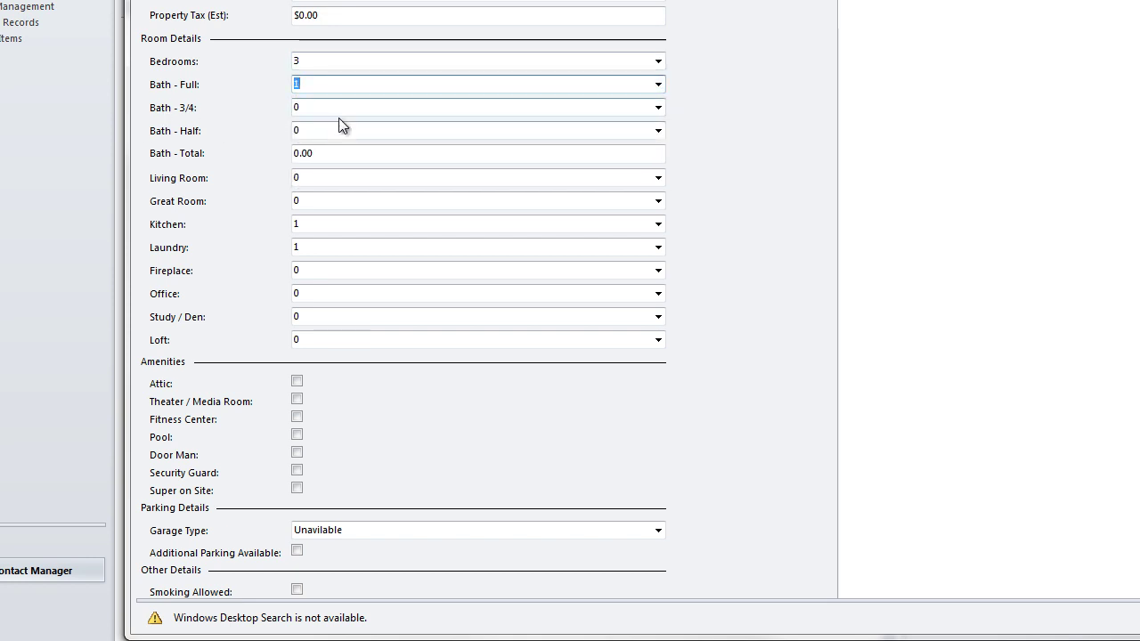
{"action": "left_click", "coordinate": [657, 108]}
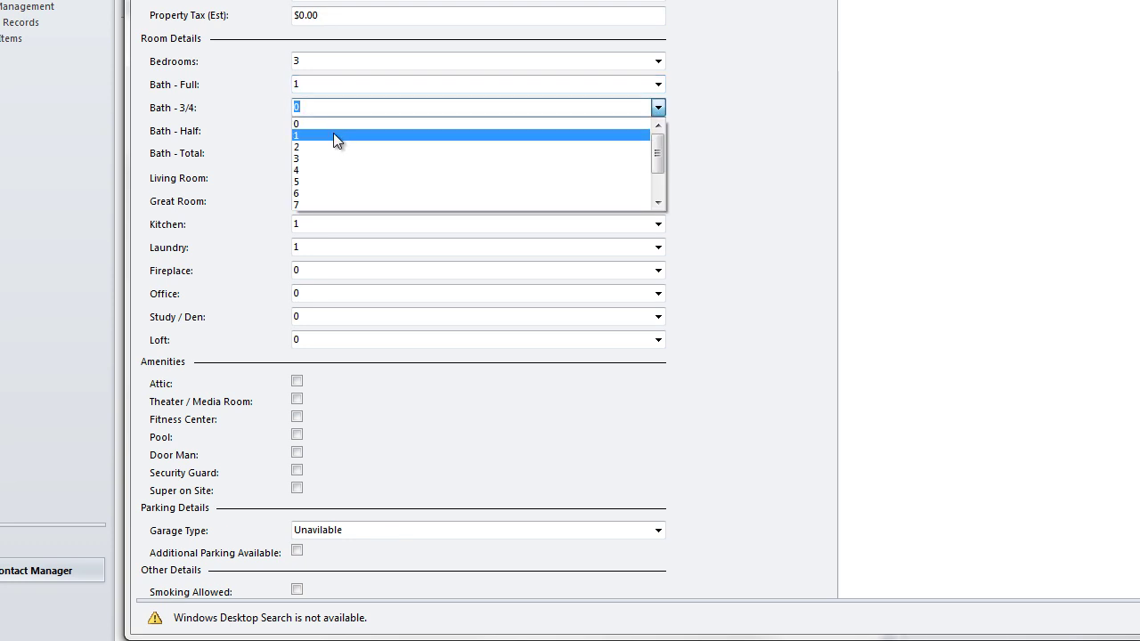
{"action": "left_click", "coordinate": [336, 130]}
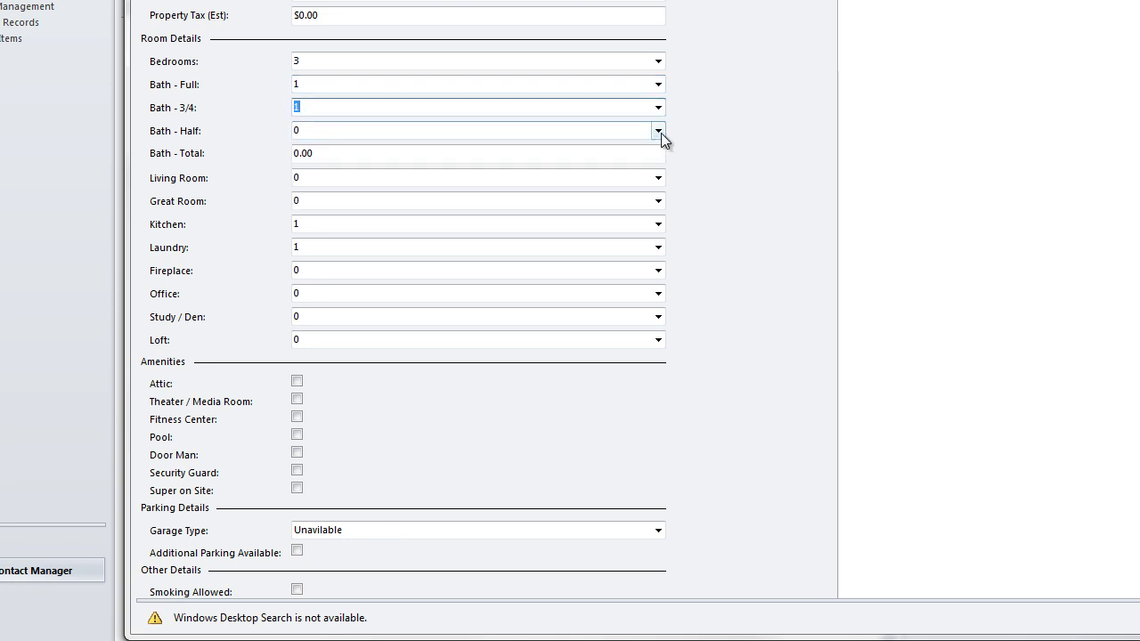
{"action": "left_click", "coordinate": [662, 133]}
{"action": "left_click", "coordinate": [366, 155]}
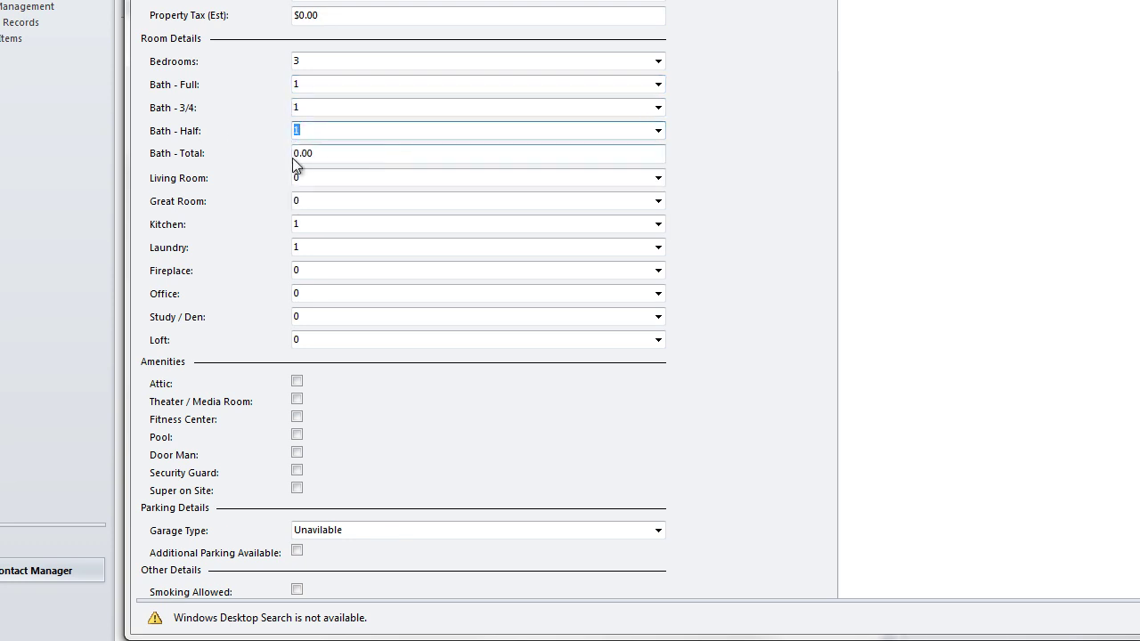
{"action": "left_click", "coordinate": [410, 151]}
{"action": "type", "text": "3"}
Step: Set the Living Room and Great Room counts to 1 each
{"action": "left_click", "coordinate": [344, 177]}
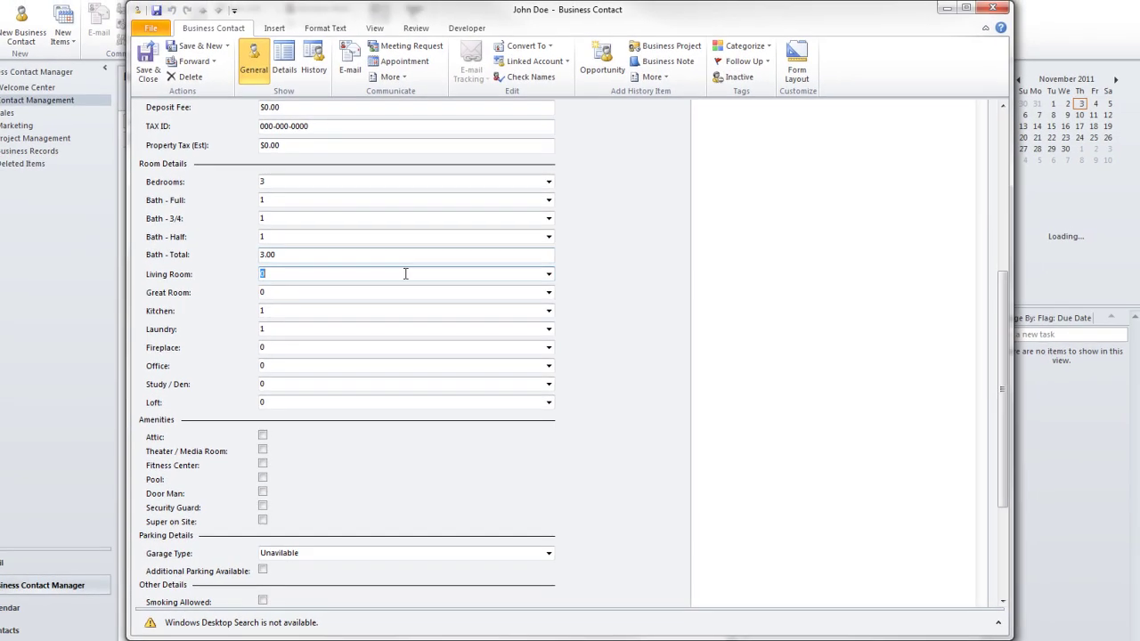
{"action": "left_click", "coordinate": [548, 275]}
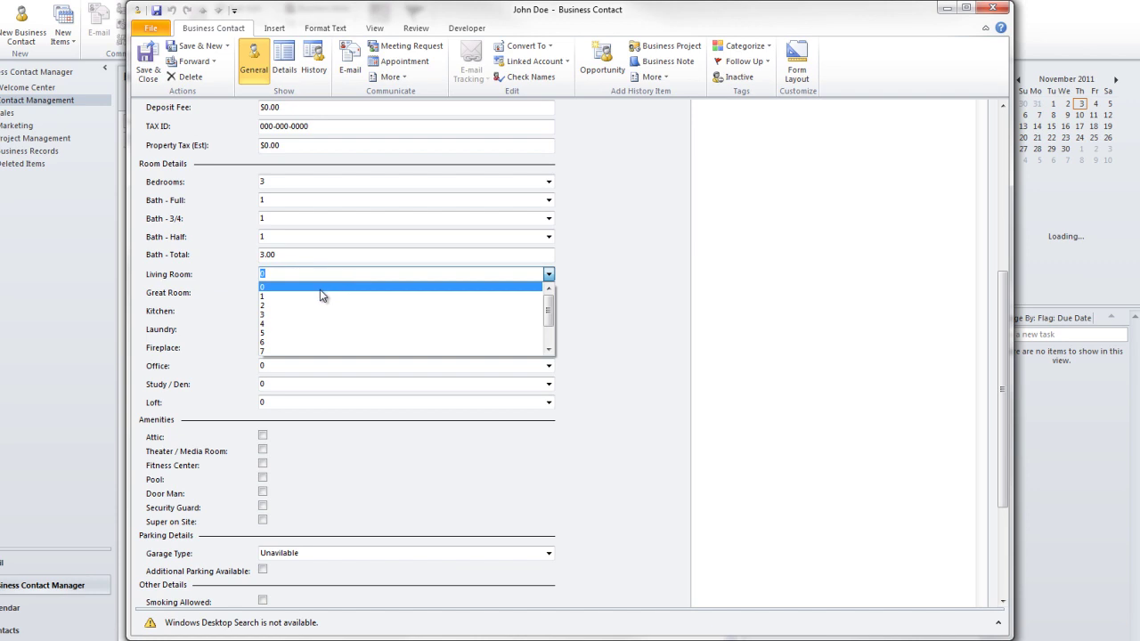
{"action": "left_click", "coordinate": [322, 296]}
{"action": "left_click", "coordinate": [323, 293]}
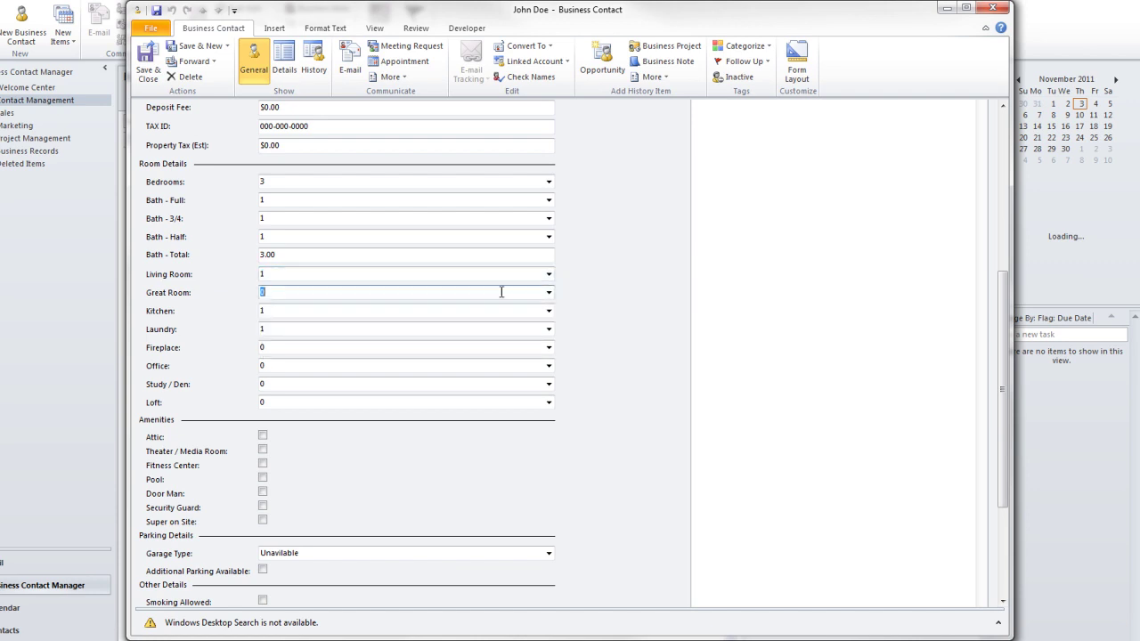
{"action": "left_click", "coordinate": [549, 295]}
{"action": "left_click", "coordinate": [445, 311]}
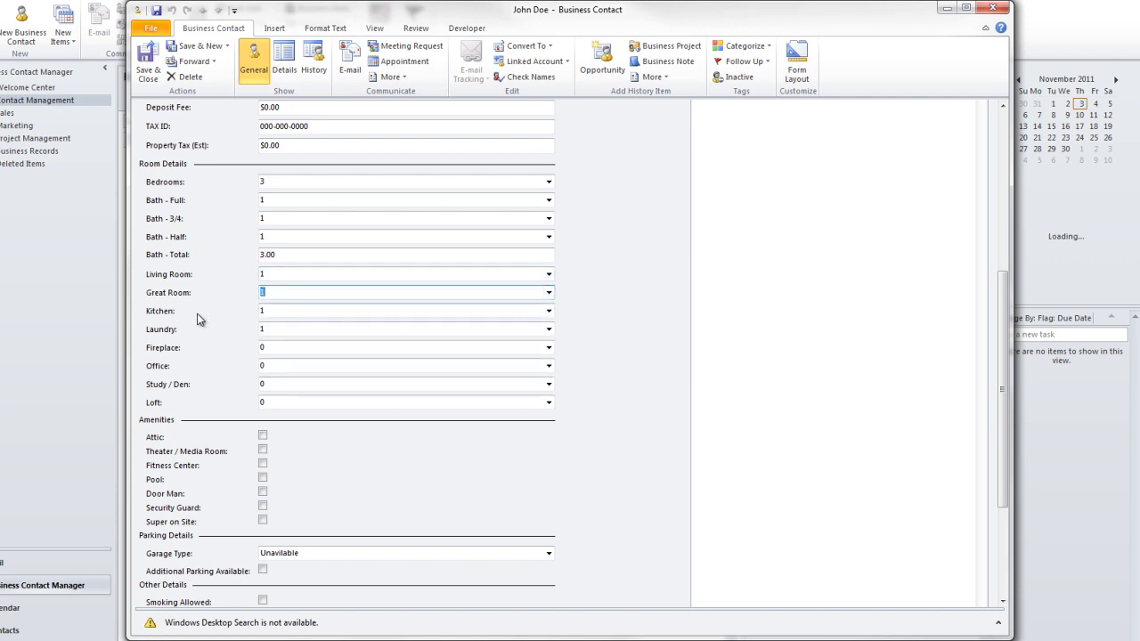
Step: Set the Office count to 2 and Study / Den to 1
{"action": "left_click", "coordinate": [270, 327]}
{"action": "left_click", "coordinate": [282, 345]}
{"action": "left_click", "coordinate": [481, 365]}
{"action": "left_click", "coordinate": [549, 365]}
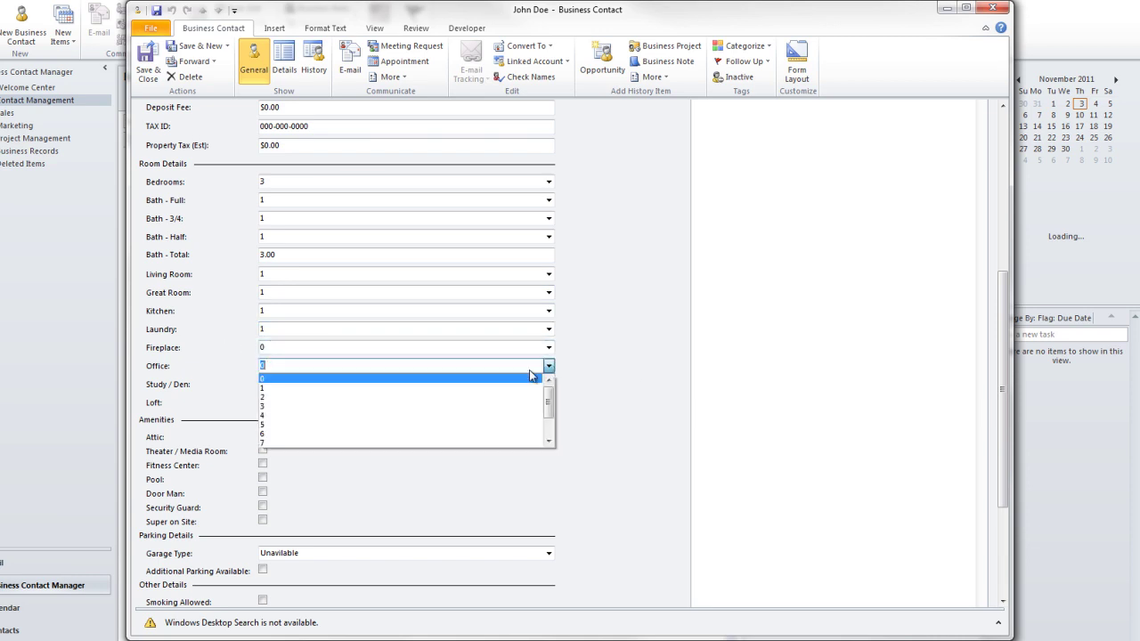
{"action": "left_click", "coordinate": [348, 397]}
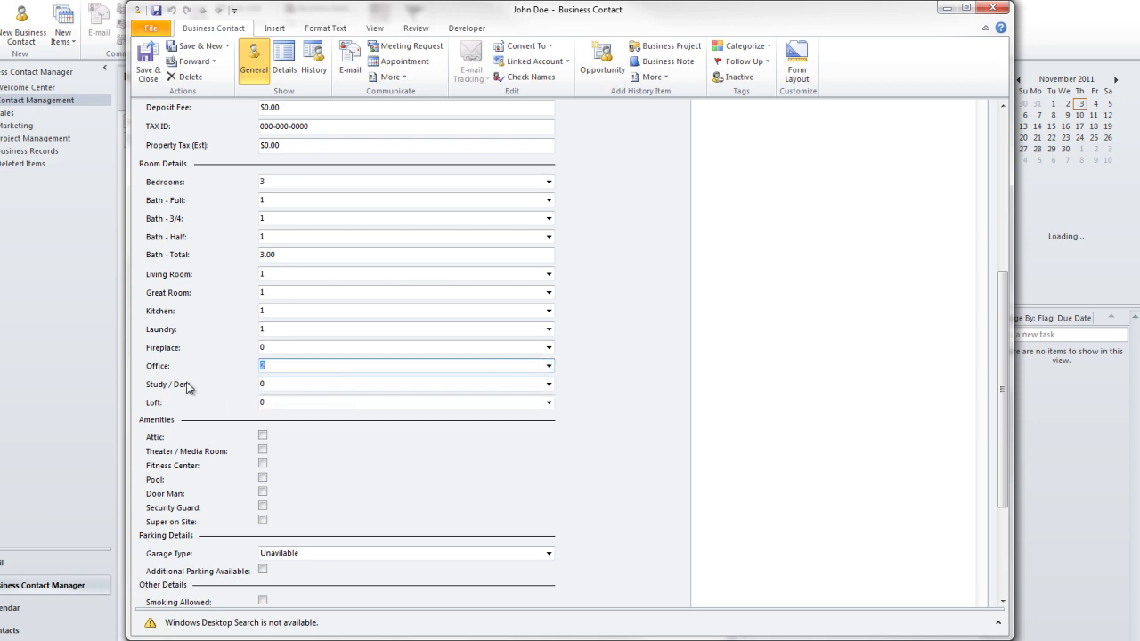
{"action": "left_click", "coordinate": [285, 383]}
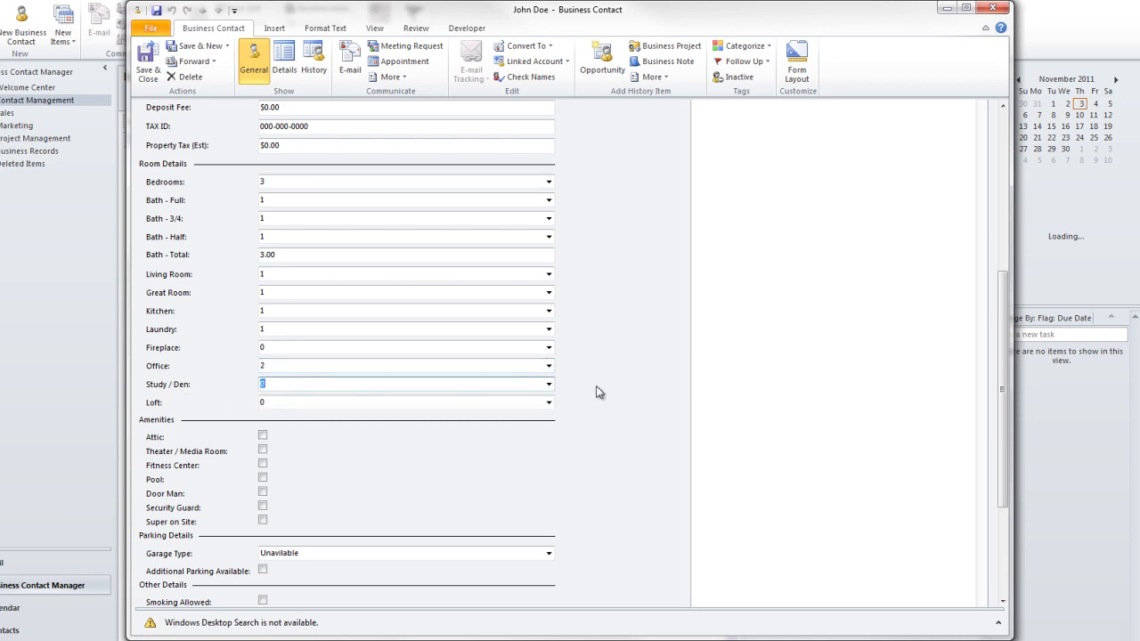
{"action": "left_click", "coordinate": [549, 384]}
{"action": "left_click", "coordinate": [337, 414]}
{"action": "left_click", "coordinate": [267, 401]}
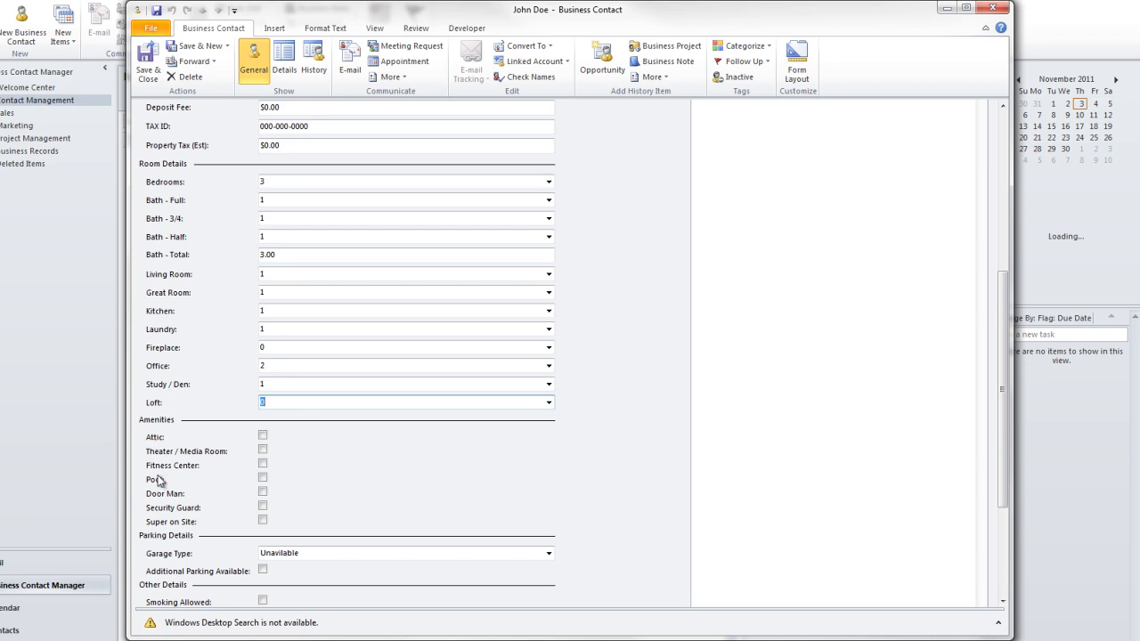
{"action": "left_click", "coordinate": [262, 436]}
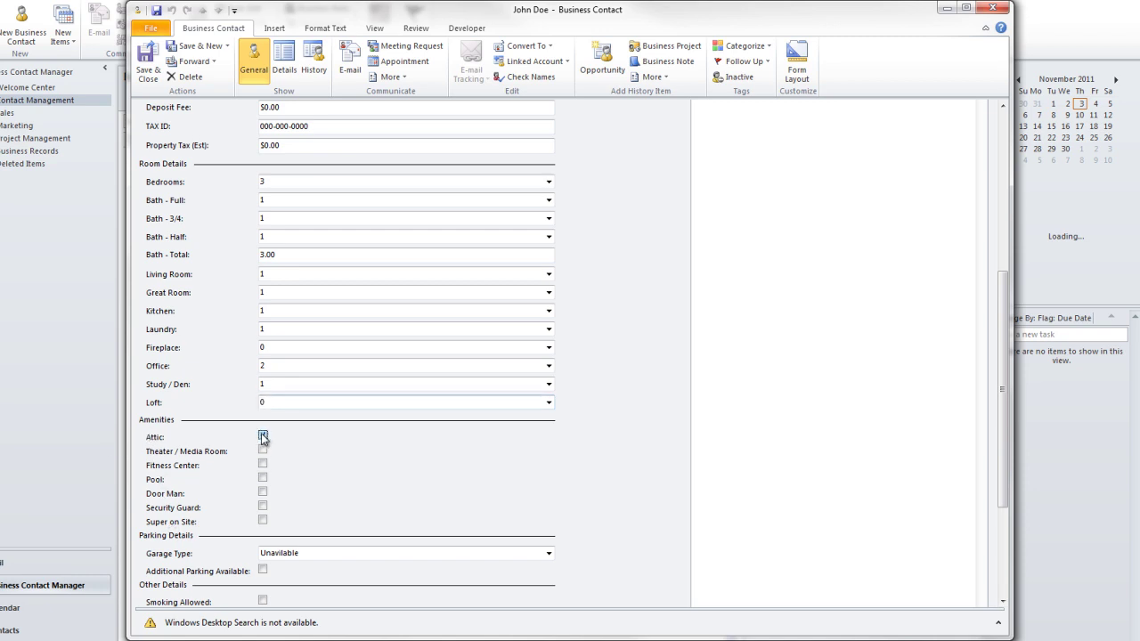
{"action": "left_click", "coordinate": [263, 450]}
{"action": "left_click", "coordinate": [263, 449]}
{"action": "left_click", "coordinate": [263, 519]}
{"action": "left_click", "coordinate": [262, 520]}
Step: Choose Single Vehicle as the Garage Type and tick the Attic amenity
{"action": "scroll", "coordinate": [325, 494], "scroll_direction": "down", "scroll_amount": 4}
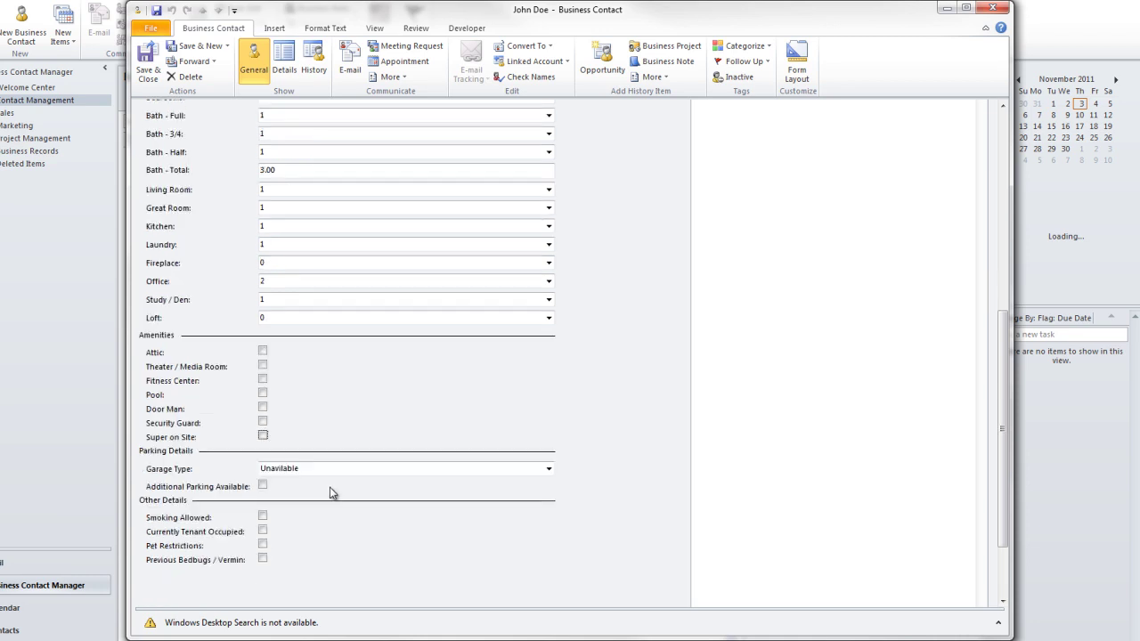
{"action": "left_click", "coordinate": [331, 383]}
{"action": "left_click", "coordinate": [549, 384]}
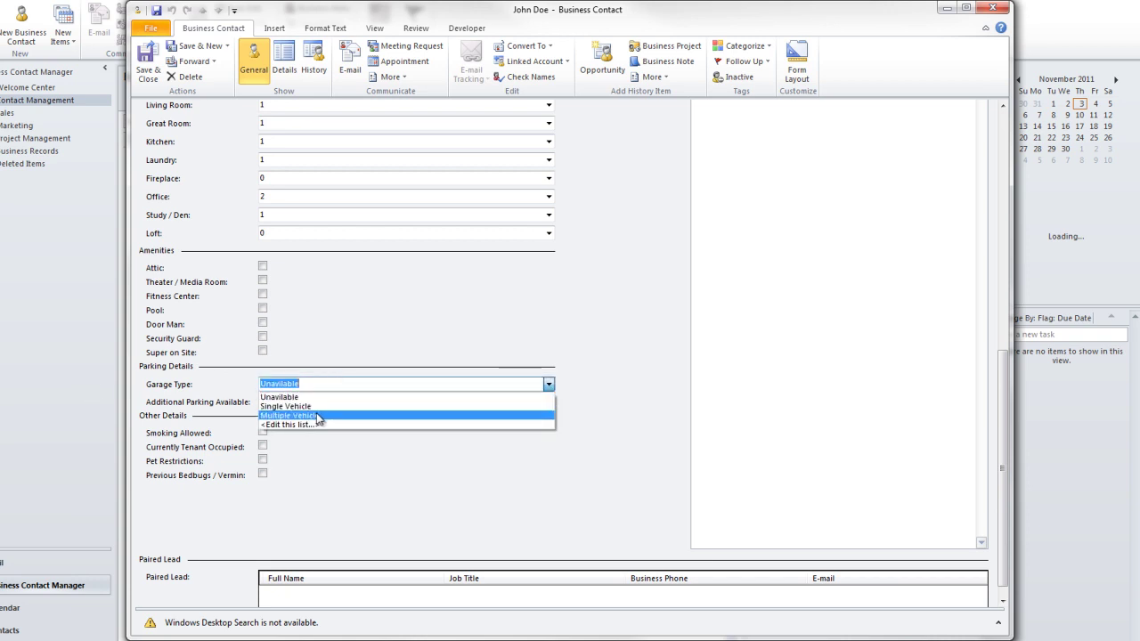
{"action": "left_click", "coordinate": [326, 372]}
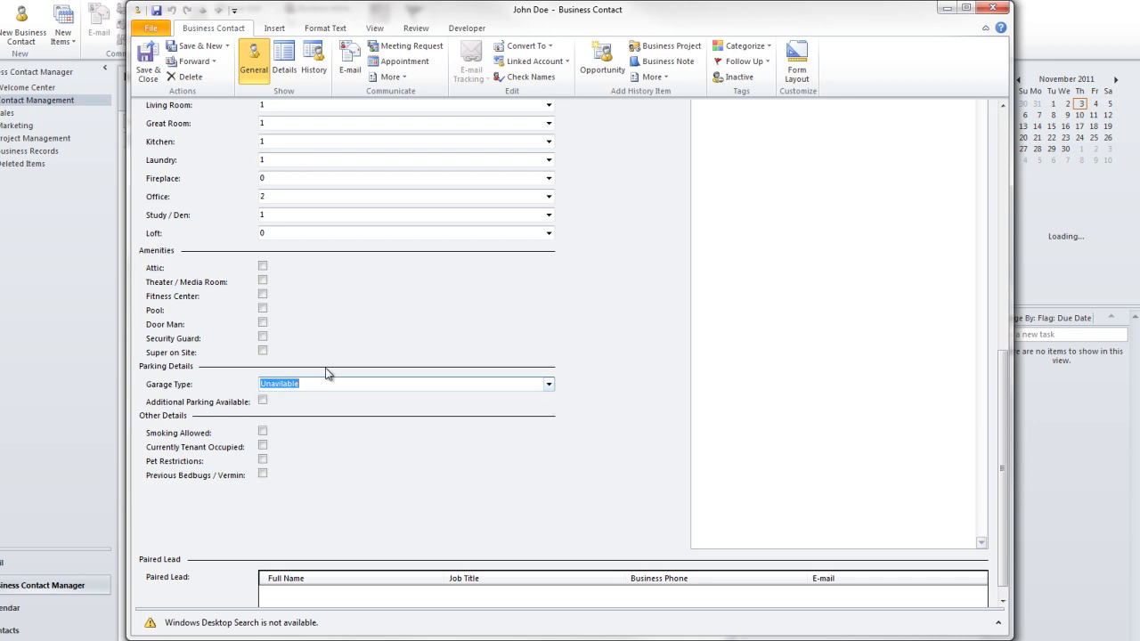
{"action": "left_click", "coordinate": [263, 403]}
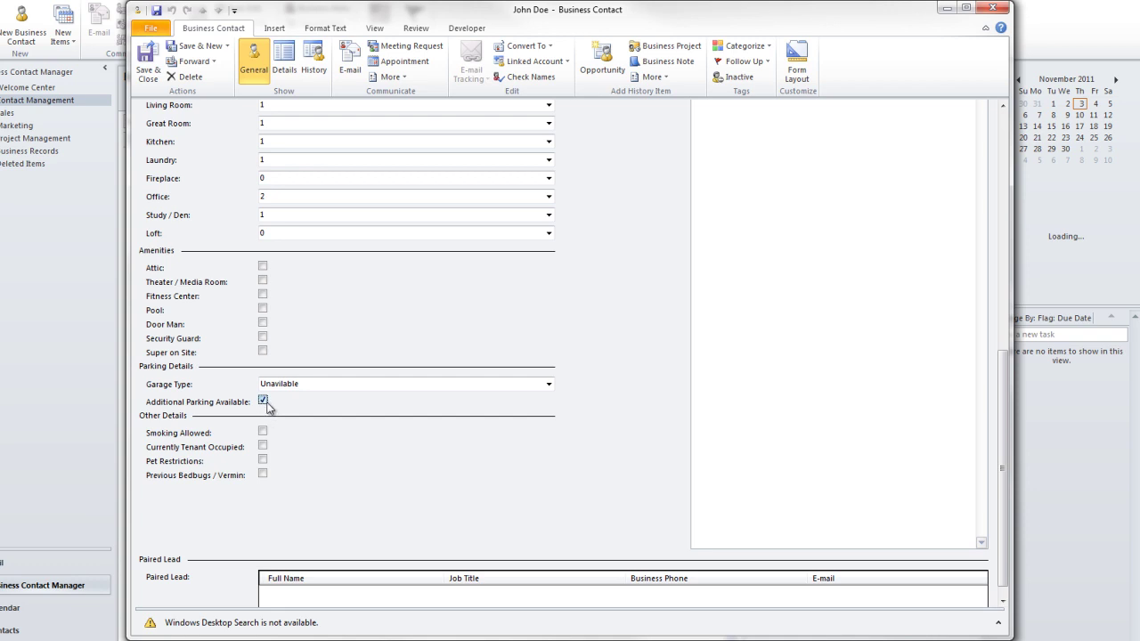
{"action": "left_click", "coordinate": [331, 385]}
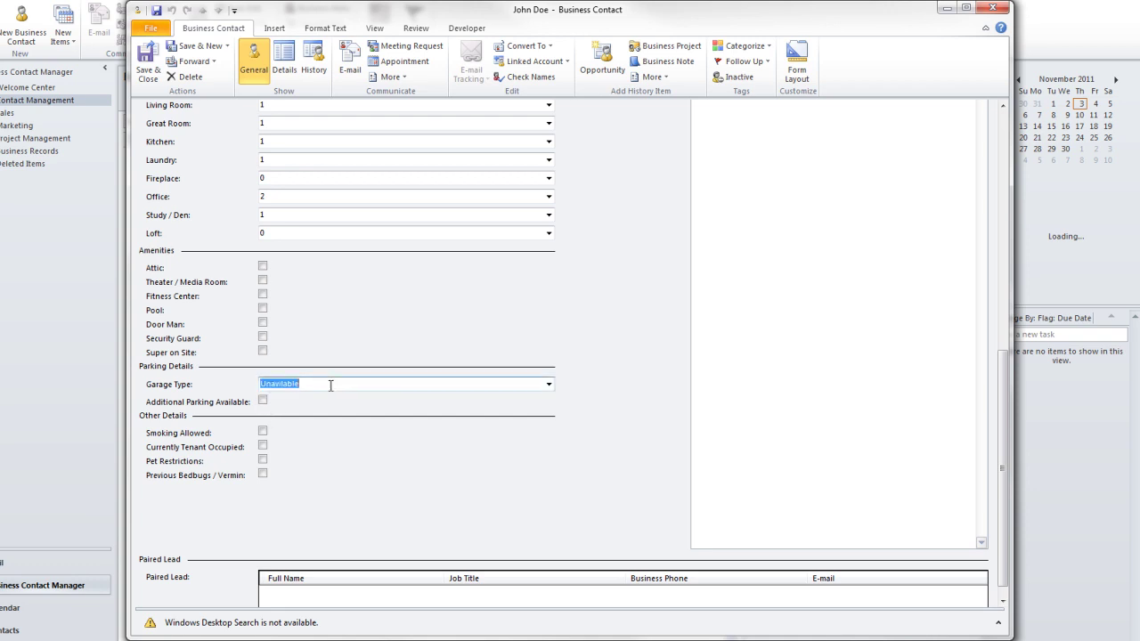
{"action": "left_click", "coordinate": [549, 385]}
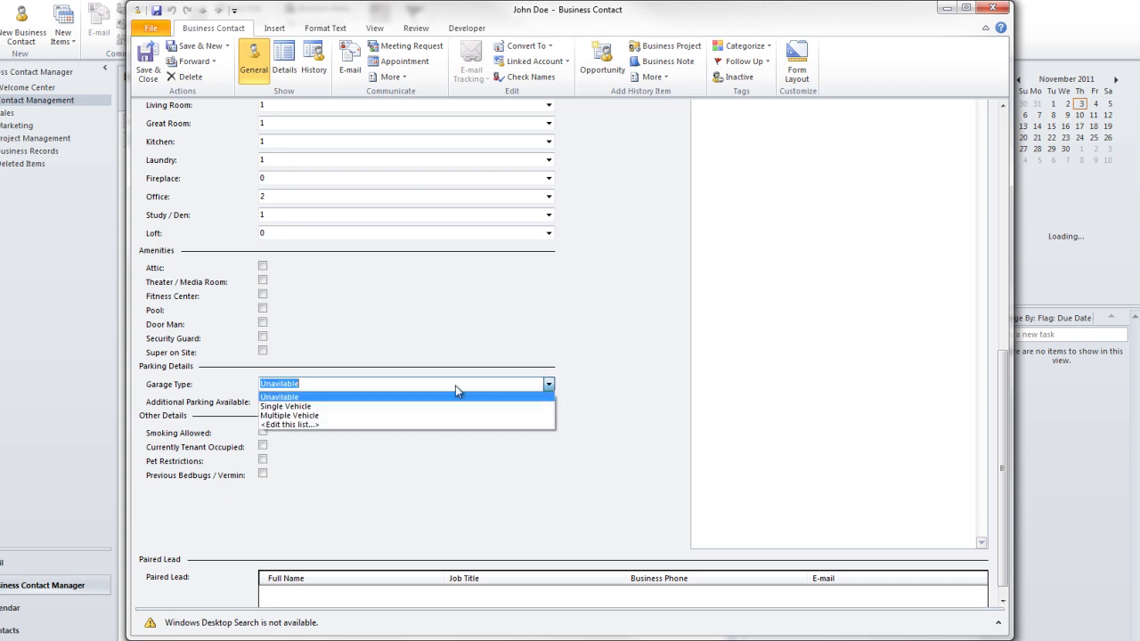
{"action": "left_click", "coordinate": [330, 408]}
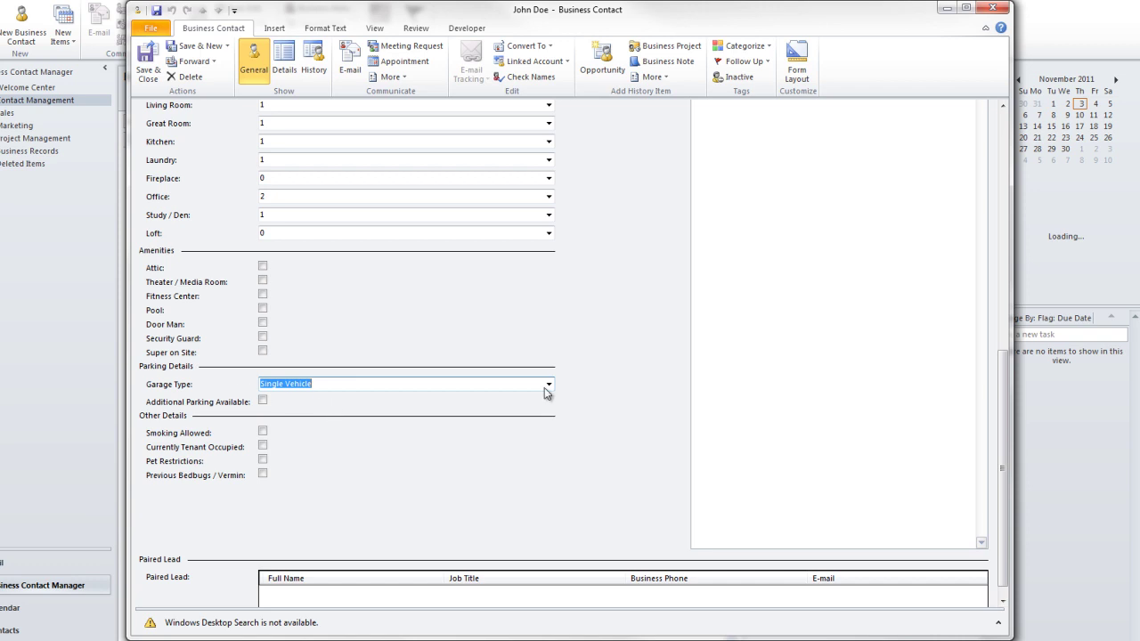
{"action": "left_click", "coordinate": [263, 267]}
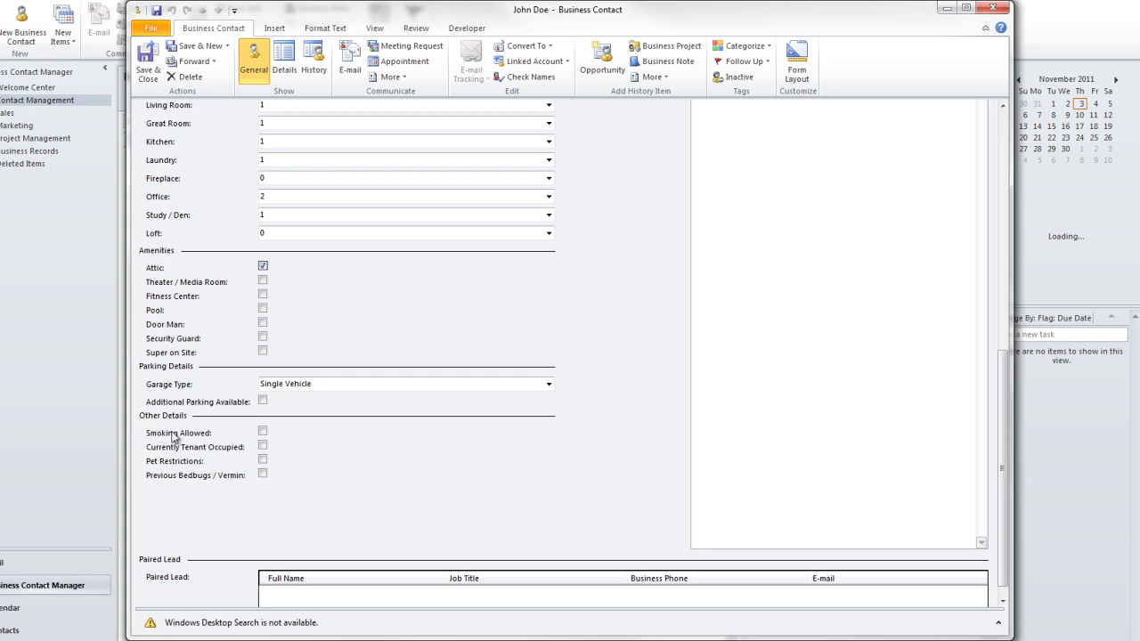
Step: Tick Smoking Allowed, leaving Tenant Occupied, Pet Restrictions and Bedbugs / Vermin unticked
{"action": "left_click", "coordinate": [263, 432]}
{"action": "left_click", "coordinate": [263, 446]}
{"action": "left_click", "coordinate": [263, 460]}
{"action": "left_click", "coordinate": [263, 459]}
{"action": "left_click", "coordinate": [262, 445]}
{"action": "left_click", "coordinate": [262, 474]}
{"action": "left_click", "coordinate": [263, 475]}
{"action": "left_click", "coordinate": [262, 432]}
Step: Enter the client's e-mail address in the Internet section so Display as auto-fills
{"action": "left_click_drag", "start_coordinate": [1002, 467], "coordinate": [1001, 209]}
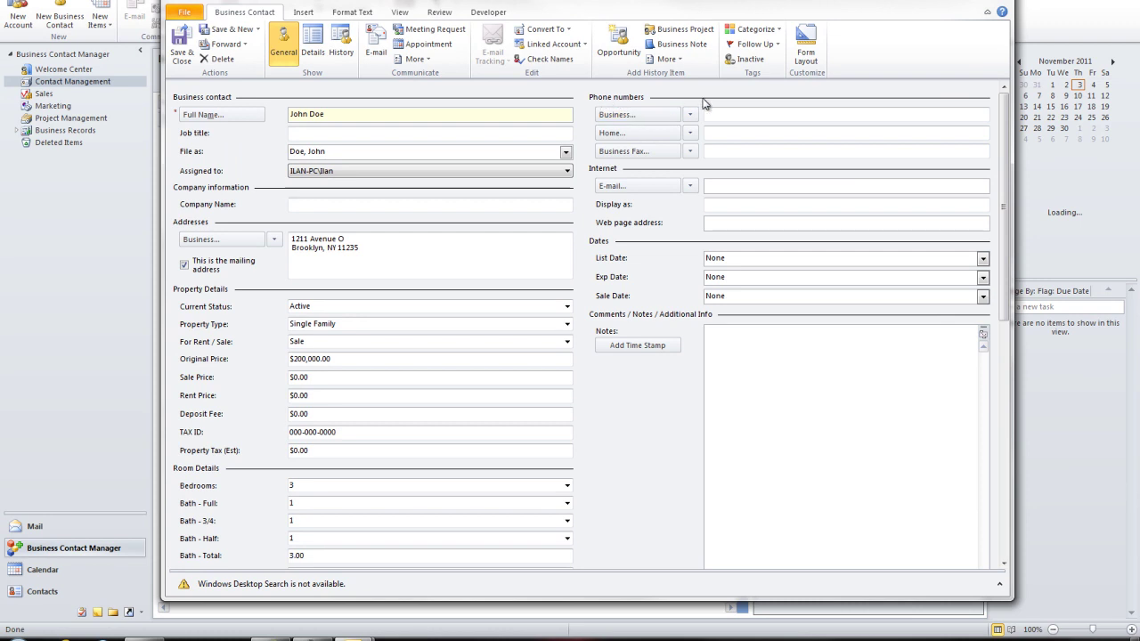
{"action": "left_click", "coordinate": [727, 150]}
{"action": "left_click", "coordinate": [817, 186]}
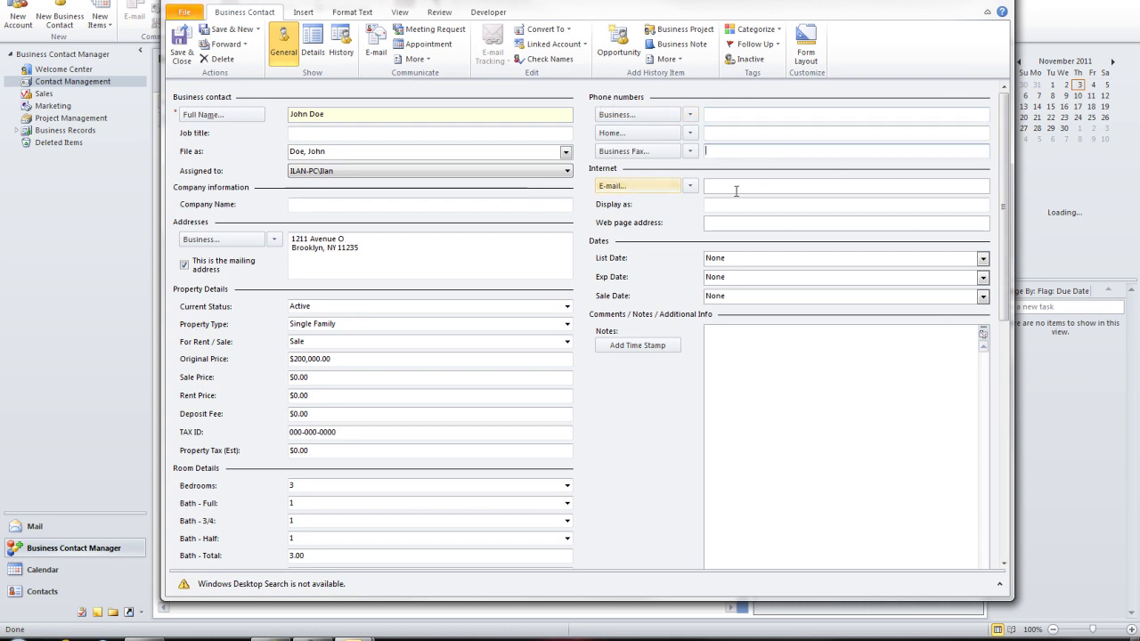
{"action": "left_click", "coordinate": [736, 206]}
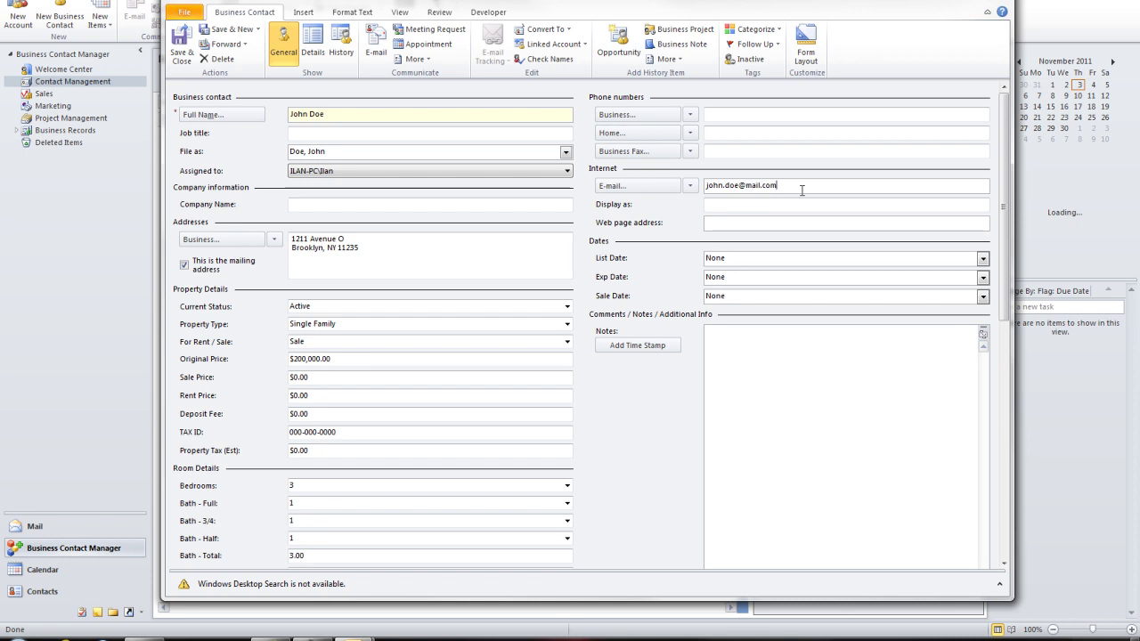
{"action": "key", "text": "Tab"}
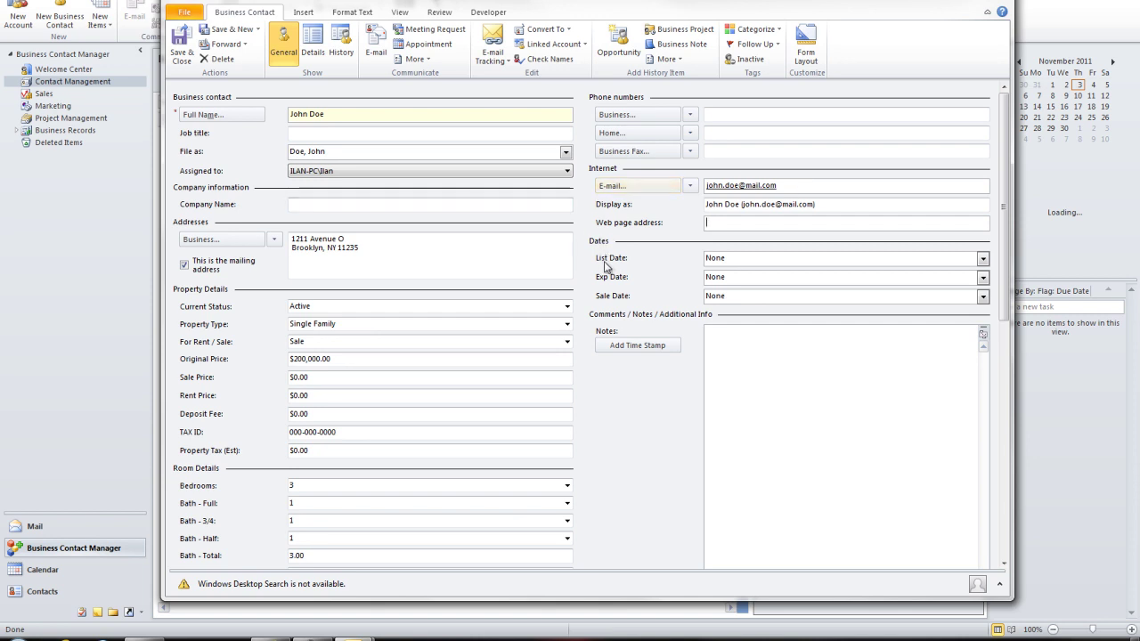
Step: Set List Date to today, Thu 11/3/2011, and Exp Date to Sat 12/3/2011
{"action": "left_click", "coordinate": [982, 258]}
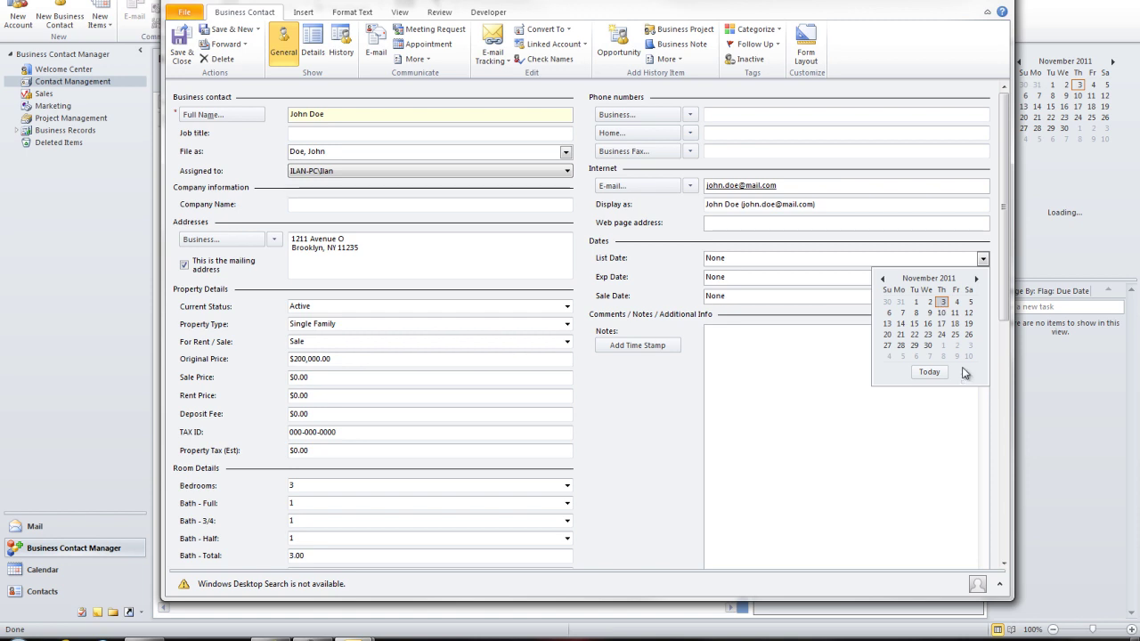
{"action": "left_click", "coordinate": [930, 373]}
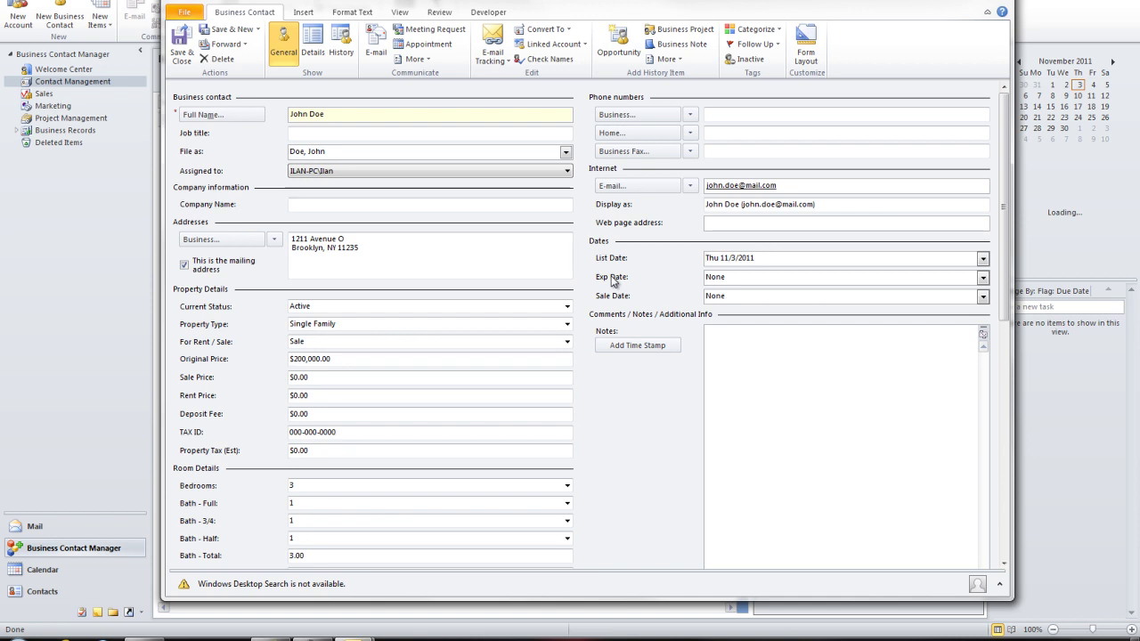
{"action": "left_click", "coordinate": [982, 277]}
{"action": "left_click", "coordinate": [976, 298]}
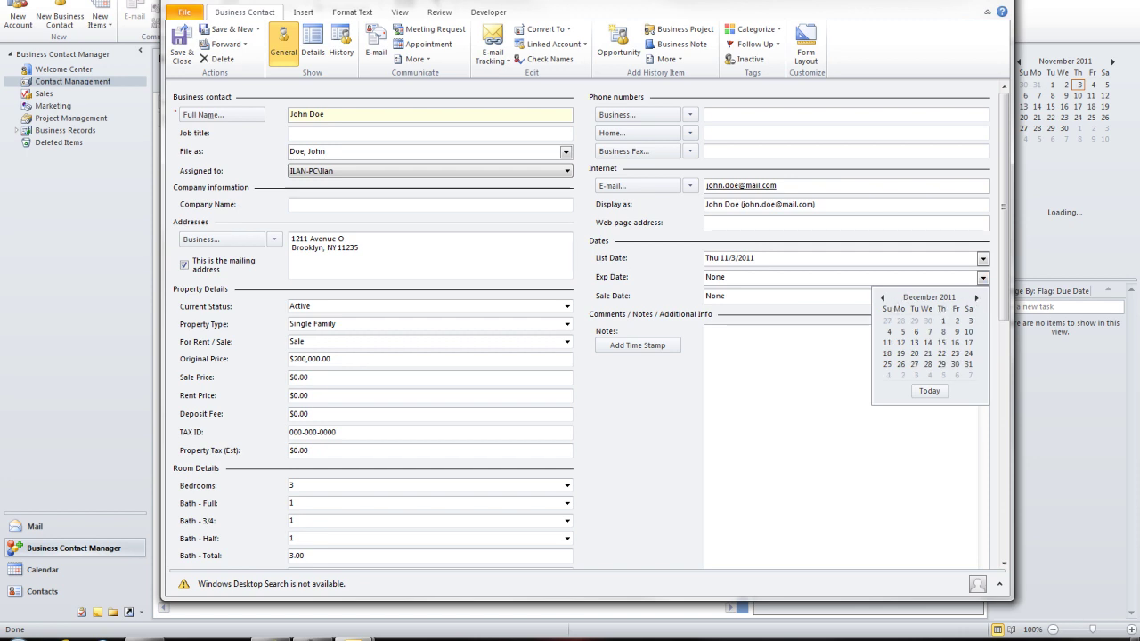
{"action": "left_click", "coordinate": [969, 322]}
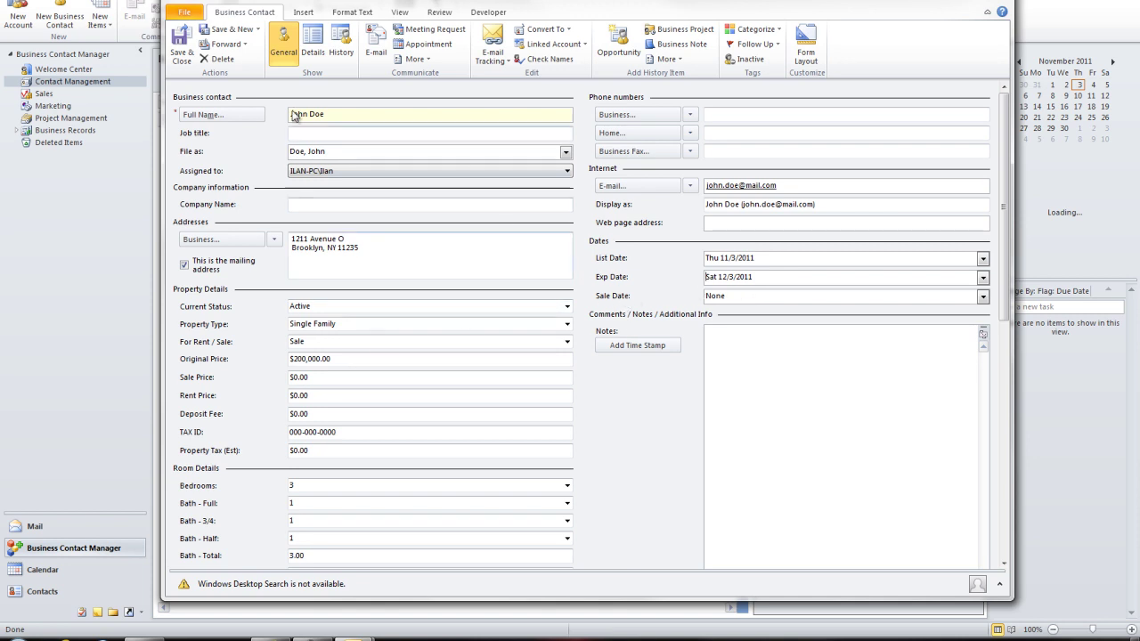
{"action": "left_click", "coordinate": [750, 346]}
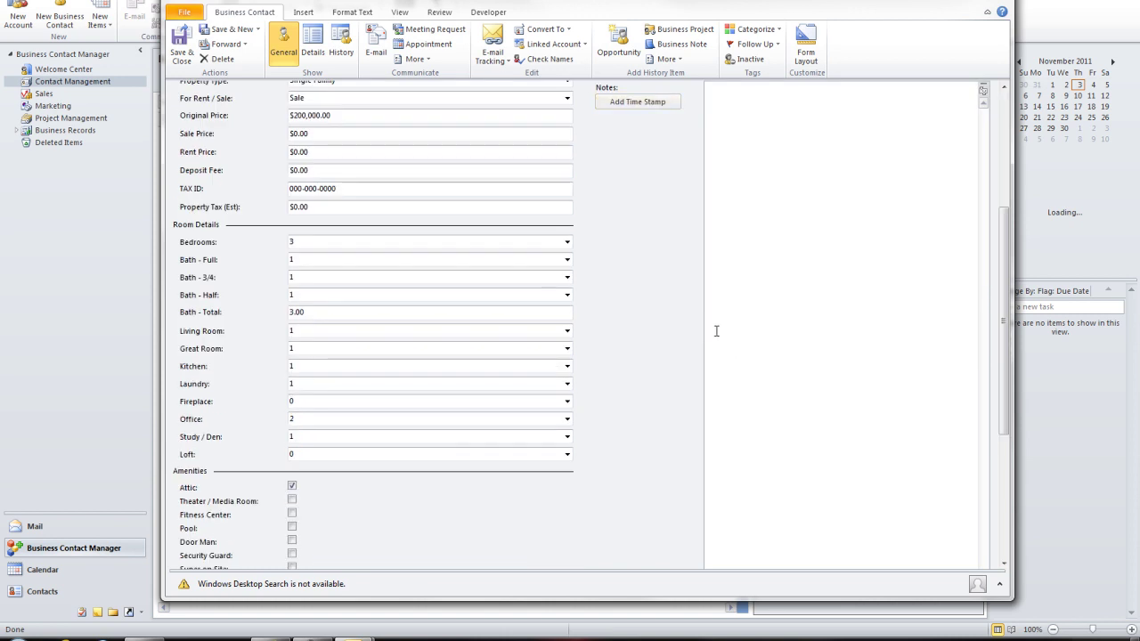
Step: Add a time-stamped note reading 'This is a sample entry.' to the client's Notes
{"action": "left_click_drag", "start_coordinate": [1005, 306], "coordinate": [1006, 280]}
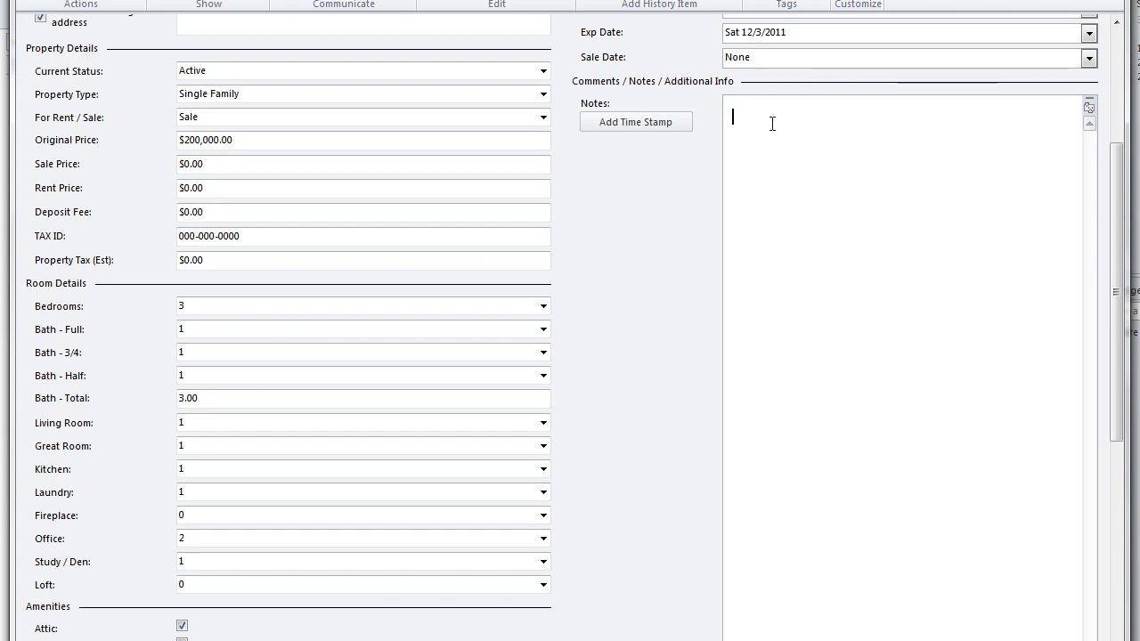
{"action": "left_click", "coordinate": [639, 128]}
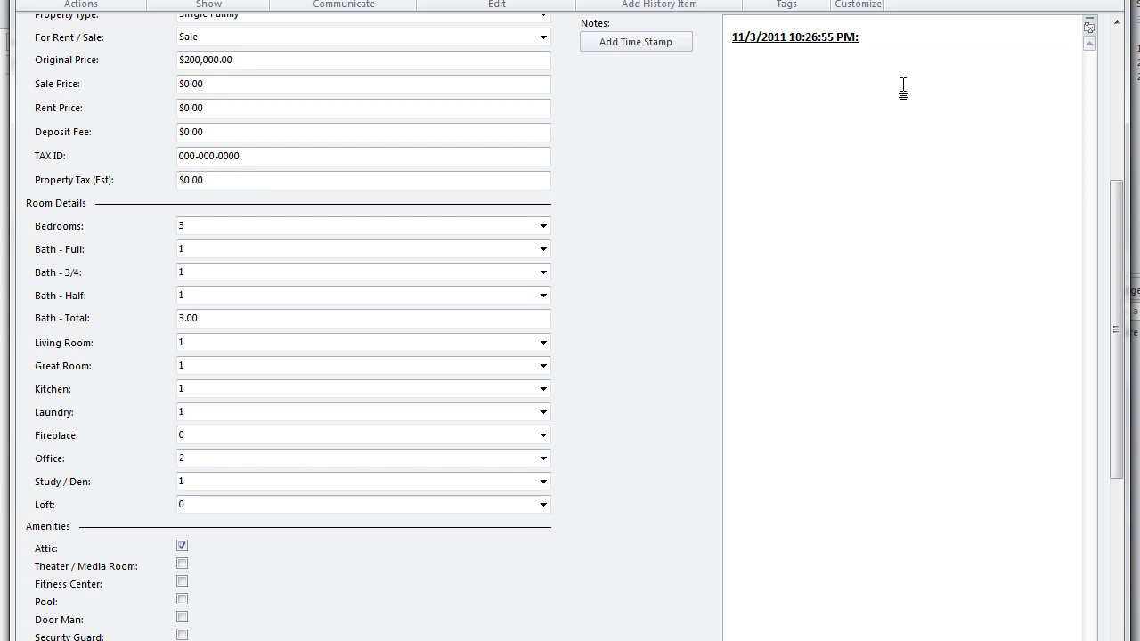
{"action": "type", "text": "This is a sm"}
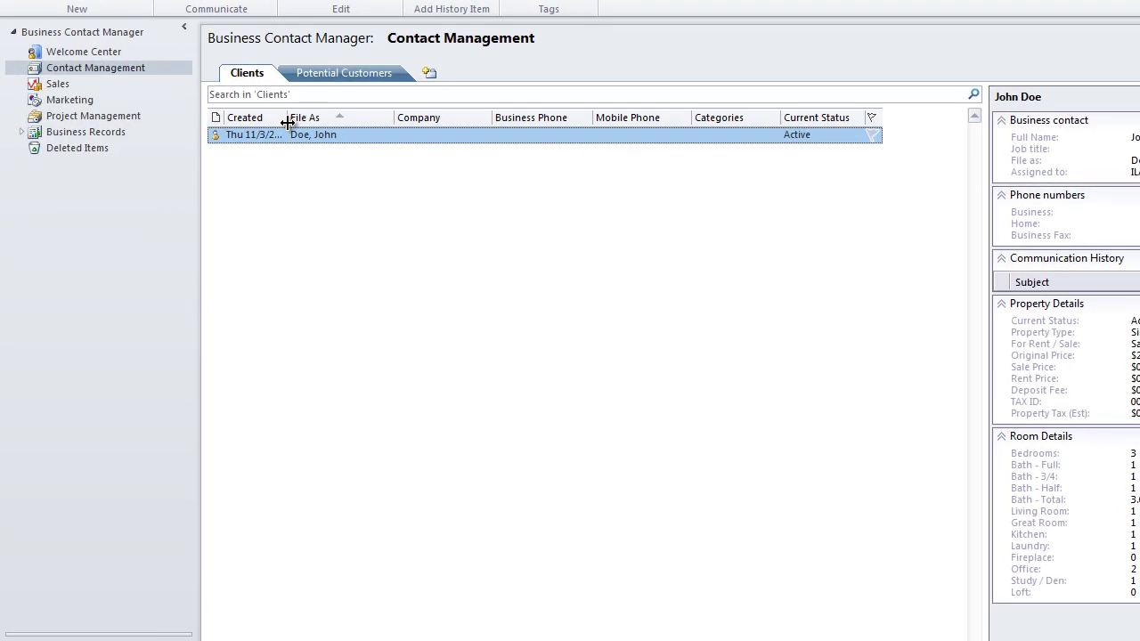
Step: Widen the Created column and reopen the client's record at the business phone field
{"action": "left_click_drag", "start_coordinate": [286, 121], "coordinate": [315, 122]}
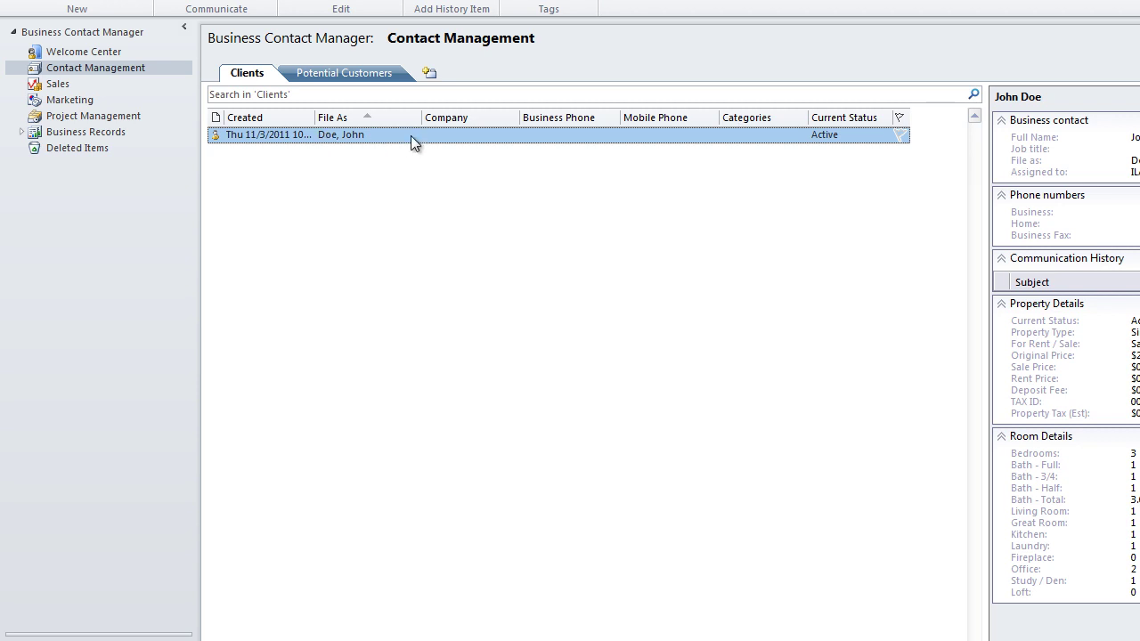
{"action": "double_click", "coordinate": [439, 141]}
{"action": "left_click", "coordinate": [995, 113]}
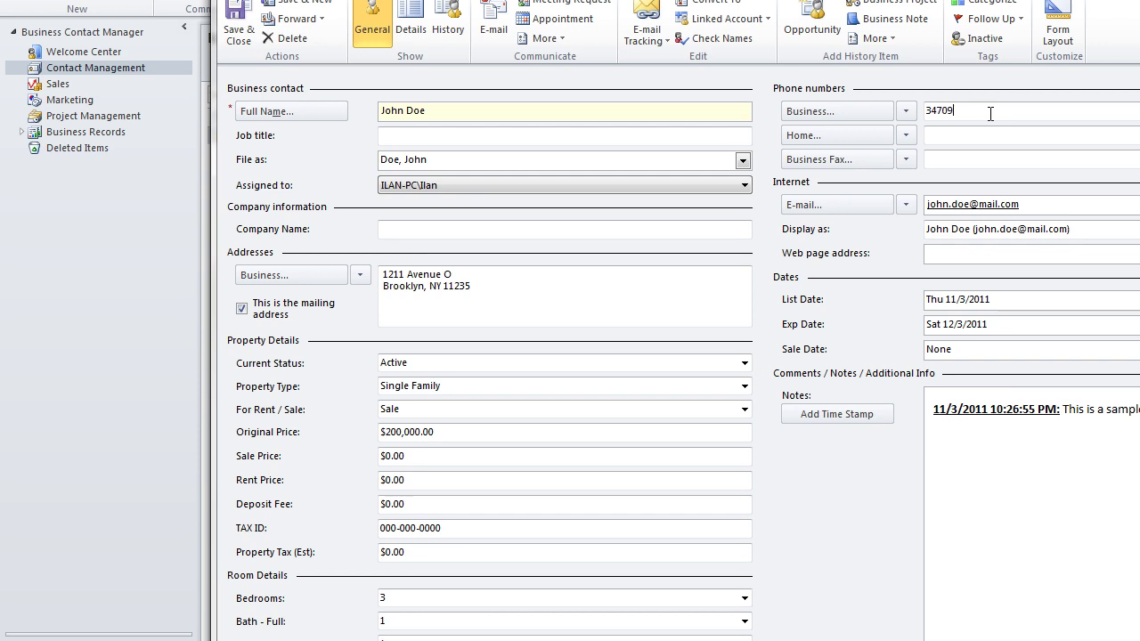
Step: Enter the business phone number with location United States and area code 718
{"action": "double_click", "coordinate": [989, 113]}
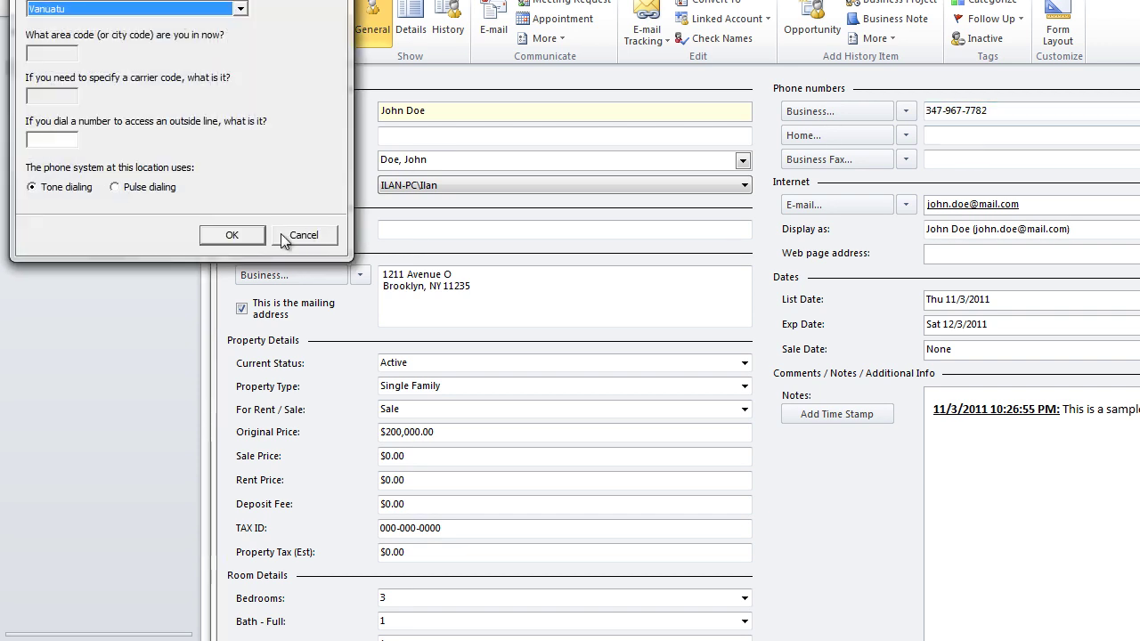
{"action": "left_click", "coordinate": [59, 140]}
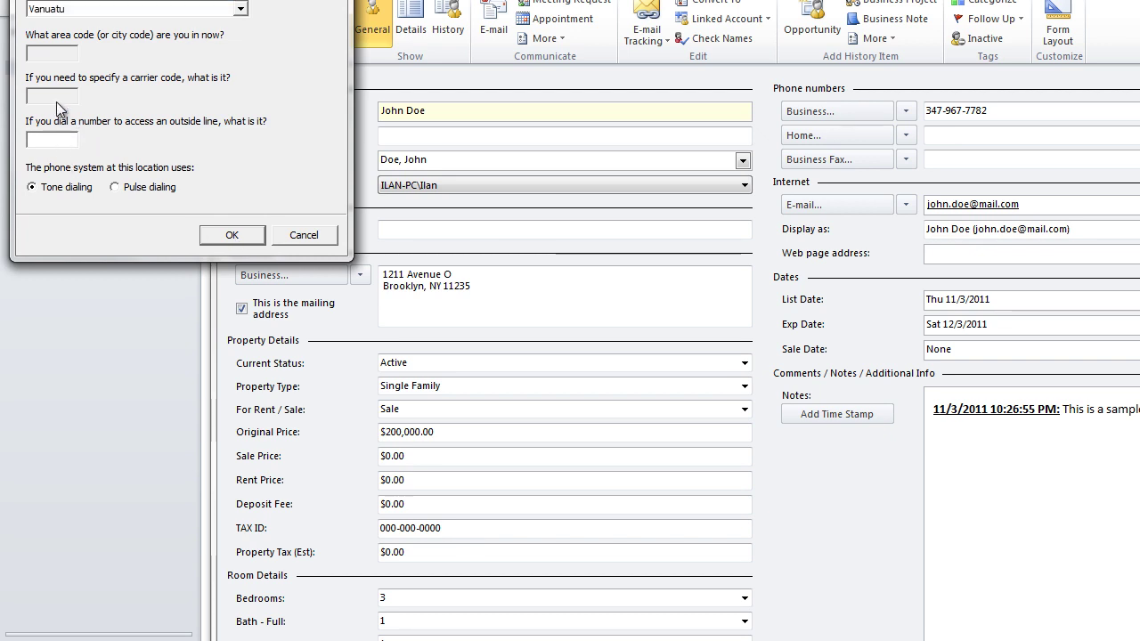
{"action": "left_click", "coordinate": [210, 10]}
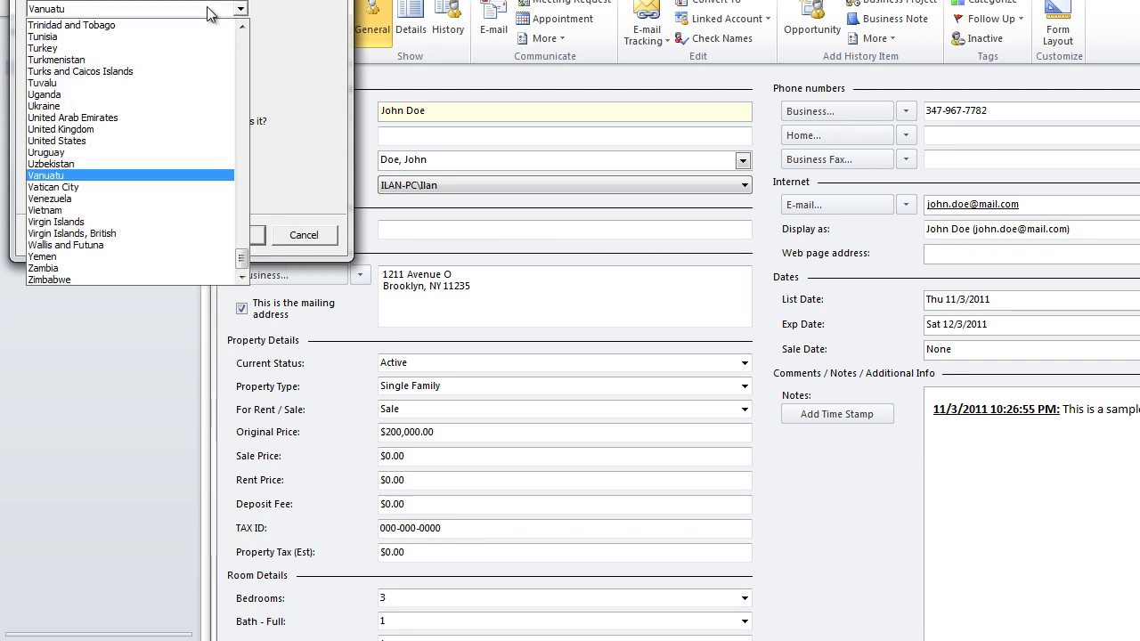
{"action": "left_click", "coordinate": [130, 142]}
{"action": "left_click", "coordinate": [43, 55]}
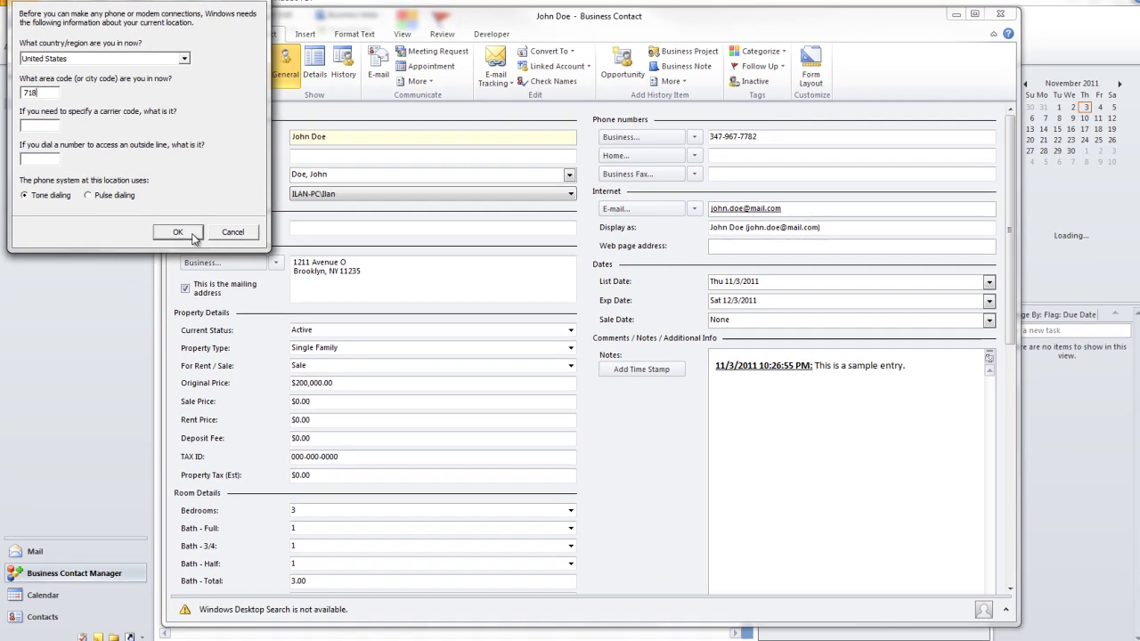
{"action": "left_click", "coordinate": [231, 235]}
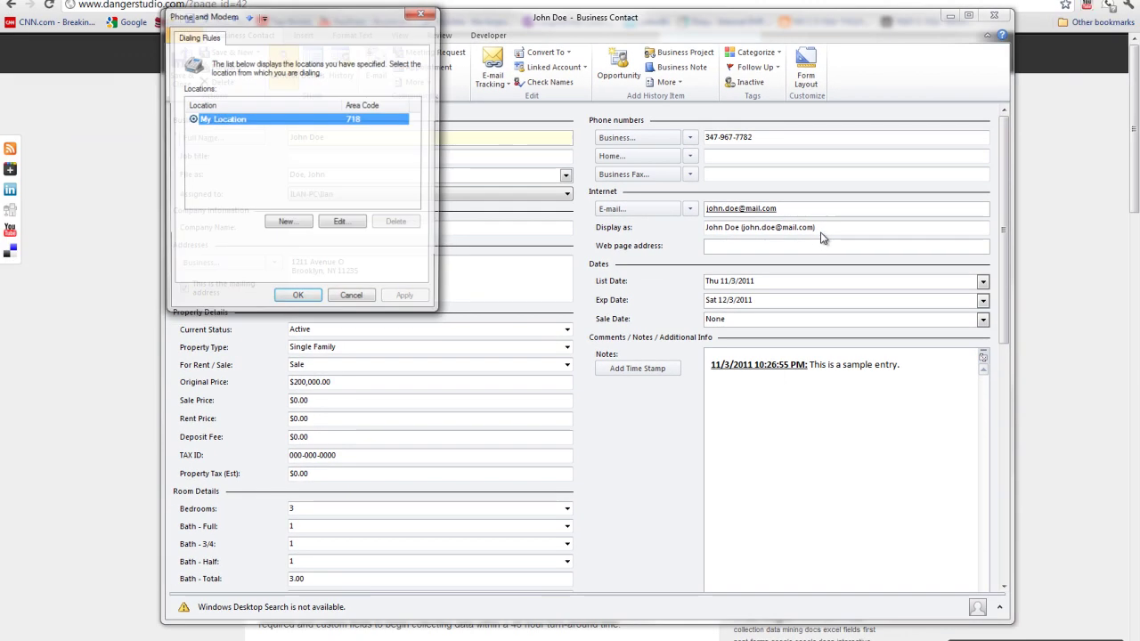
{"action": "left_click", "coordinate": [297, 300]}
Step: Paste the same phone number into the Business Fax field
{"action": "left_click", "coordinate": [745, 173]}
{"action": "left_click", "coordinate": [320, 158]}
Step: Set job title Developer and company Danger Studio, then save and close the client
{"action": "type", "text": "Developer"}
{"action": "left_click", "coordinate": [334, 225]}
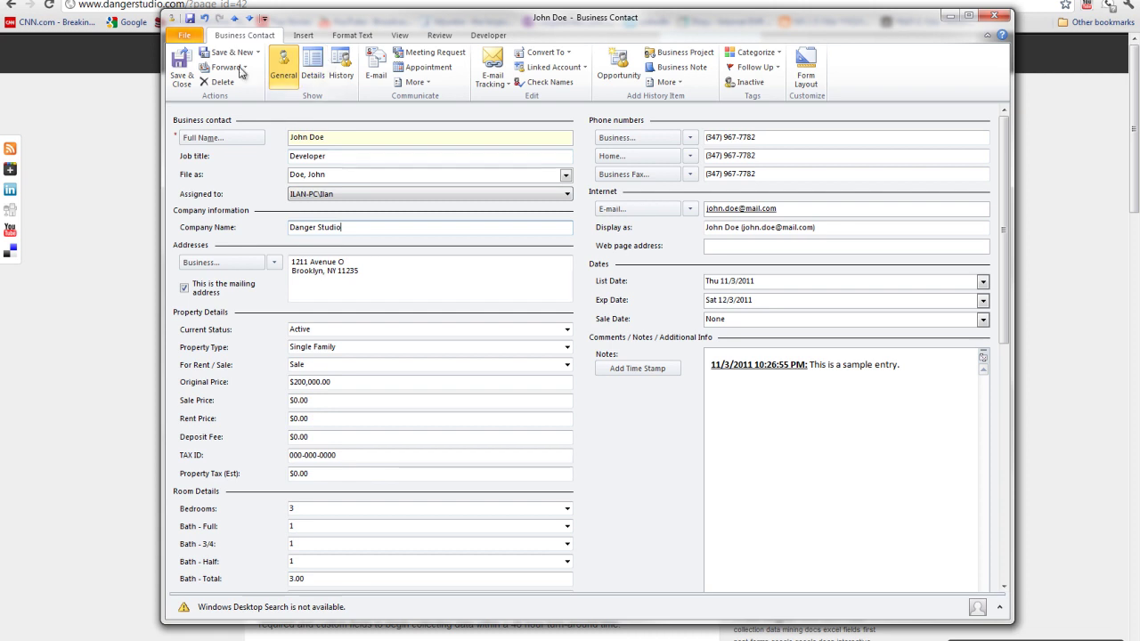
{"action": "left_click", "coordinate": [179, 64]}
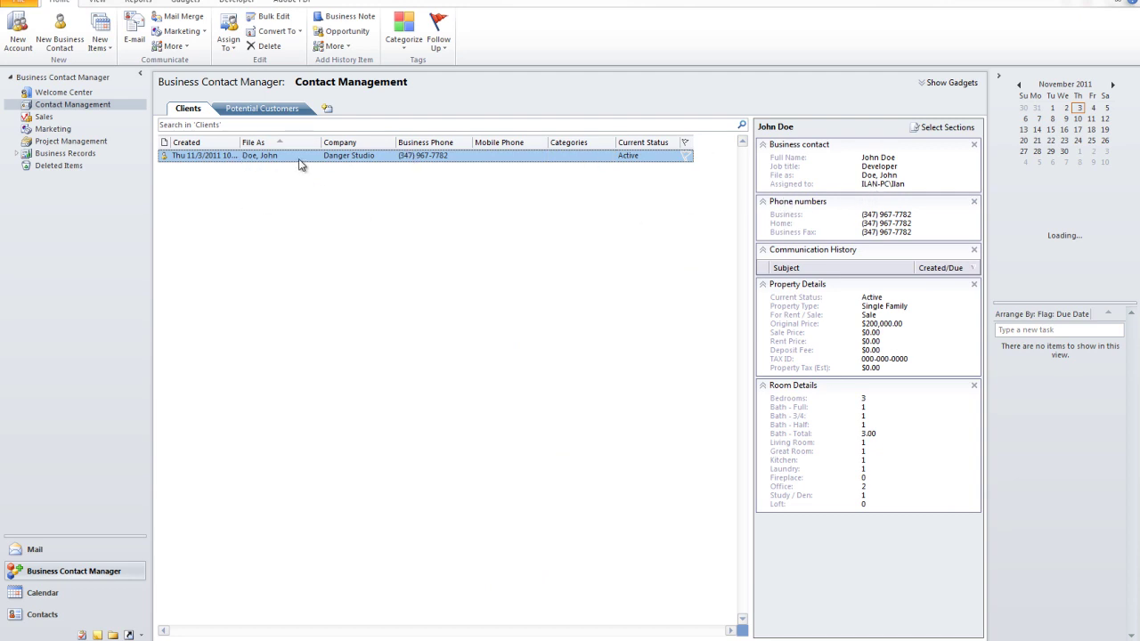
{"action": "double_click", "coordinate": [286, 159]}
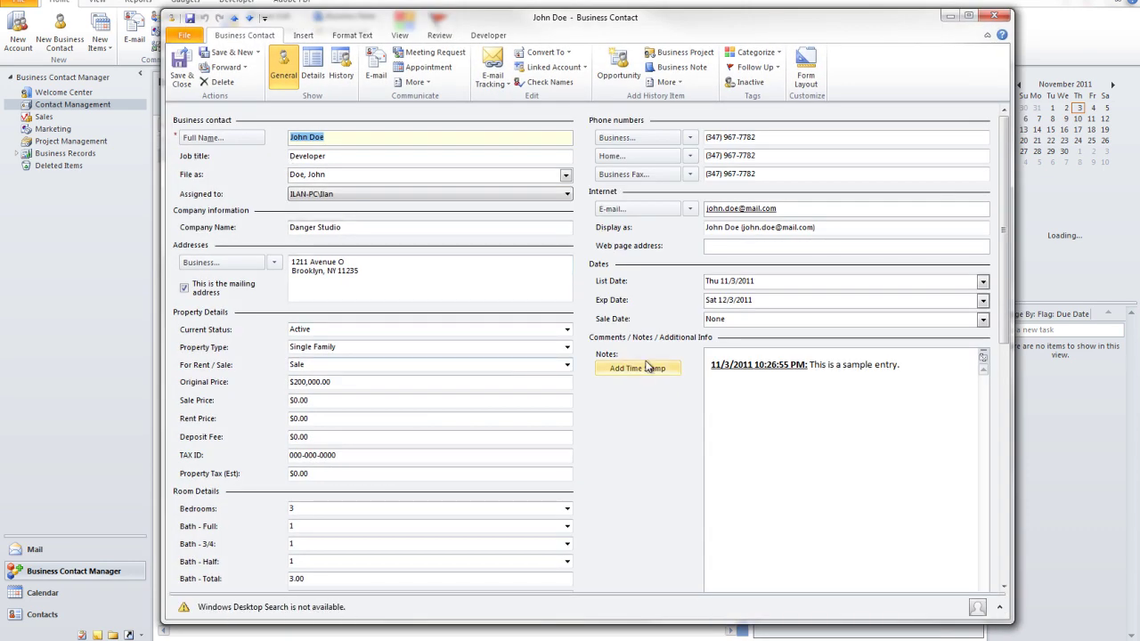
{"action": "scroll", "coordinate": [641, 407], "scroll_direction": "down", "scroll_amount": 10}
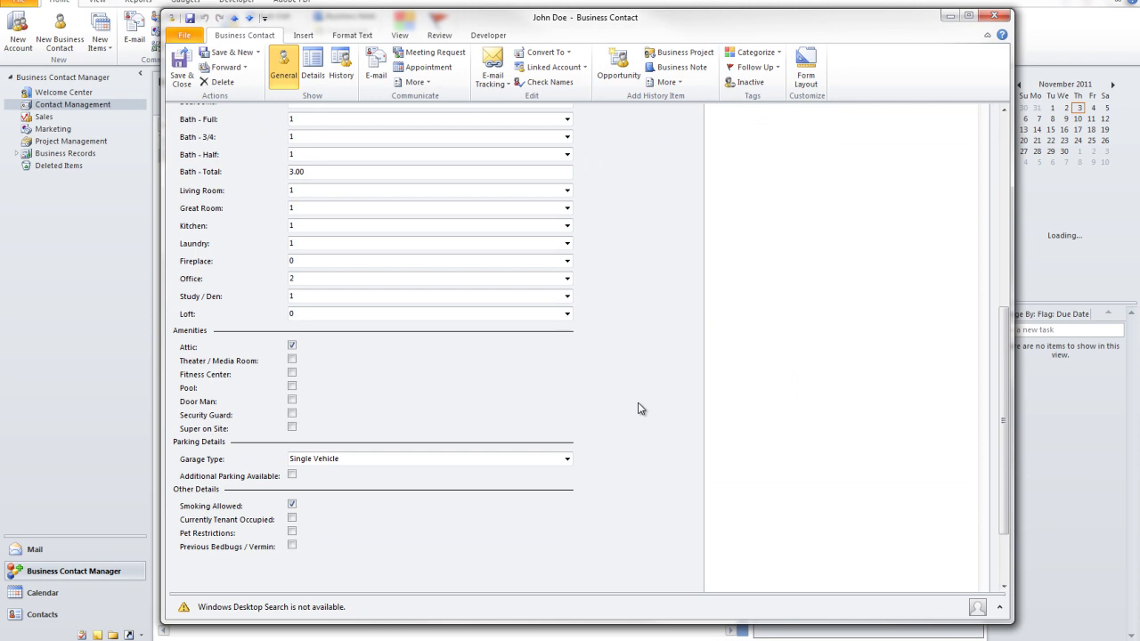
{"action": "scroll", "coordinate": [641, 409], "scroll_direction": "up", "scroll_amount": 10}
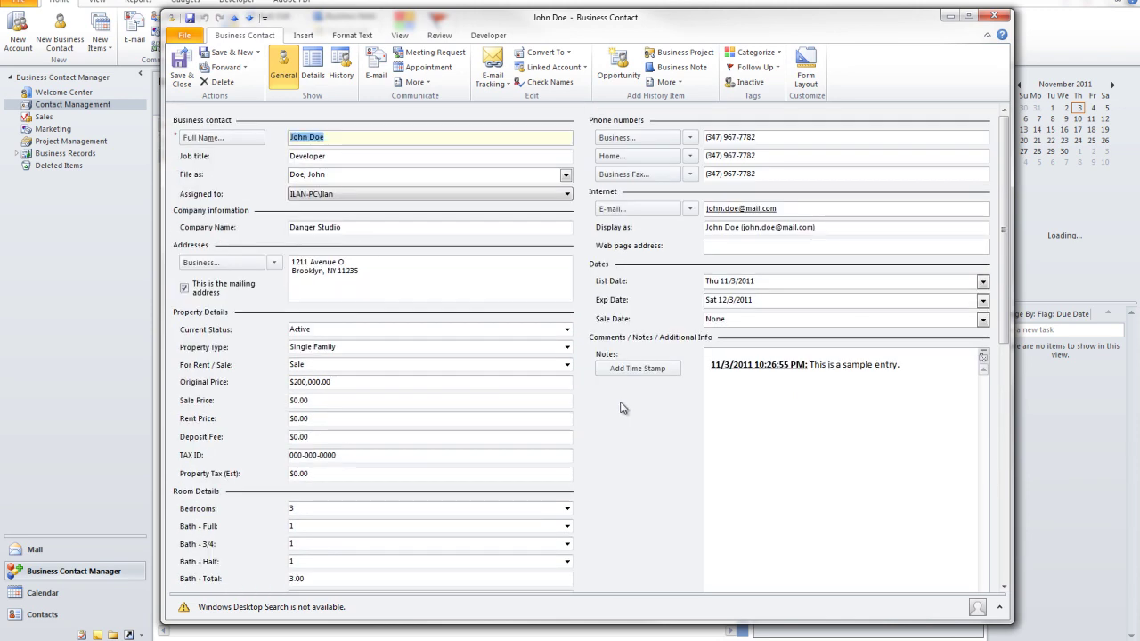
{"action": "scroll", "coordinate": [596, 320], "scroll_direction": "down", "scroll_amount": 5}
{"action": "scroll", "coordinate": [595, 325], "scroll_direction": "up", "scroll_amount": 5}
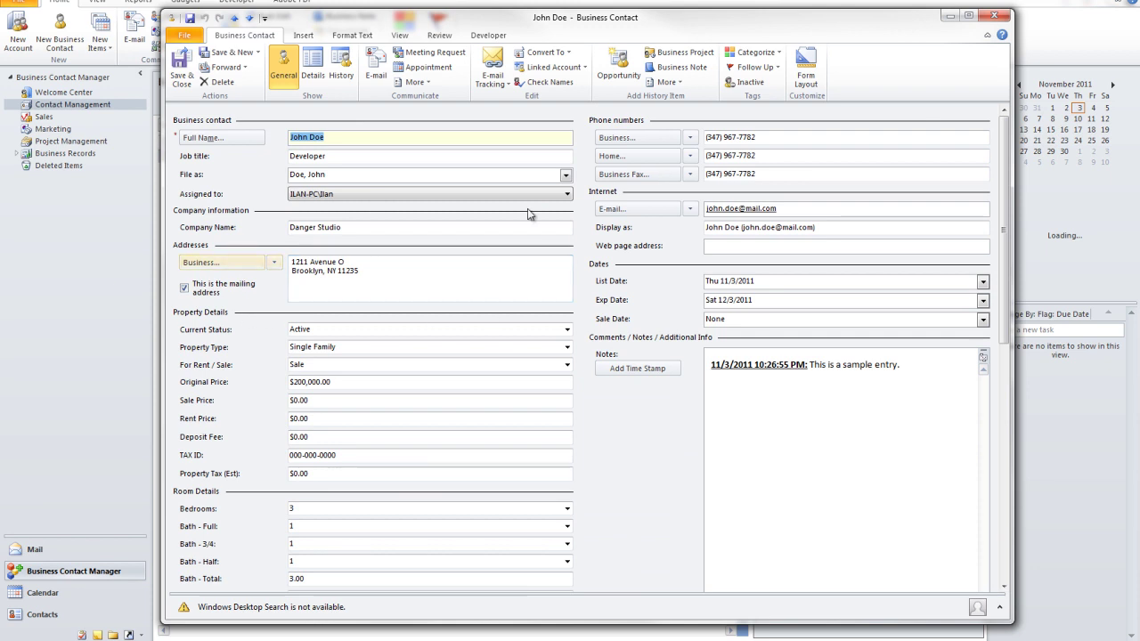
{"action": "scroll", "coordinate": [591, 278], "scroll_direction": "down", "scroll_amount": 1}
{"action": "scroll", "coordinate": [590, 276], "scroll_direction": "down", "scroll_amount": 3}
{"action": "scroll", "coordinate": [590, 276], "scroll_direction": "down", "scroll_amount": 2}
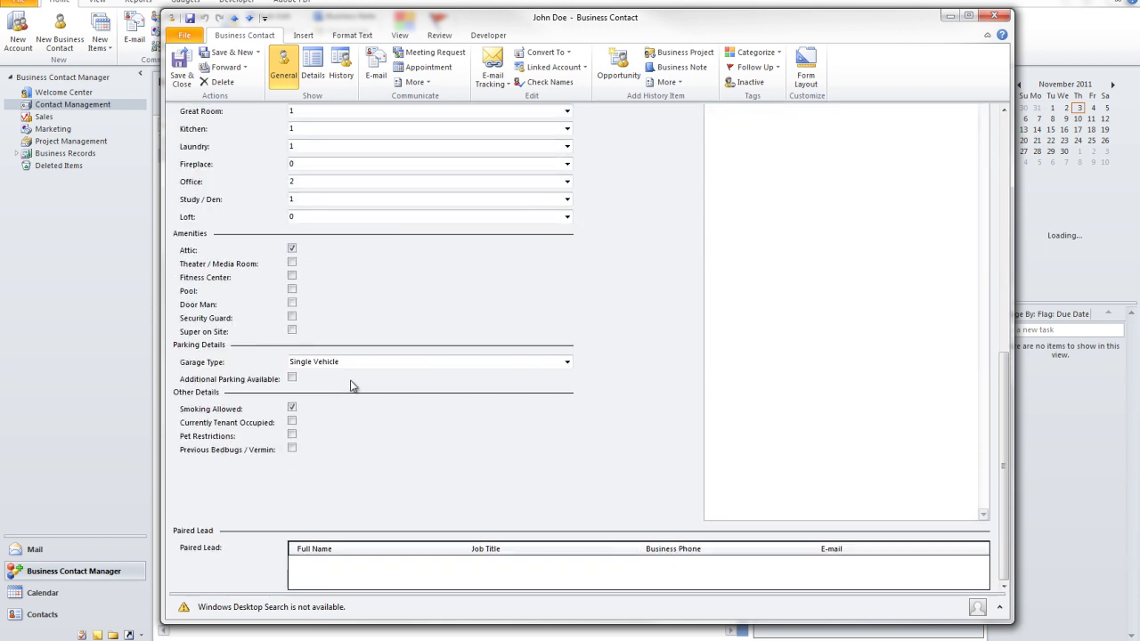
{"action": "scroll", "coordinate": [625, 313], "scroll_direction": "up", "scroll_amount": 8}
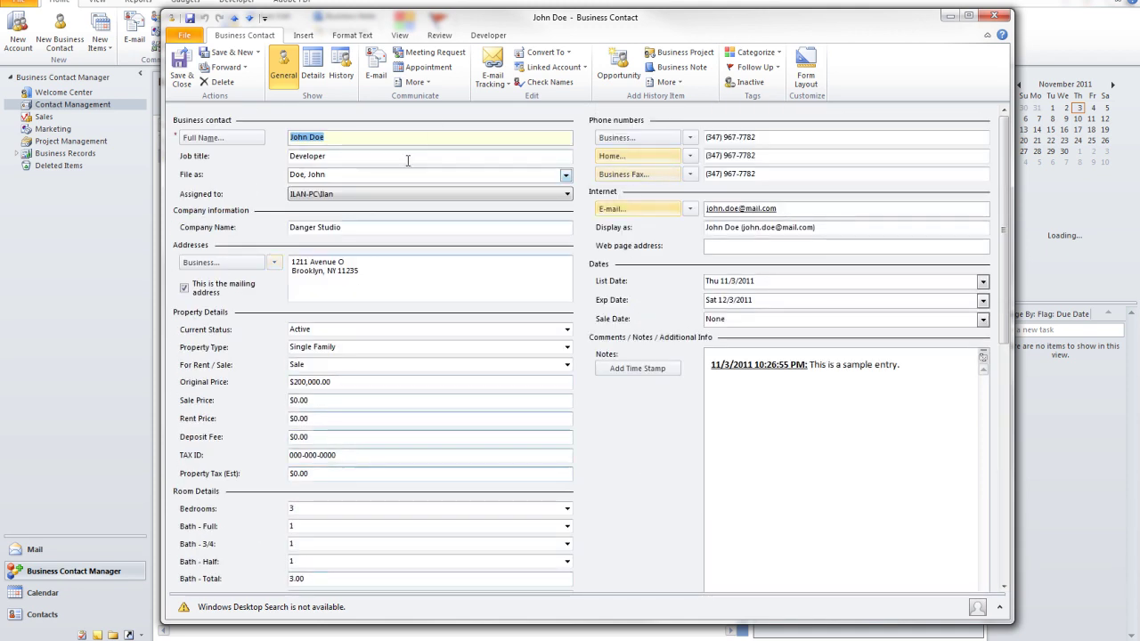
{"action": "left_click", "coordinate": [180, 62]}
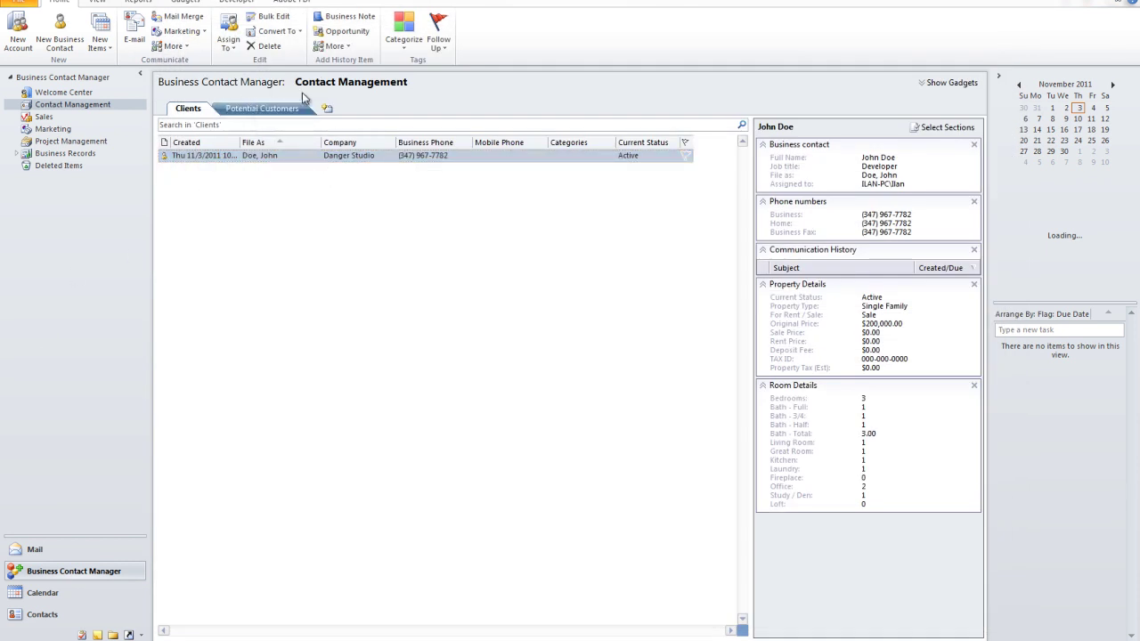
{"action": "left_click", "coordinate": [272, 109]}
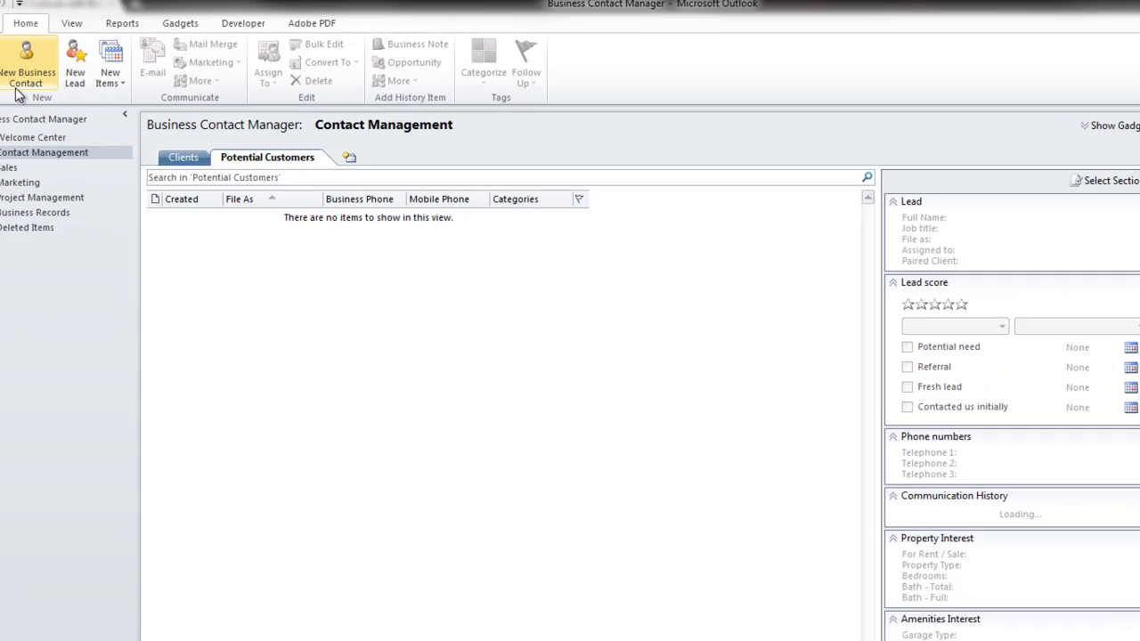
Step: Create a new lead with full name, title Writer, company Daily News, e-mail and web address
{"action": "left_click", "coordinate": [64, 89]}
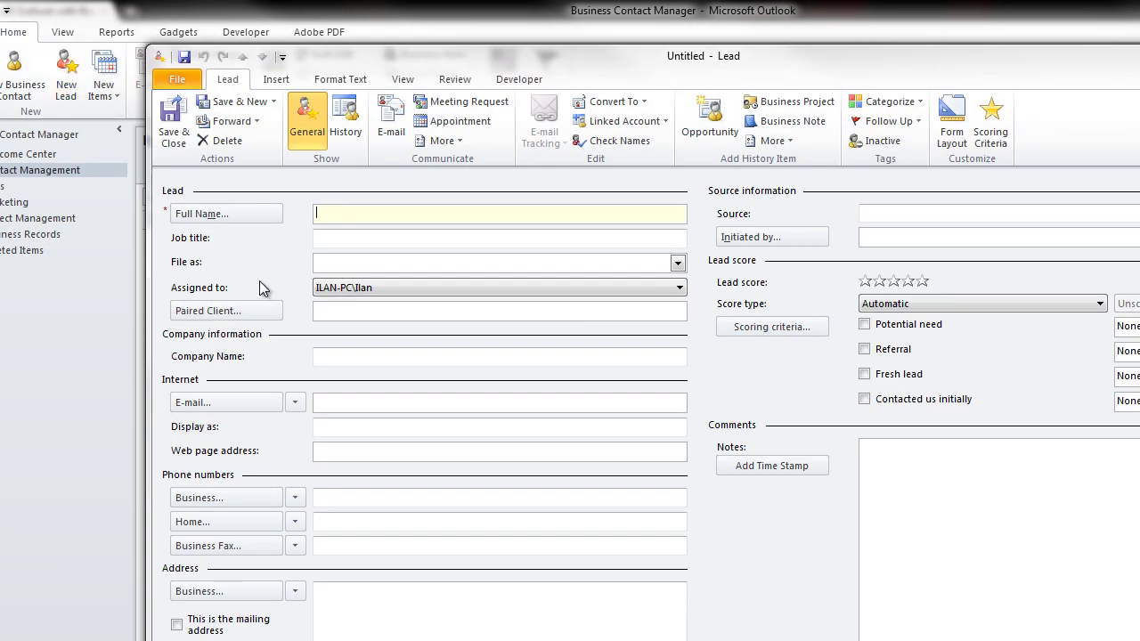
{"action": "type", "text": "Jane Doe"}
{"action": "key", "text": "Tab"}
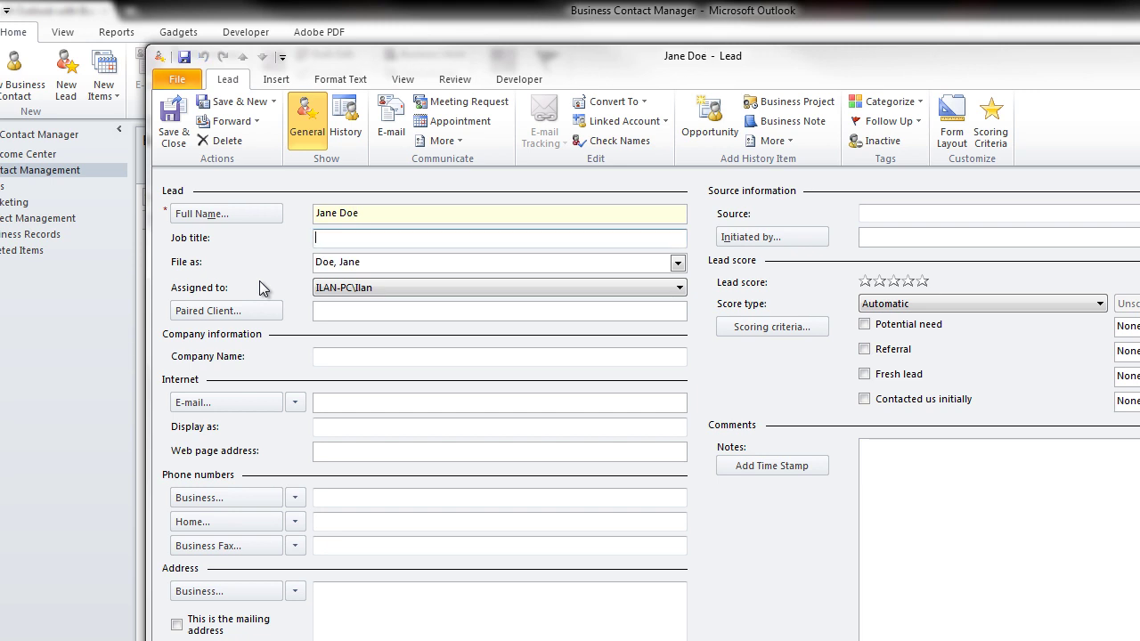
{"action": "type", "text": "Writer"}
{"action": "left_click", "coordinate": [368, 358]}
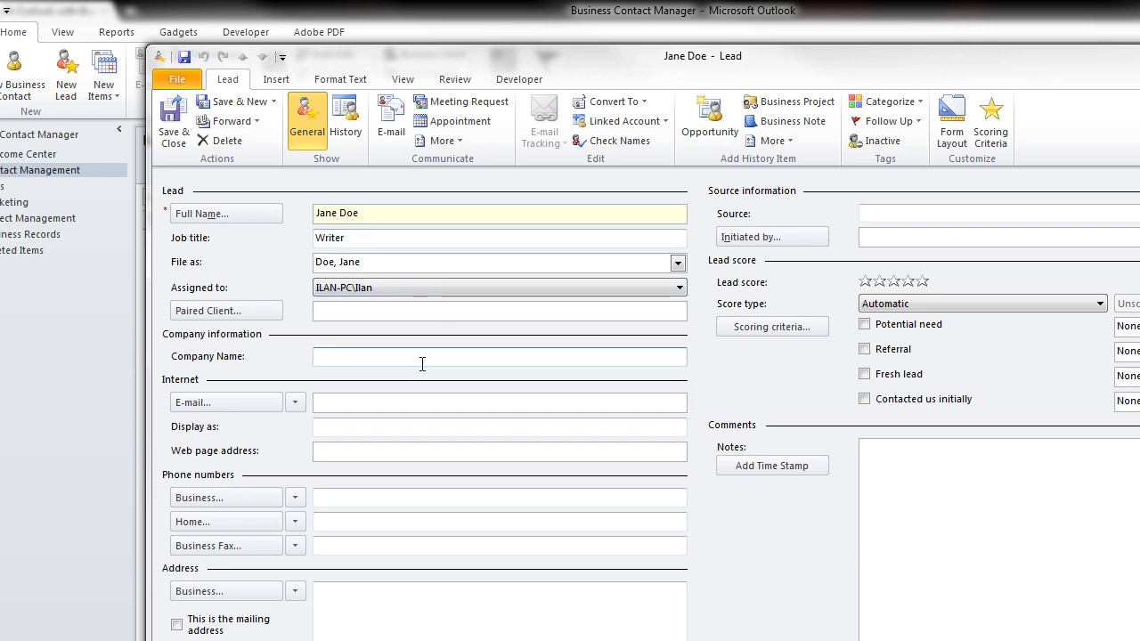
{"action": "type", "text": "Daily News"}
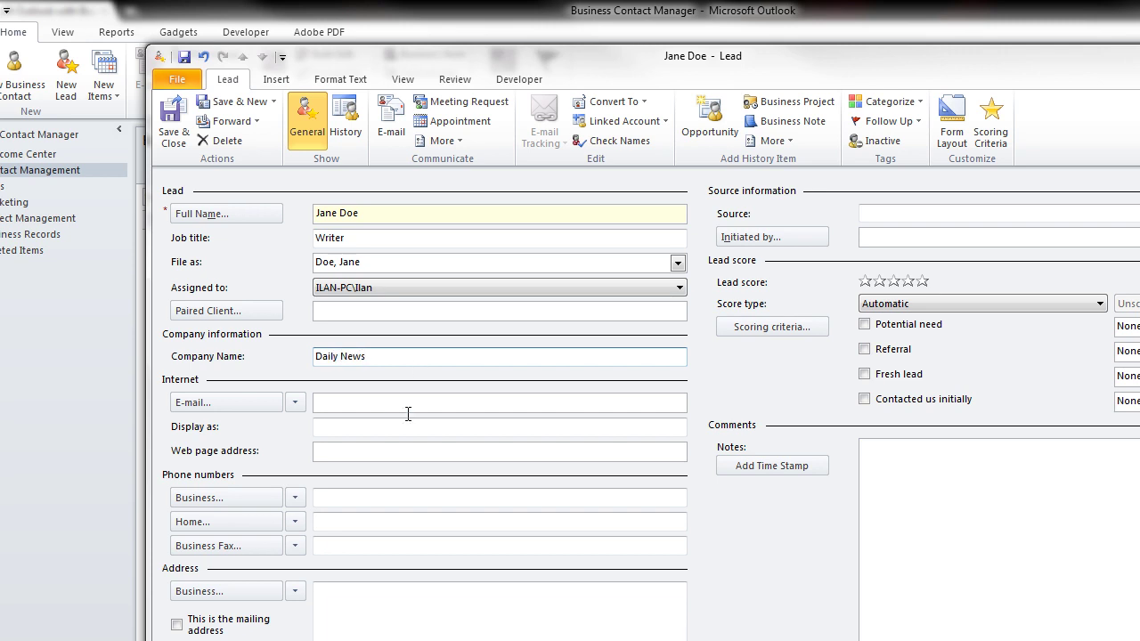
{"action": "left_click", "coordinate": [378, 401]}
{"action": "type", "text": "Jane.doe@m"}
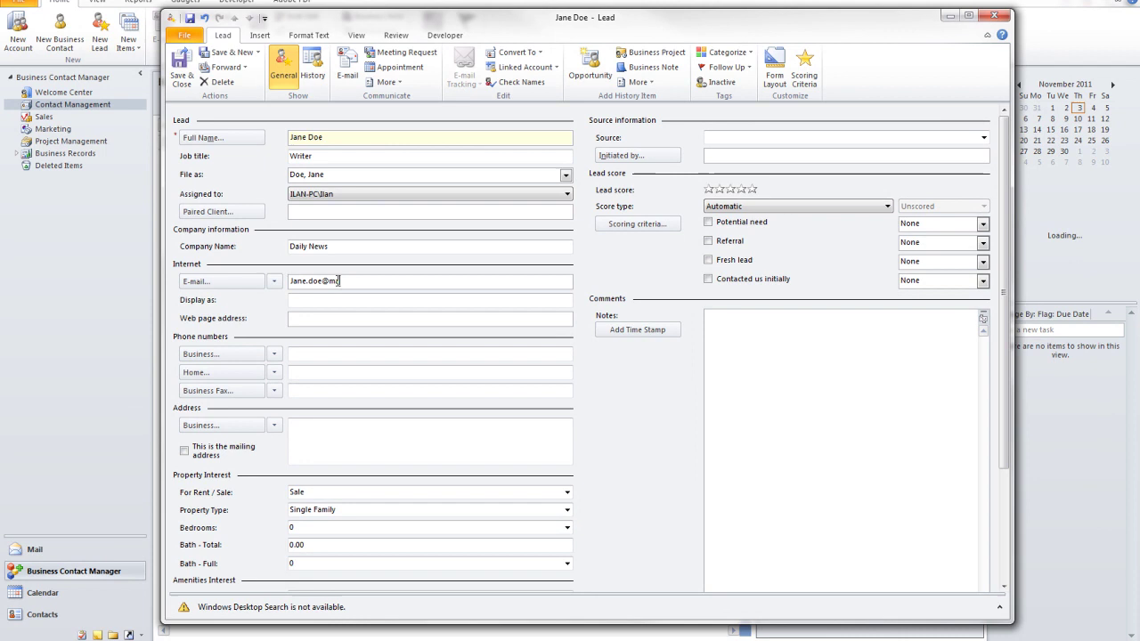
{"action": "type", "text": "ail.com"}
{"action": "key", "text": "Tab"}
{"action": "key", "text": "Tab"}
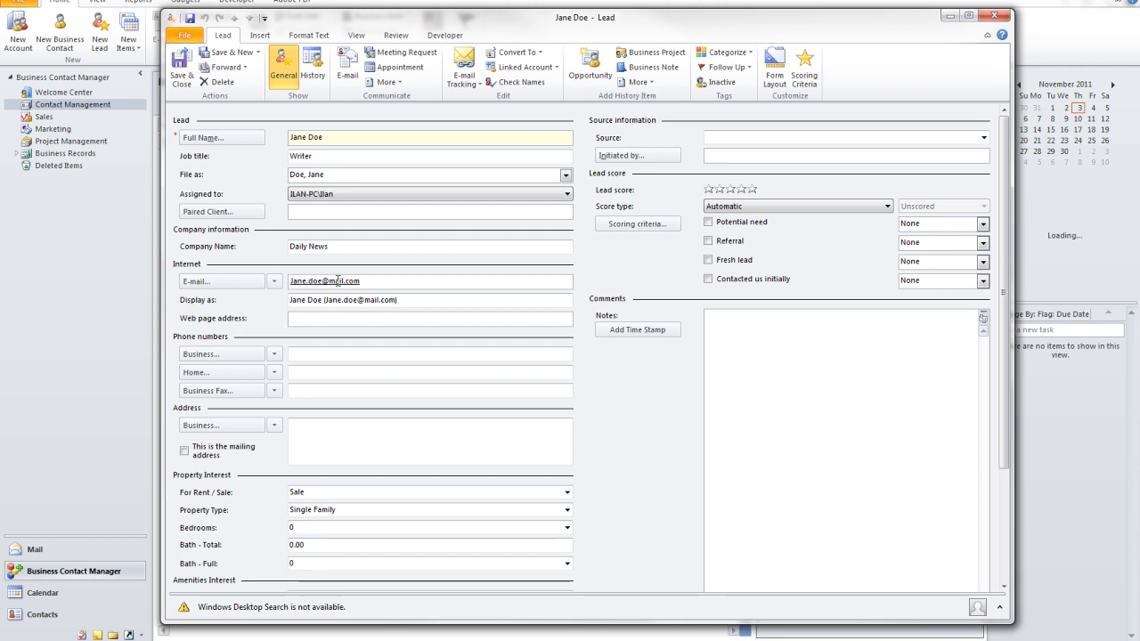
{"action": "type", "text": "jane@mail.com"}
{"action": "key", "text": "Tab"}
{"action": "key", "text": "Tab"}
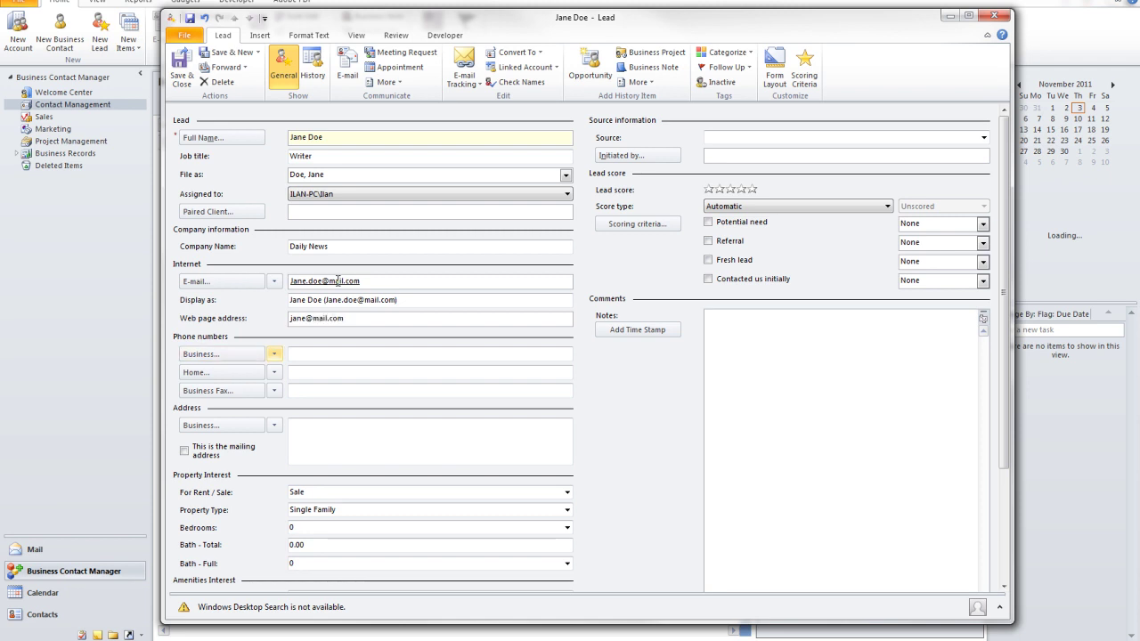
Step: Enter the business phone, copy it into Home and Business Fax, and adjust the fax number
{"action": "left_click", "coordinate": [303, 354]}
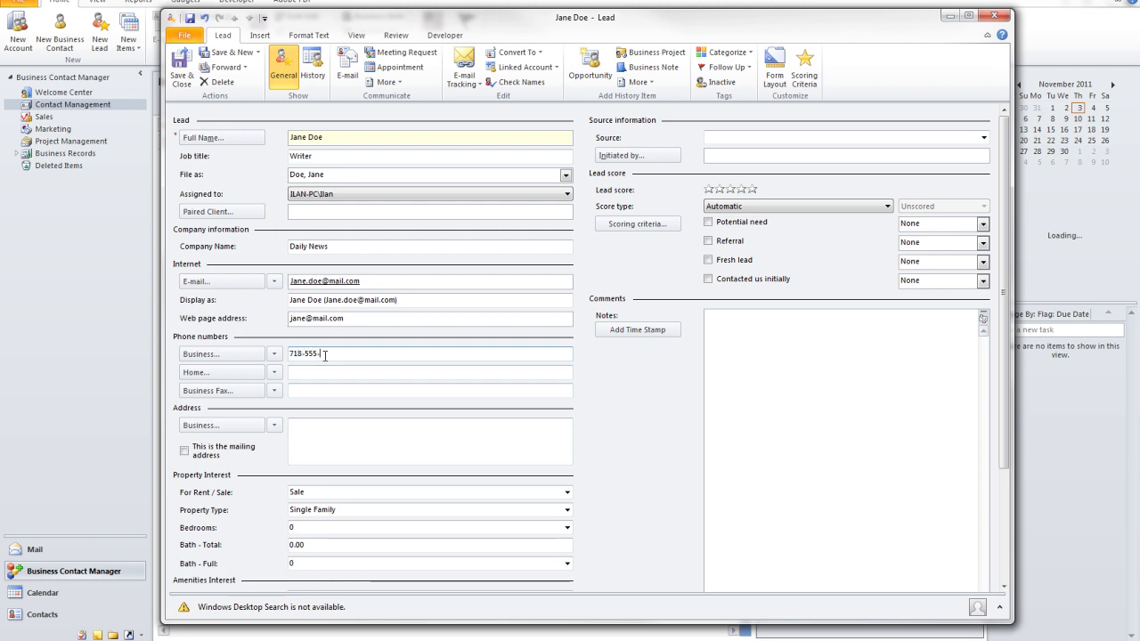
{"action": "type", "text": "718-555-5555"}
{"action": "key", "text": "ctrl+a"}
{"action": "key", "text": "ctrl+c"}
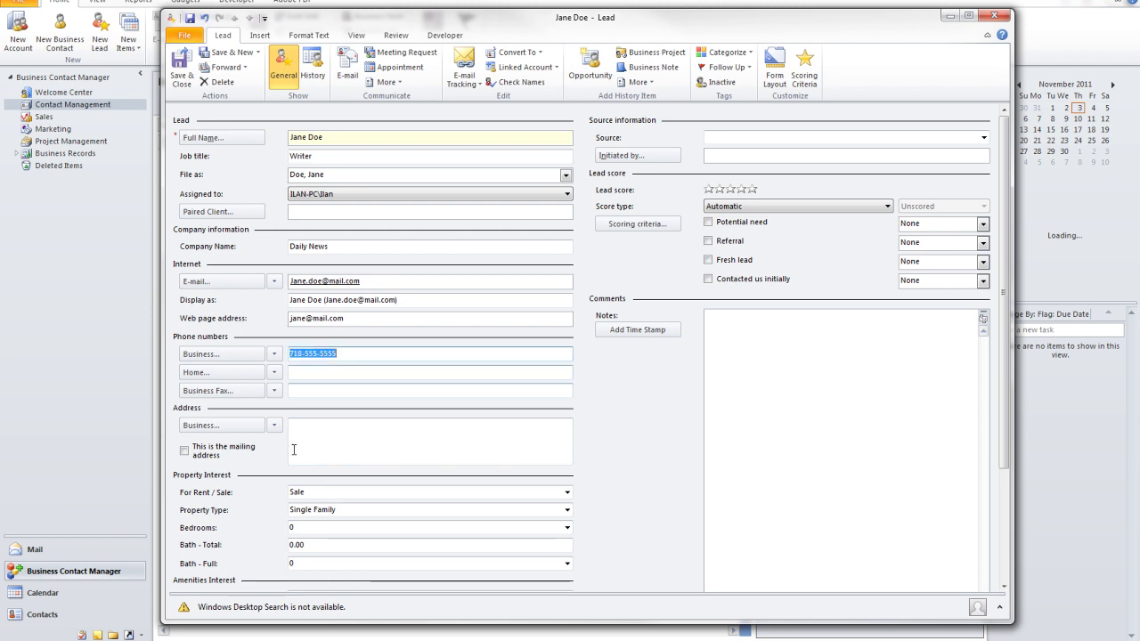
{"action": "left_click", "coordinate": [314, 371]}
{"action": "key", "text": "ctrl+v"}
{"action": "left_click", "coordinate": [317, 389]}
{"action": "key", "text": "ctrl+v"}
{"action": "key", "text": "Tab"}
{"action": "left_click", "coordinate": [365, 392]}
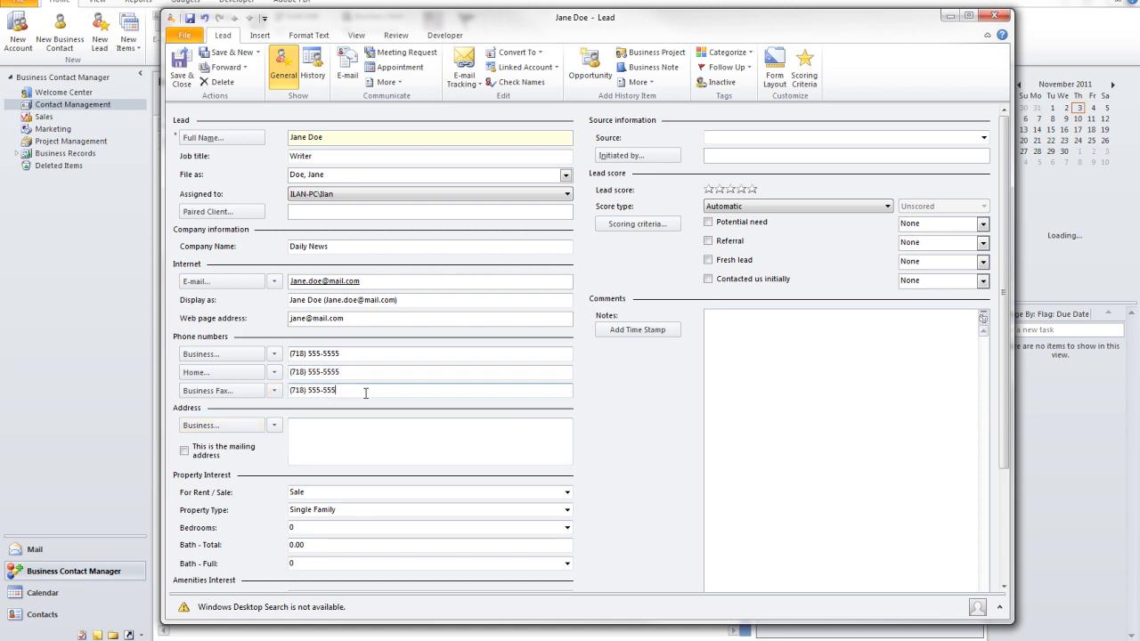
{"action": "left_click", "coordinate": [343, 431]}
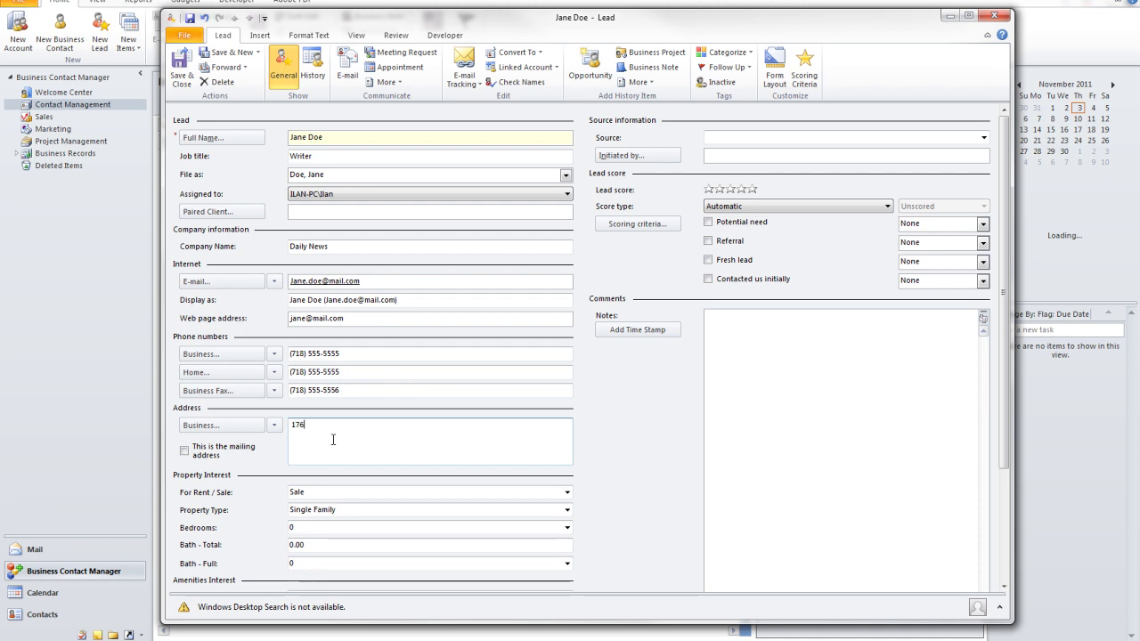
Step: Enter the lead's business street address and correct its street, state and ZIP in Check Address
{"action": "key", "text": "Tab"}
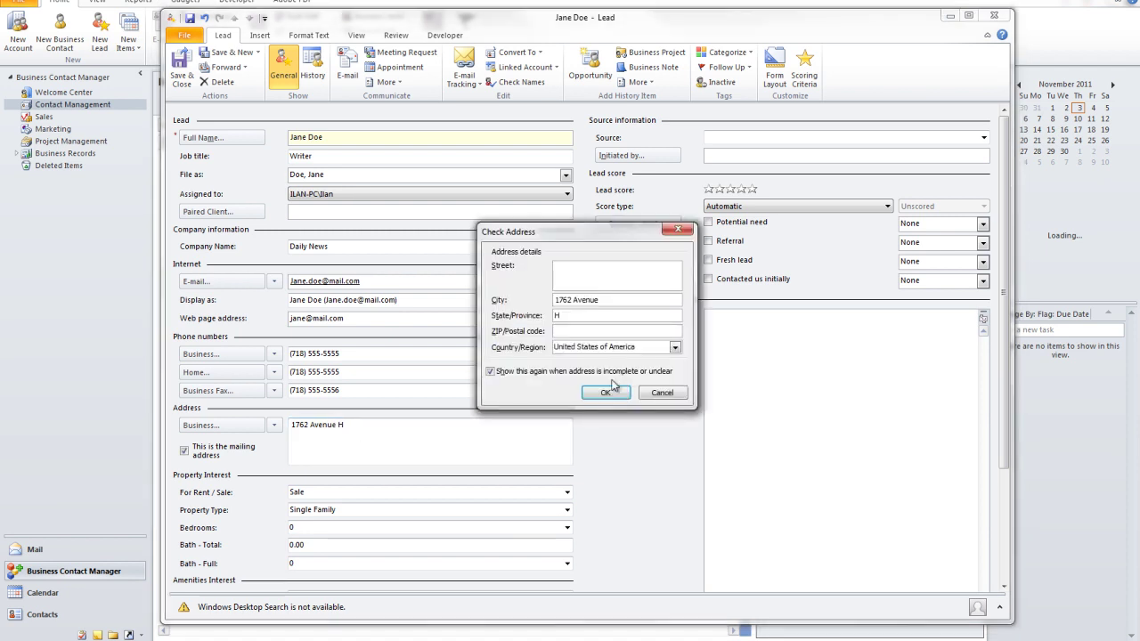
{"action": "key", "text": "BackSpace"}
{"action": "left_click_drag", "start_coordinate": [611, 301], "coordinate": [462, 301]}
{"action": "key", "text": "ctrl+x"}
{"action": "left_click", "coordinate": [578, 281]}
{"action": "key", "text": "ctrl+v"}
{"action": "type", "text": "NY "}
{"action": "type", "text": "11"}
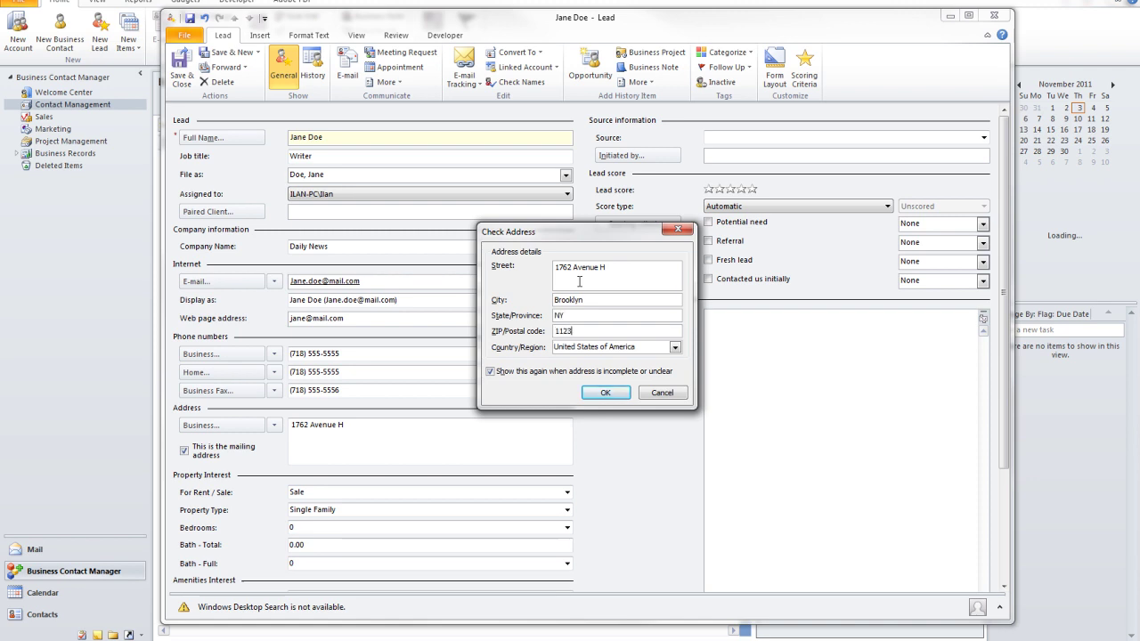
{"action": "type", "text": "235"}
{"action": "left_click", "coordinate": [605, 393]}
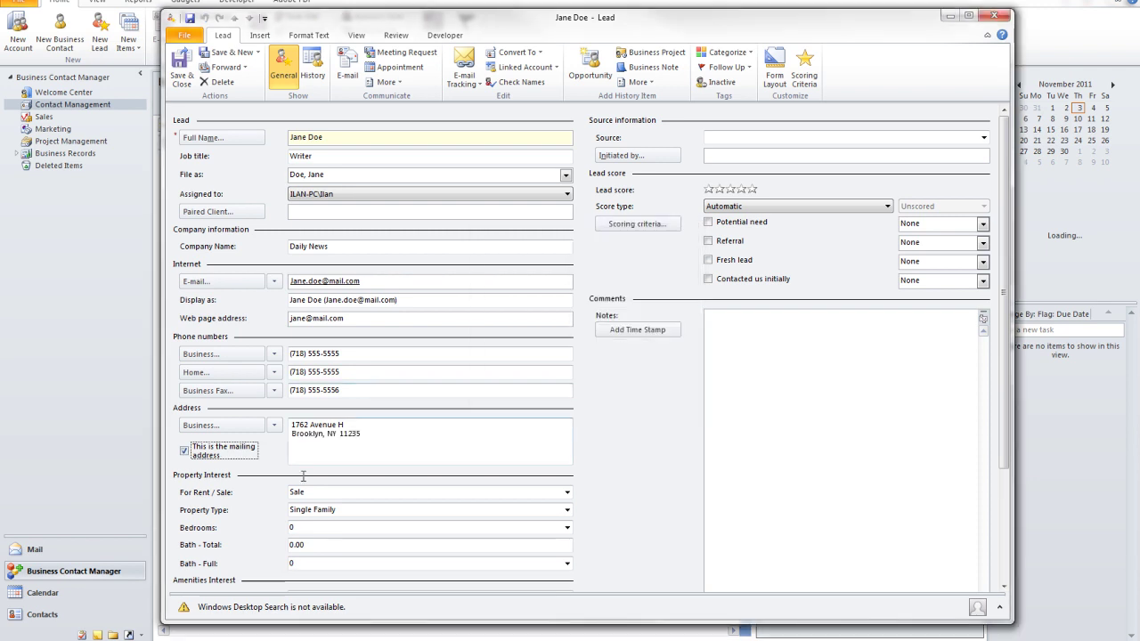
Step: Set the property interest to Rent, Studio, 1 bedroom, 1 total bath and 1 full bath
{"action": "scroll", "coordinate": [656, 468], "scroll_direction": "down", "scroll_amount": 3}
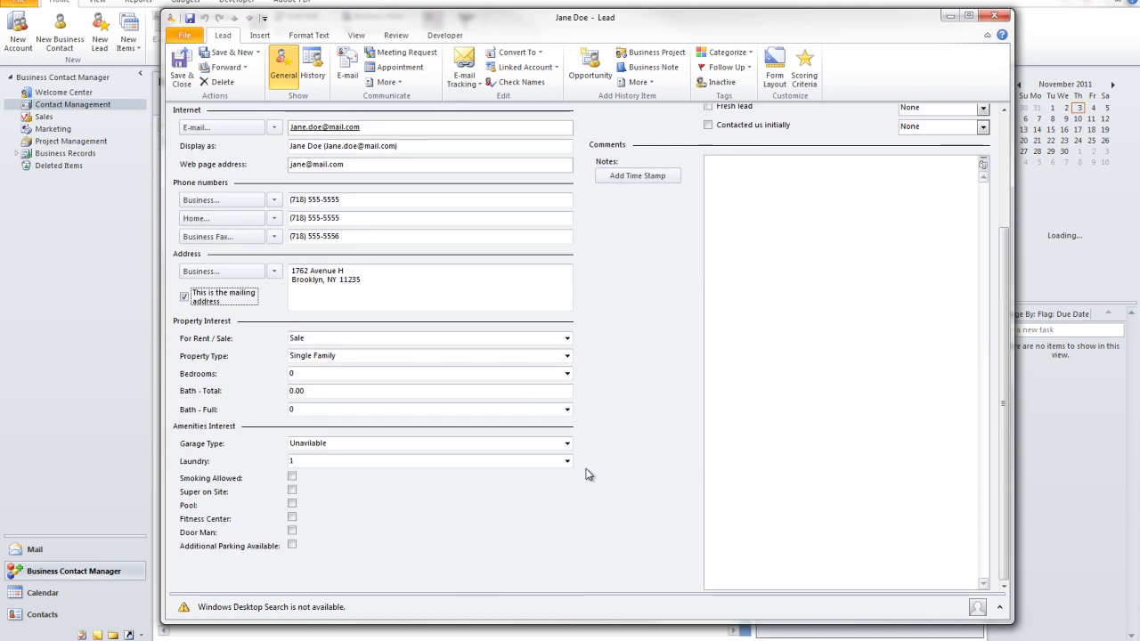
{"action": "left_click", "coordinate": [333, 336]}
{"action": "left_click", "coordinate": [566, 338]}
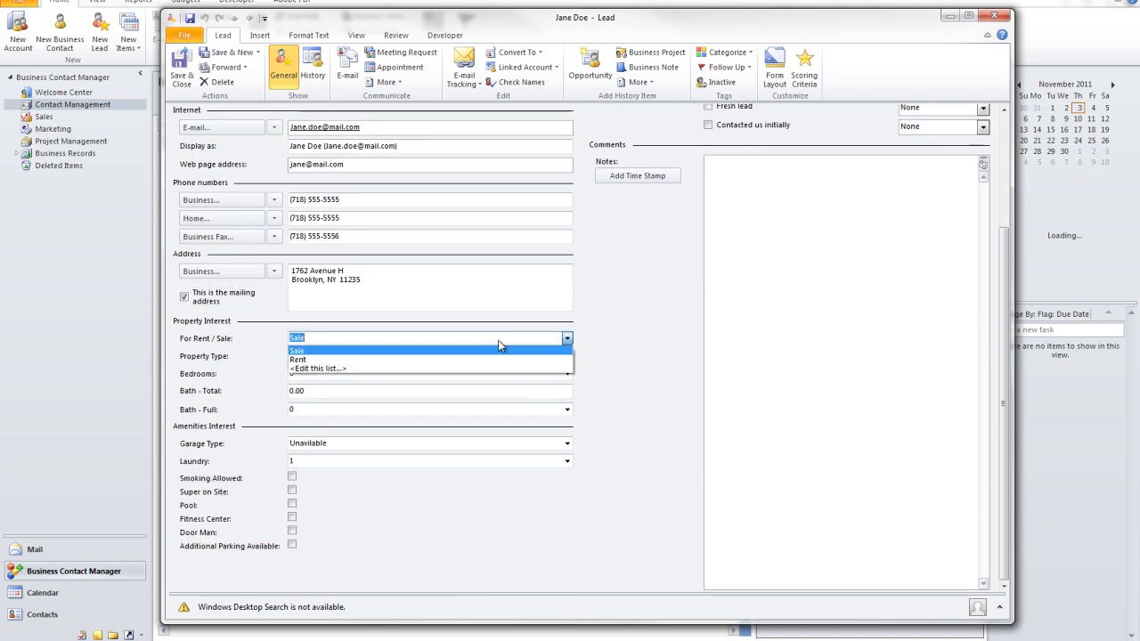
{"action": "left_click", "coordinate": [306, 360]}
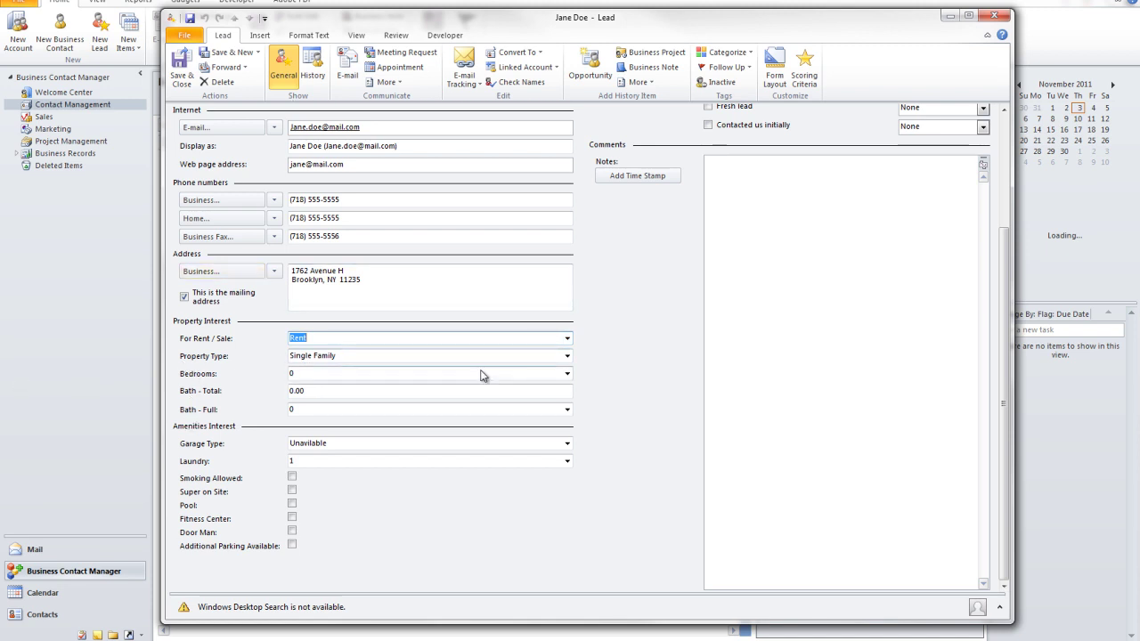
{"action": "left_click", "coordinate": [566, 356]}
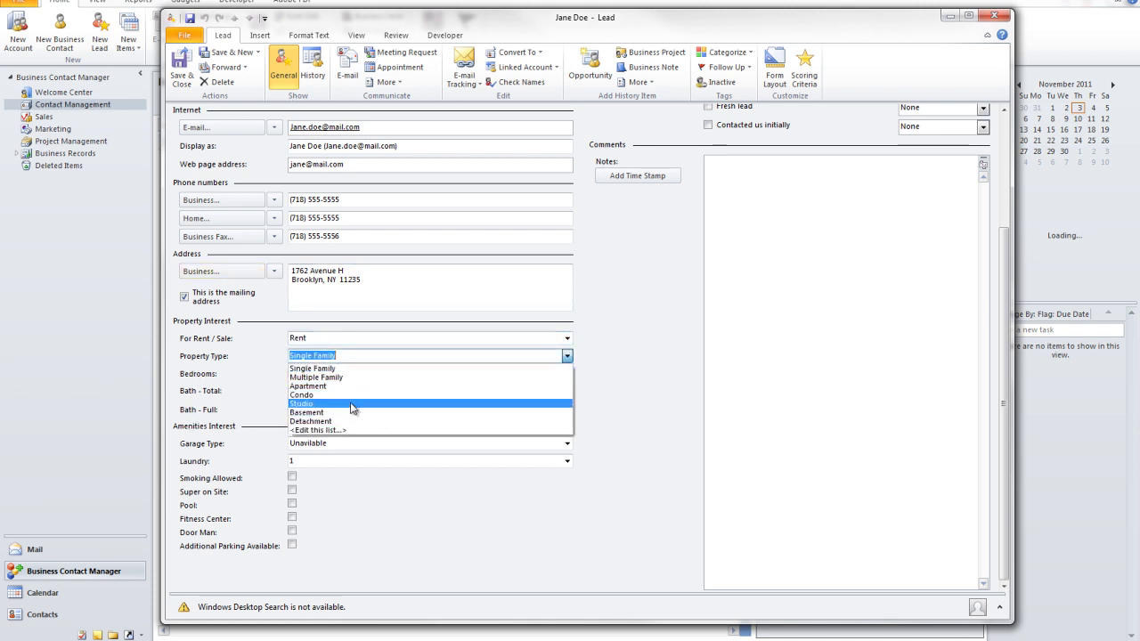
{"action": "left_click", "coordinate": [319, 404]}
{"action": "left_click", "coordinate": [401, 374]}
{"action": "left_click", "coordinate": [566, 374]}
{"action": "left_click", "coordinate": [366, 396]}
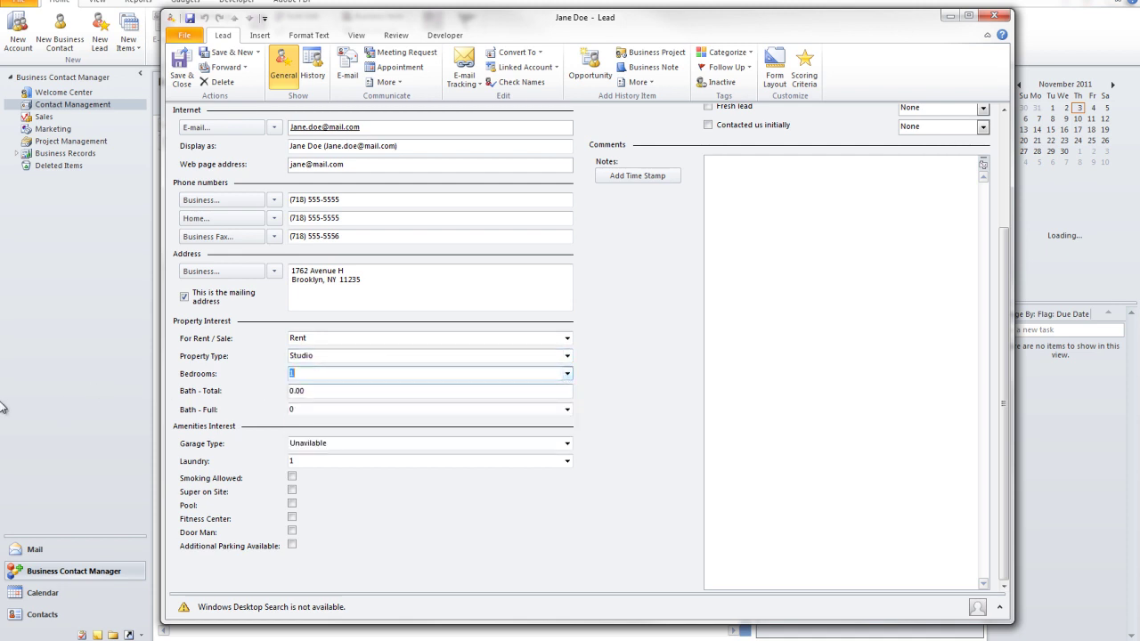
{"action": "left_click", "coordinate": [570, 392]}
{"action": "left_click_drag", "start_coordinate": [567, 394], "coordinate": [219, 399]}
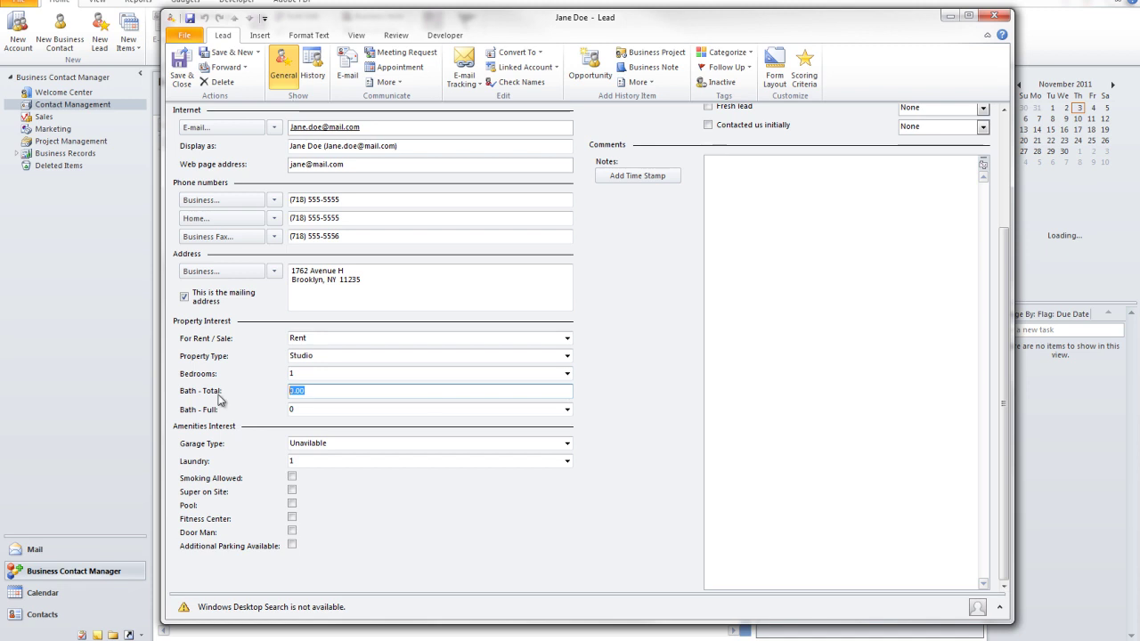
{"action": "type", "text": "1"}
{"action": "left_click", "coordinate": [567, 409]}
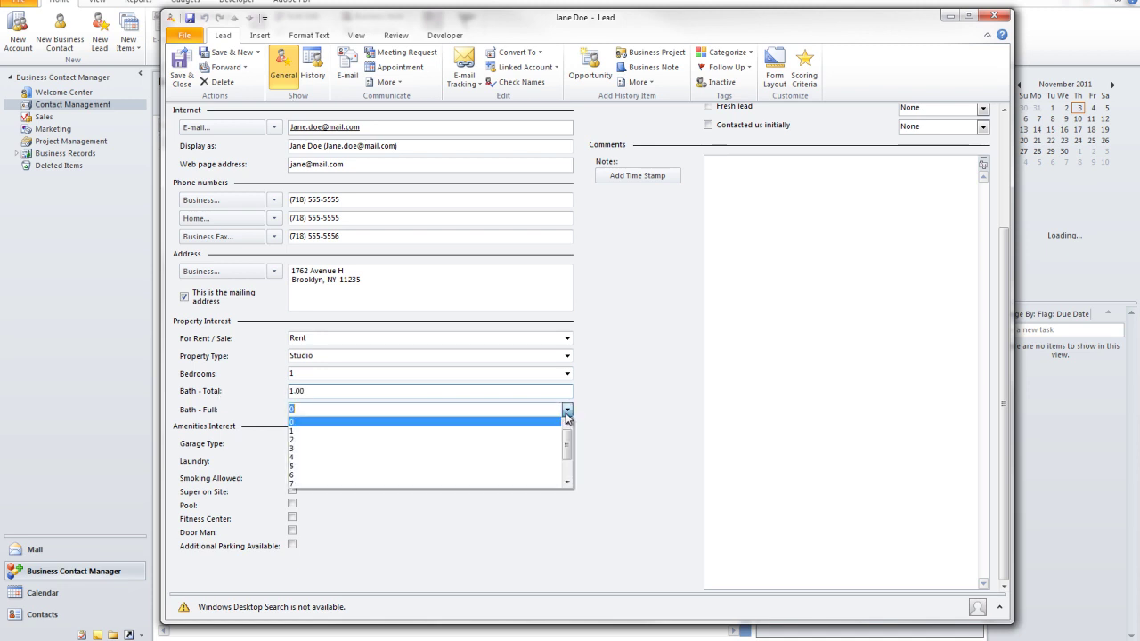
{"action": "left_click", "coordinate": [500, 431]}
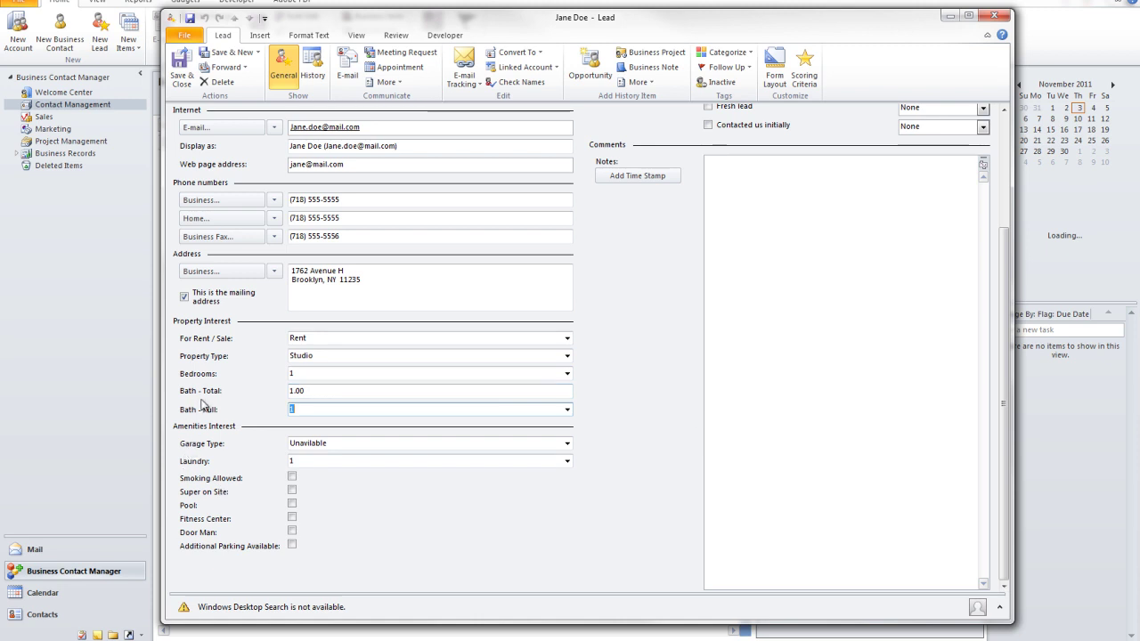
Step: Choose Single Vehicle garage, laundry 1, smoking allowed, and tick Fitness Center and Door Man
{"action": "left_click", "coordinate": [389, 443]}
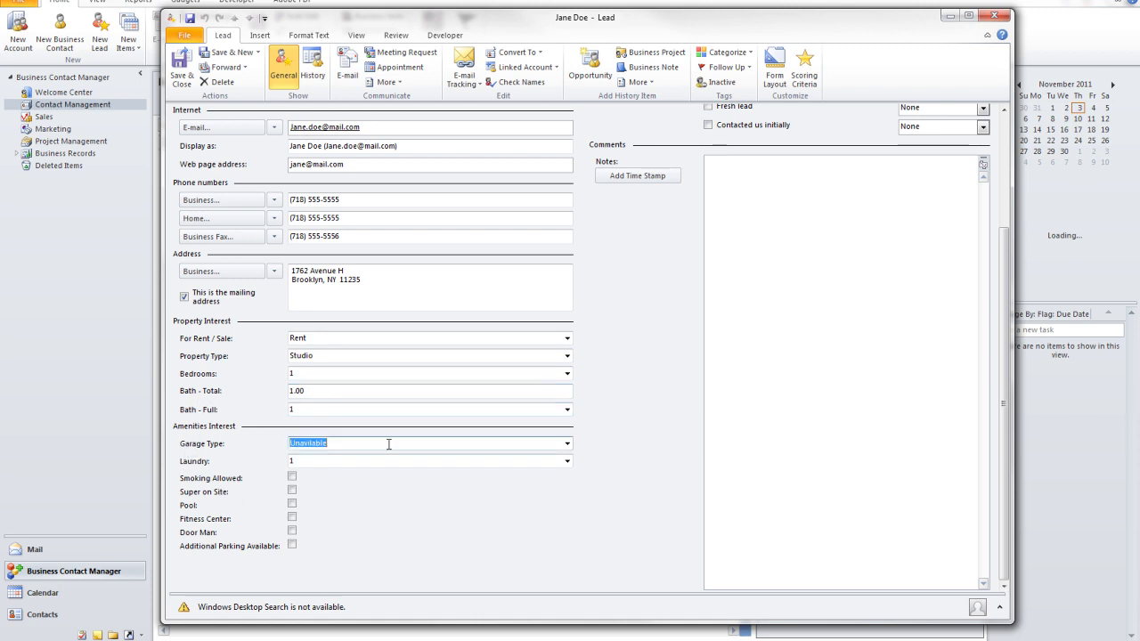
{"action": "left_click", "coordinate": [567, 443]}
{"action": "left_click", "coordinate": [341, 467]}
{"action": "left_click", "coordinate": [358, 460]}
{"action": "left_click", "coordinate": [567, 462]}
{"action": "scroll", "coordinate": [483, 508], "scroll_direction": "down", "scroll_amount": 2}
{"action": "scroll", "coordinate": [437, 522], "scroll_direction": "up", "scroll_amount": 2}
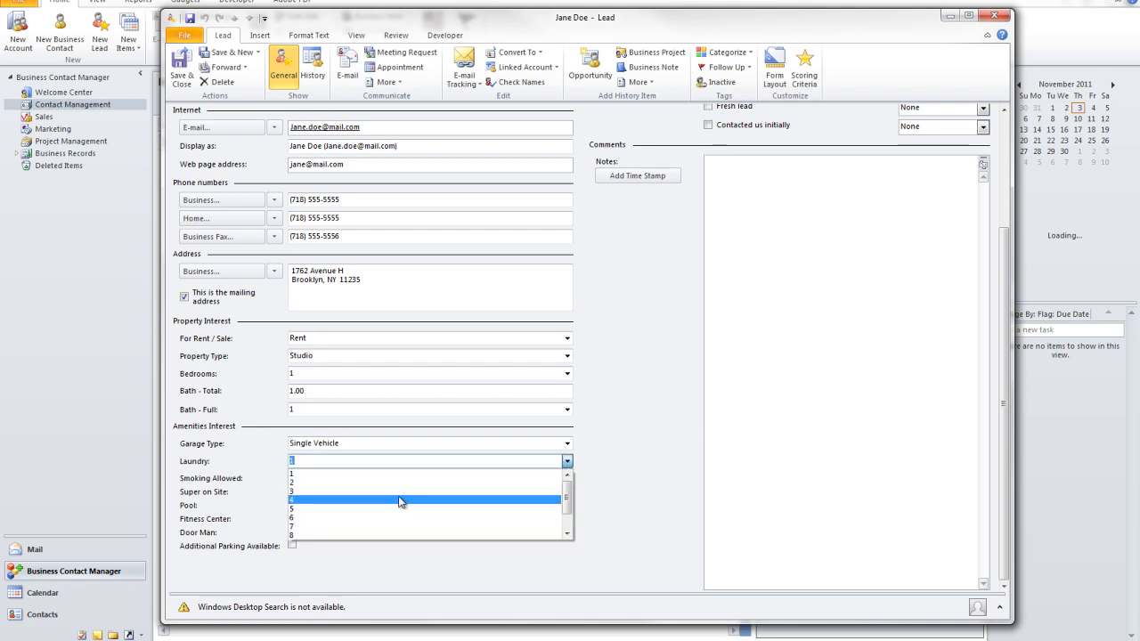
{"action": "left_click", "coordinate": [415, 474]}
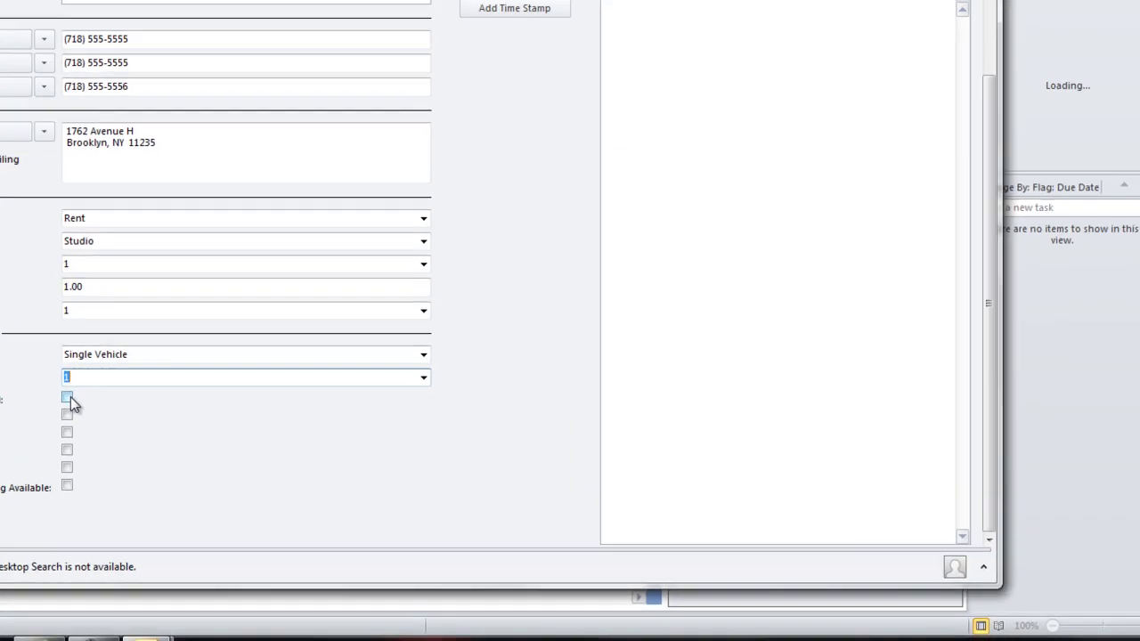
{"action": "left_click", "coordinate": [292, 478]}
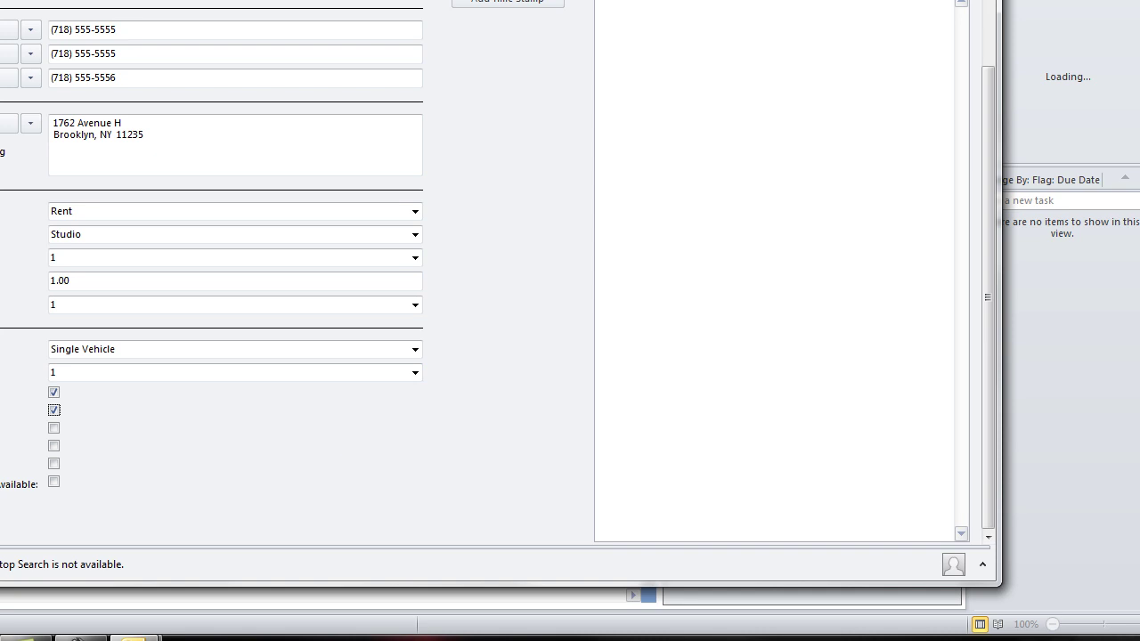
{"action": "left_click", "coordinate": [53, 445]}
{"action": "left_click", "coordinate": [54, 463]}
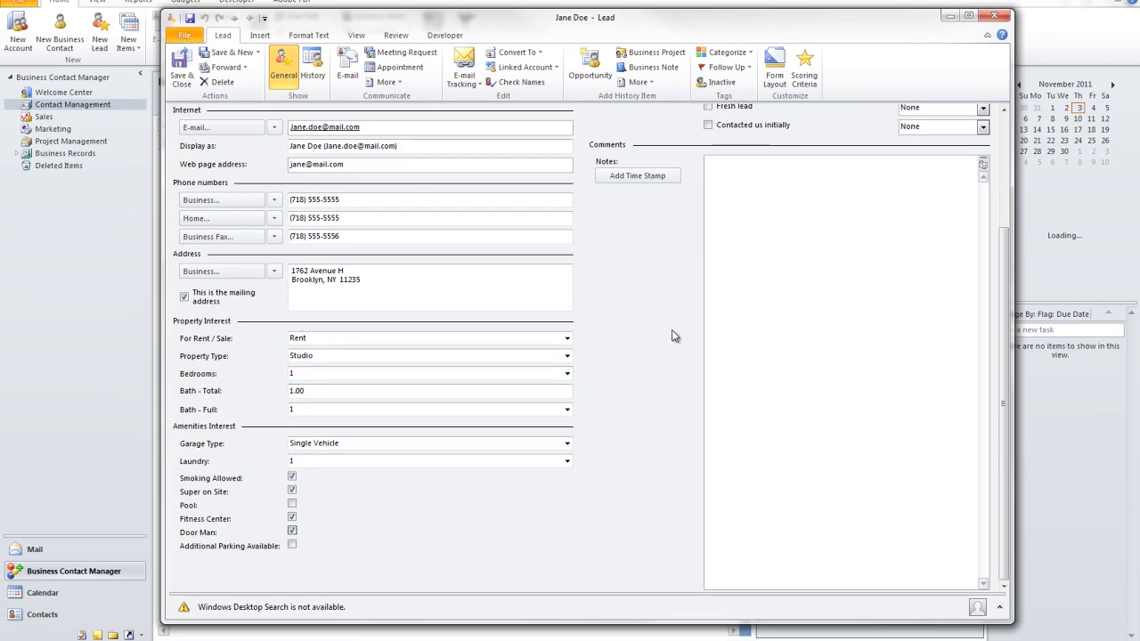
{"action": "left_click_drag", "start_coordinate": [1004, 407], "coordinate": [1004, 285]}
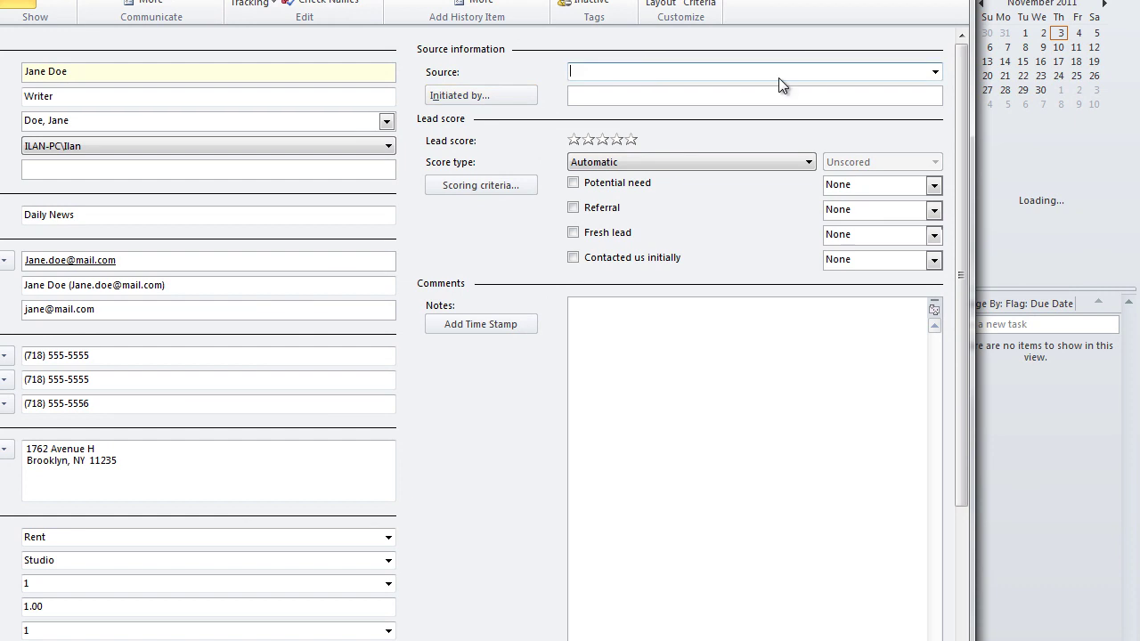
Step: Change the lead's Source from Advertisement to External Referral
{"action": "left_click", "coordinate": [935, 72]}
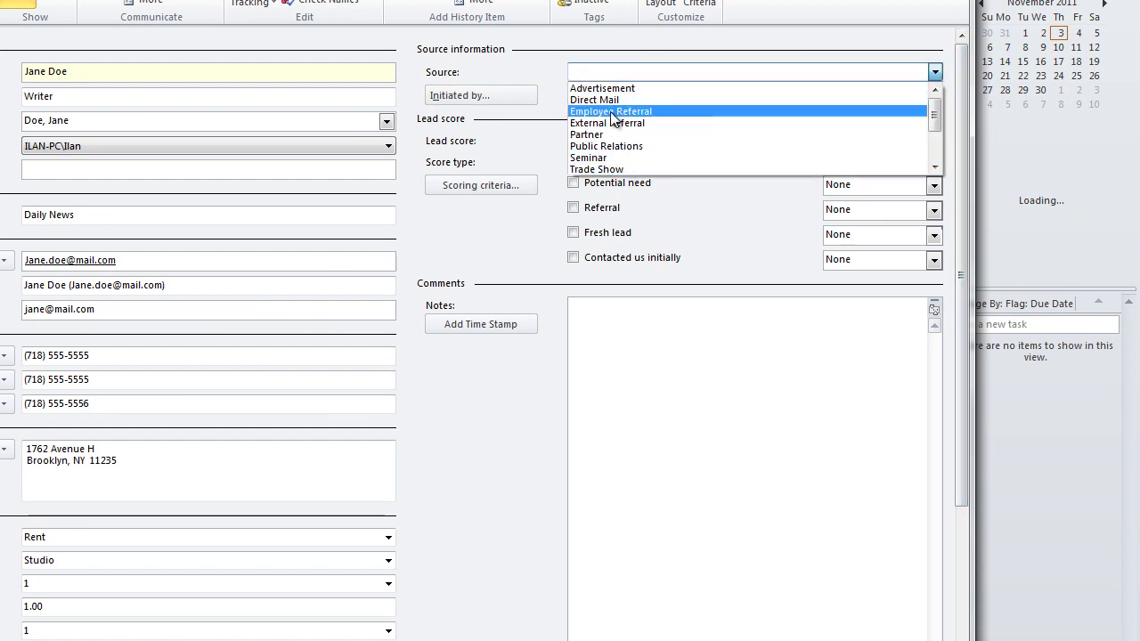
{"action": "left_click", "coordinate": [590, 89]}
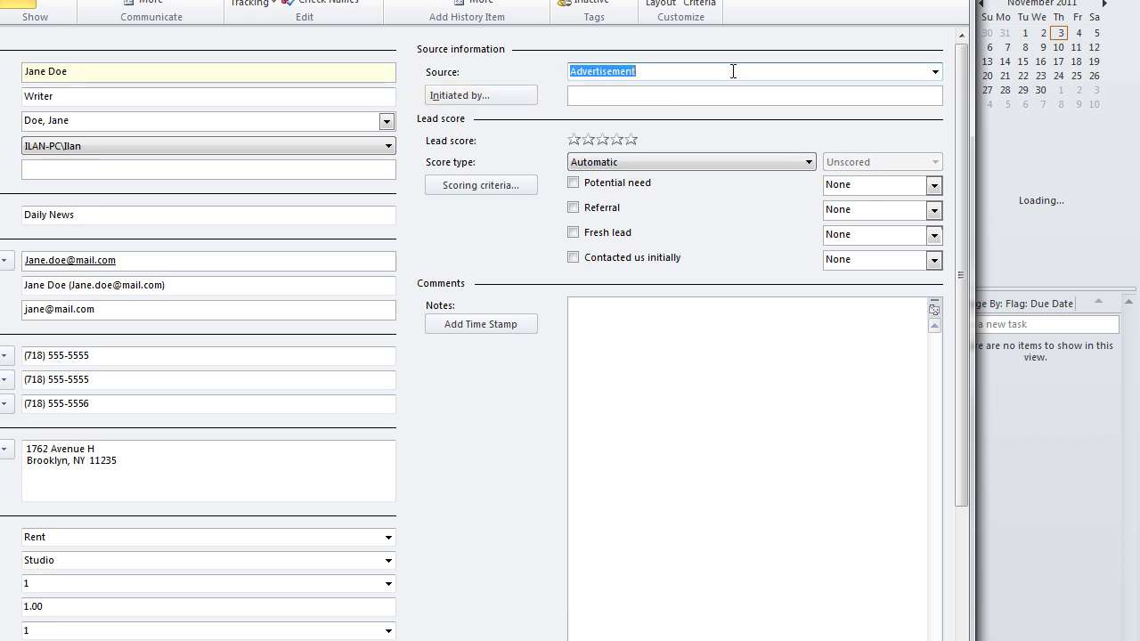
{"action": "left_click", "coordinate": [935, 71]}
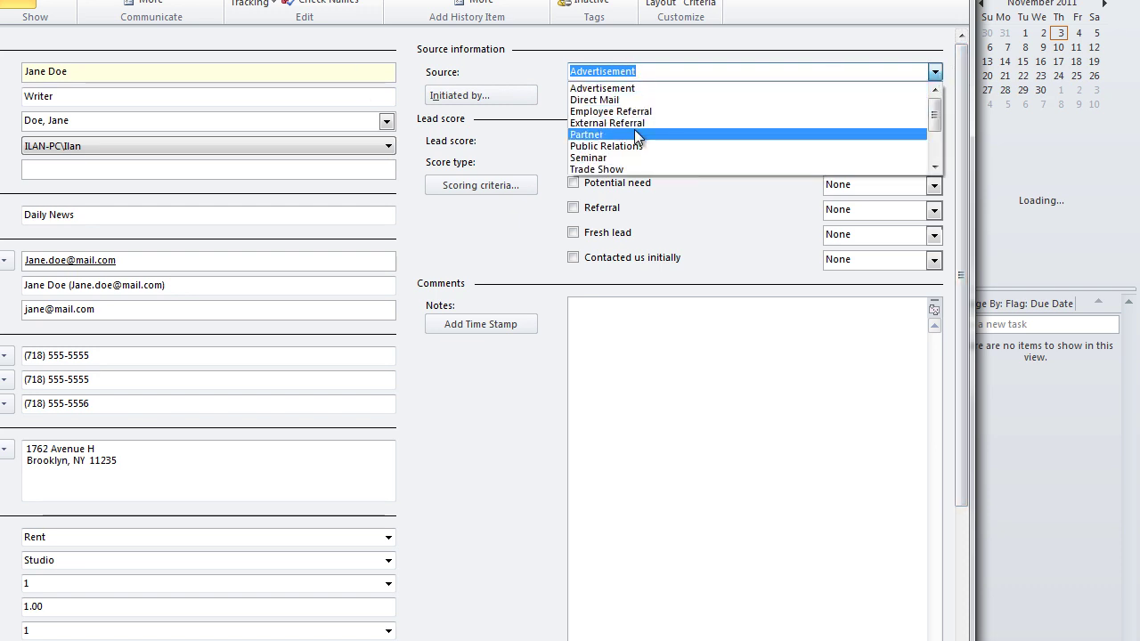
{"action": "scroll", "coordinate": [635, 132], "scroll_direction": "down", "scroll_amount": 2}
{"action": "scroll", "coordinate": [635, 132], "scroll_direction": "up", "scroll_amount": 2}
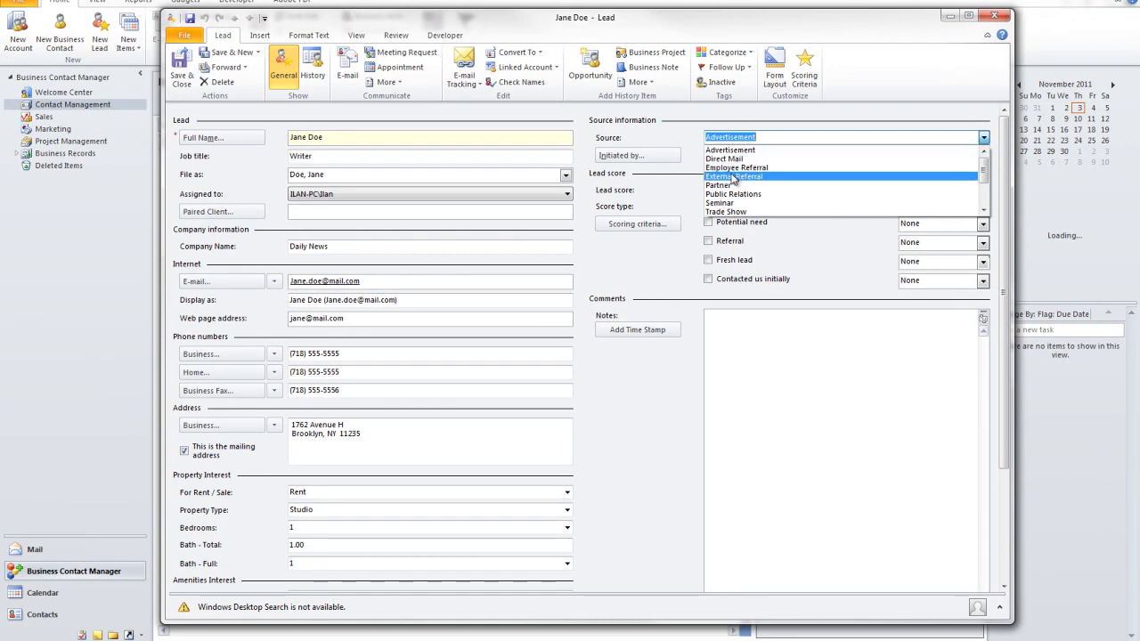
{"action": "scroll", "coordinate": [755, 200], "scroll_direction": "down", "scroll_amount": 1}
{"action": "scroll", "coordinate": [765, 202], "scroll_direction": "down", "scroll_amount": 1}
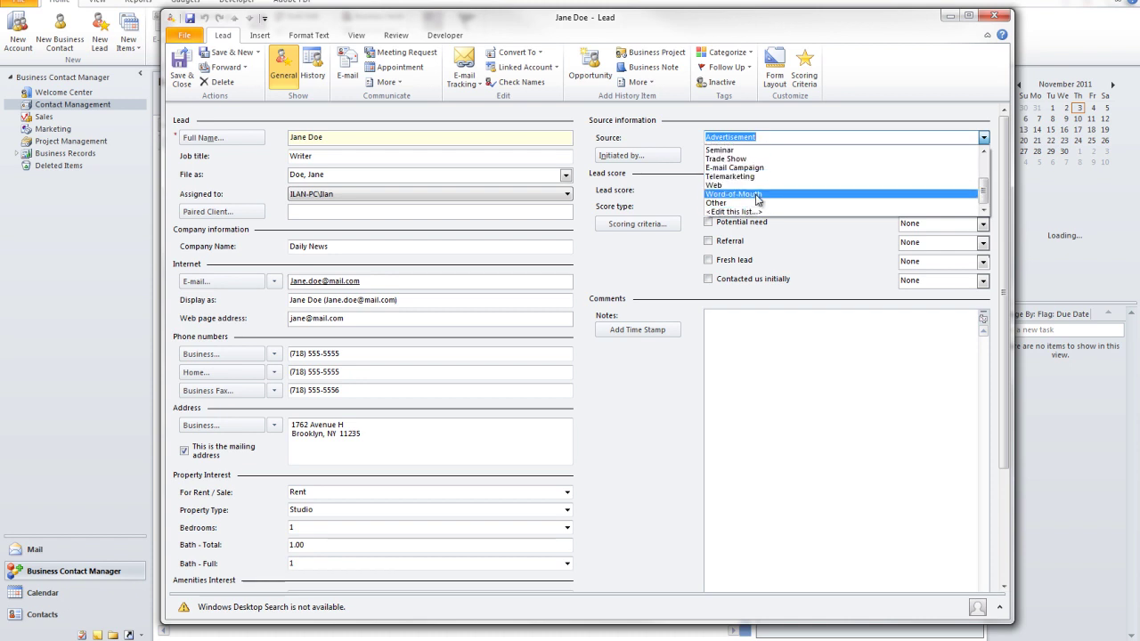
{"action": "scroll", "coordinate": [806, 190], "scroll_direction": "up", "scroll_amount": 1}
{"action": "scroll", "coordinate": [806, 189], "scroll_direction": "up", "scroll_amount": 1}
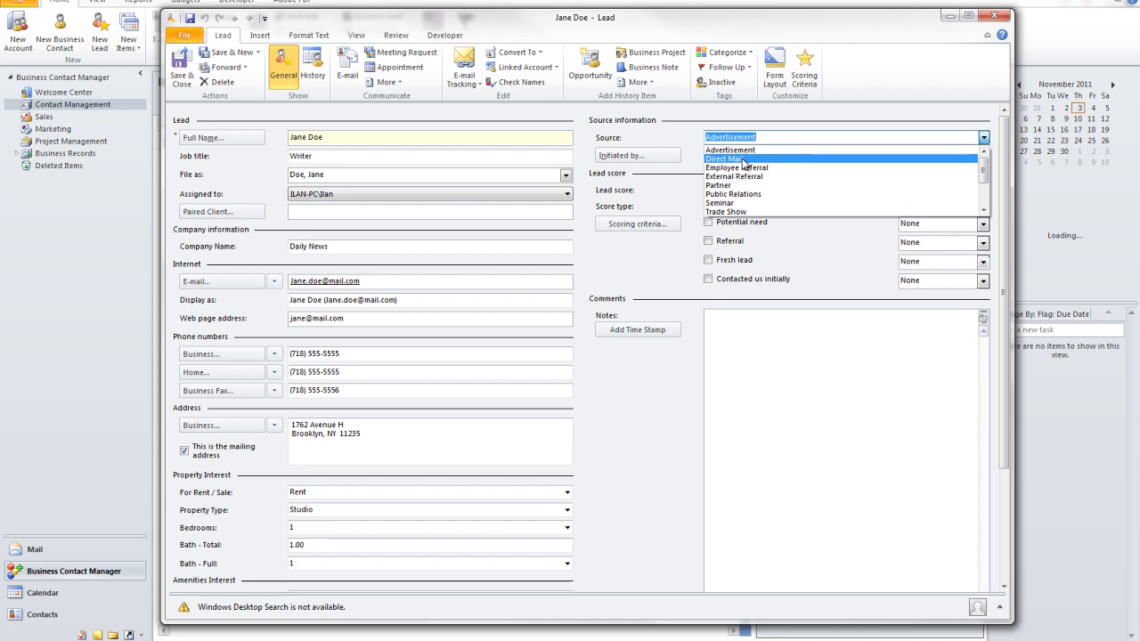
{"action": "scroll", "coordinate": [777, 200], "scroll_direction": "down", "scroll_amount": 1}
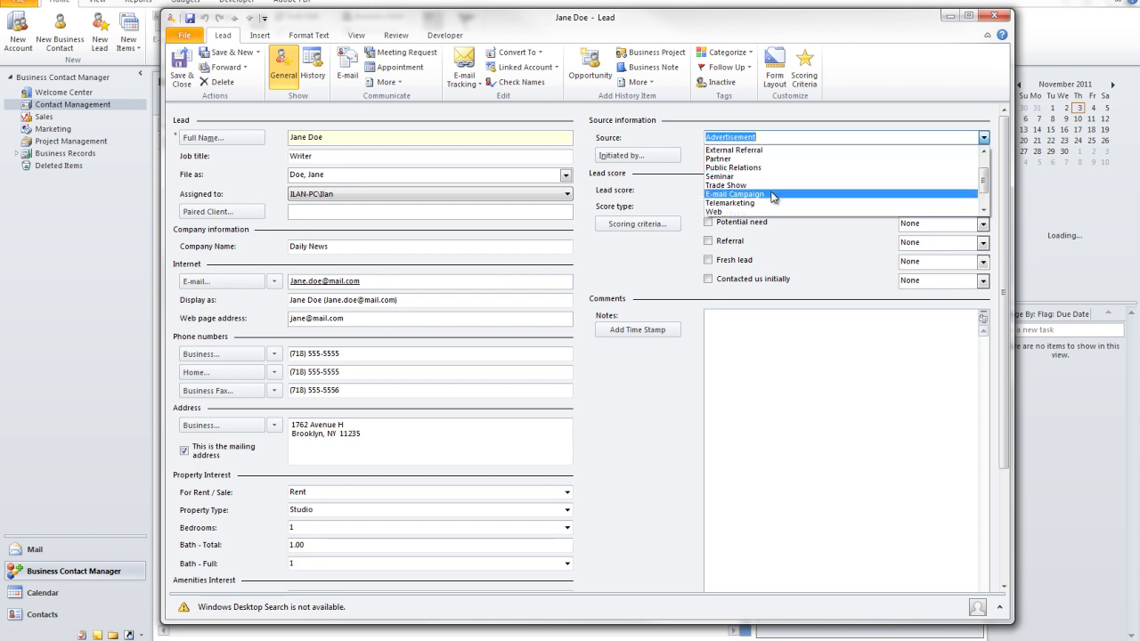
{"action": "left_click", "coordinate": [755, 150]}
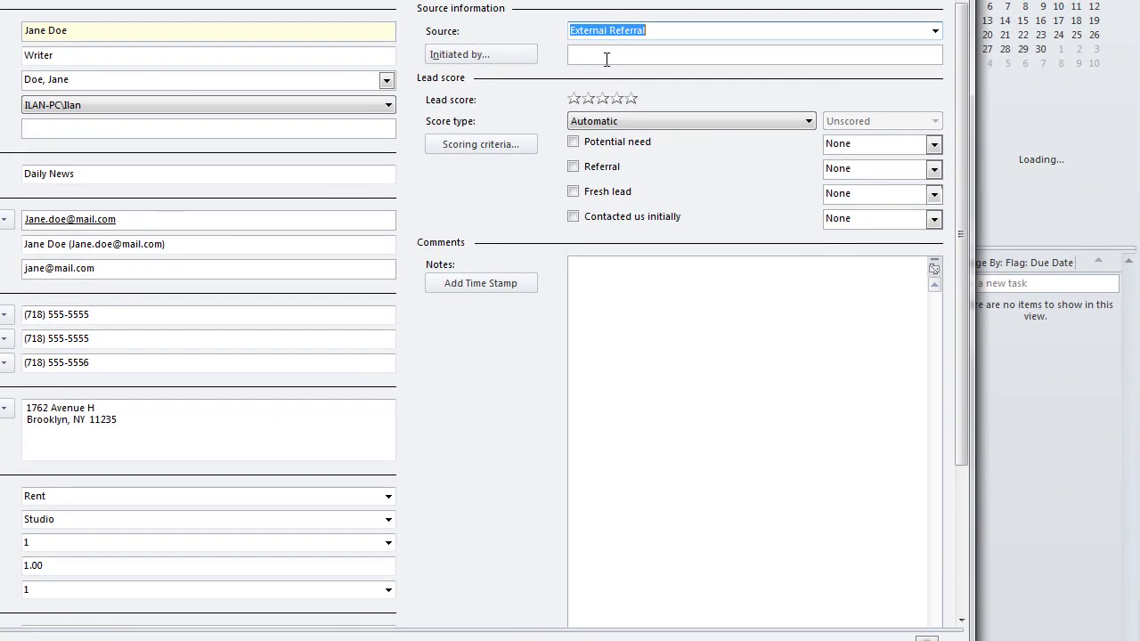
{"action": "left_click", "coordinate": [732, 157]}
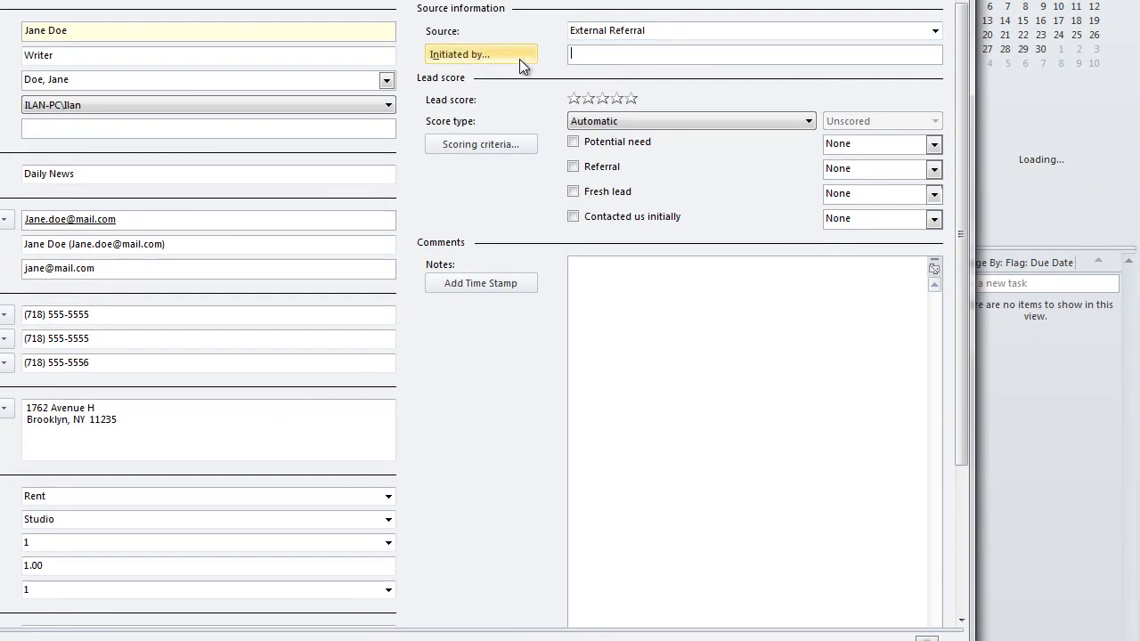
Step: Link the existing client contact as the lead's Initiated by record
{"action": "left_click", "coordinate": [501, 55]}
{"action": "left_click", "coordinate": [274, 96]}
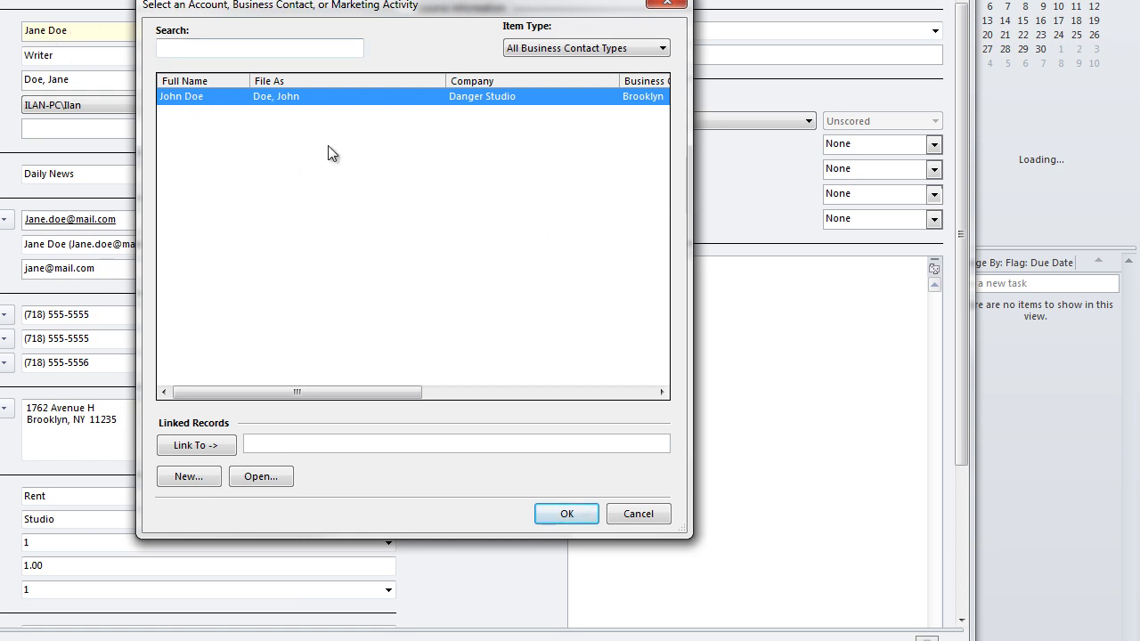
{"action": "left_click", "coordinate": [214, 448]}
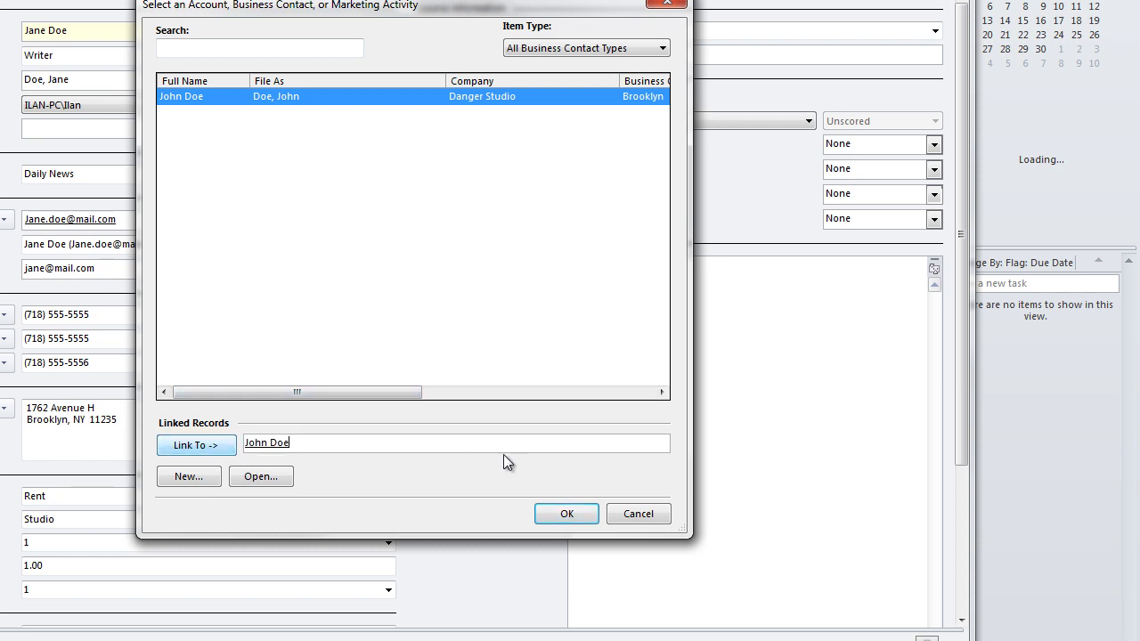
{"action": "left_click", "coordinate": [562, 513]}
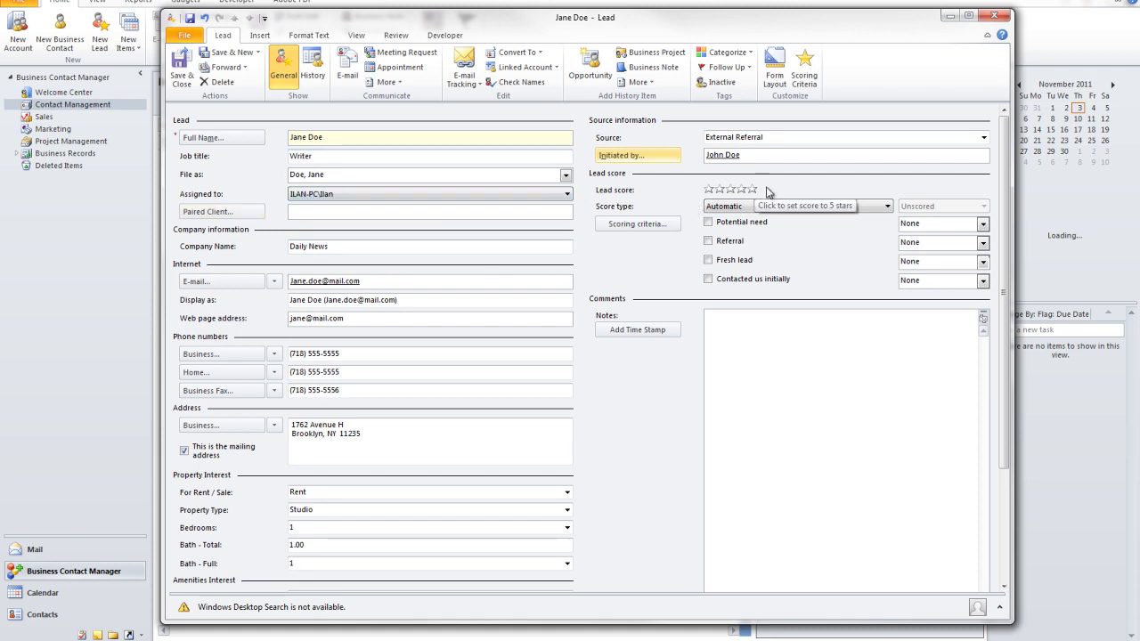
Step: Set the manual lead score to 4 stars, leaving the Potential need criterion unticked
{"action": "left_click", "coordinate": [710, 190]}
{"action": "left_click", "coordinate": [717, 191]}
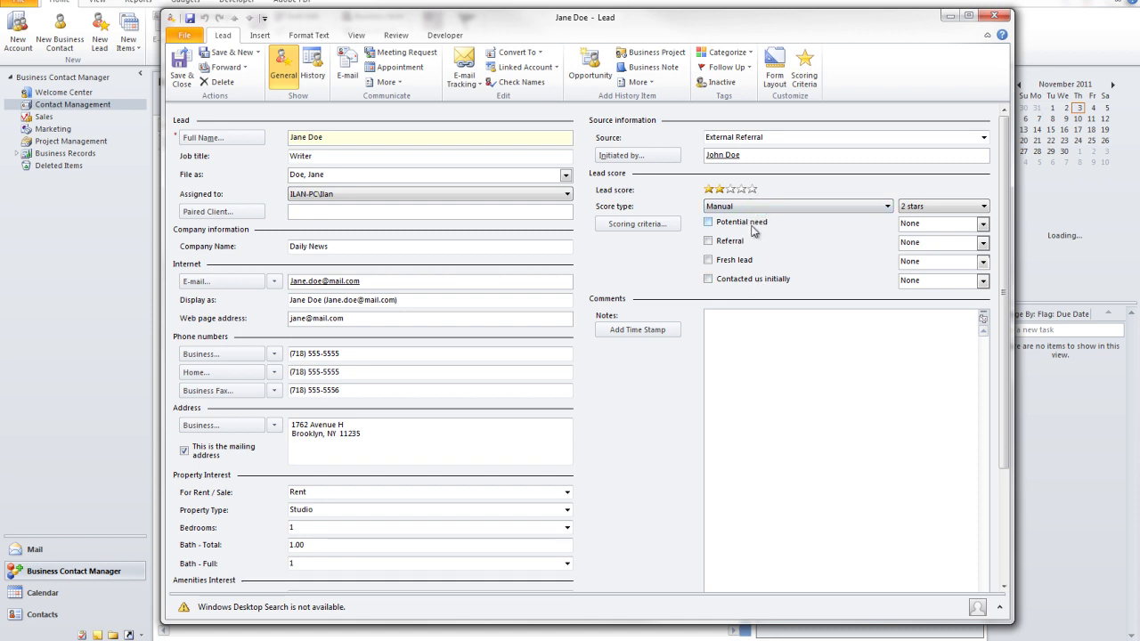
{"action": "left_click", "coordinate": [752, 189]}
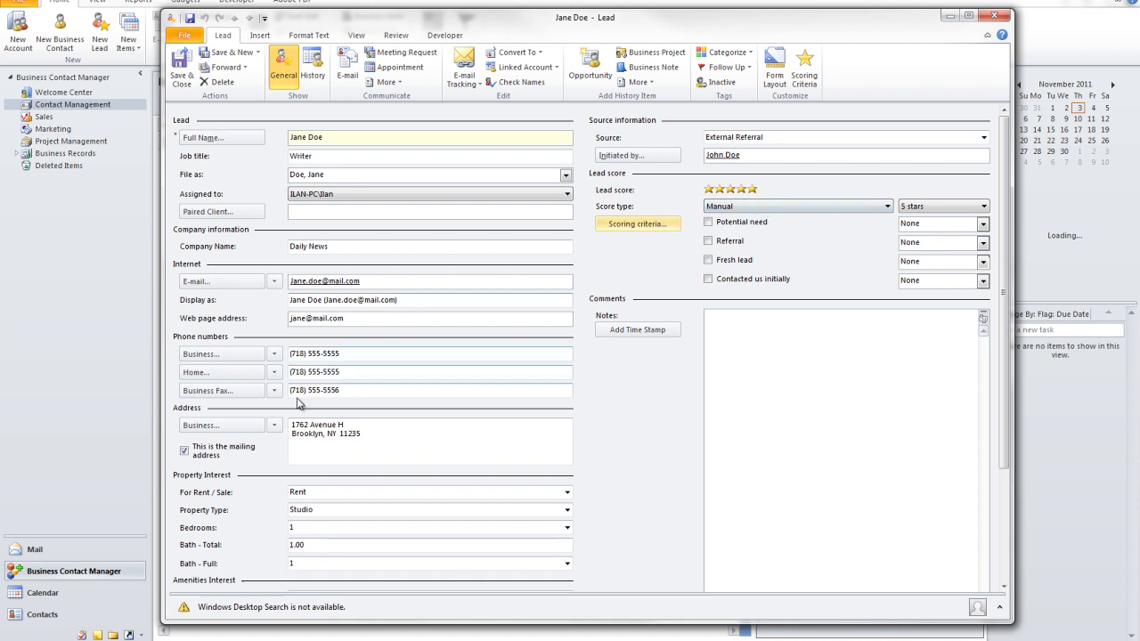
{"action": "left_click", "coordinate": [709, 191]}
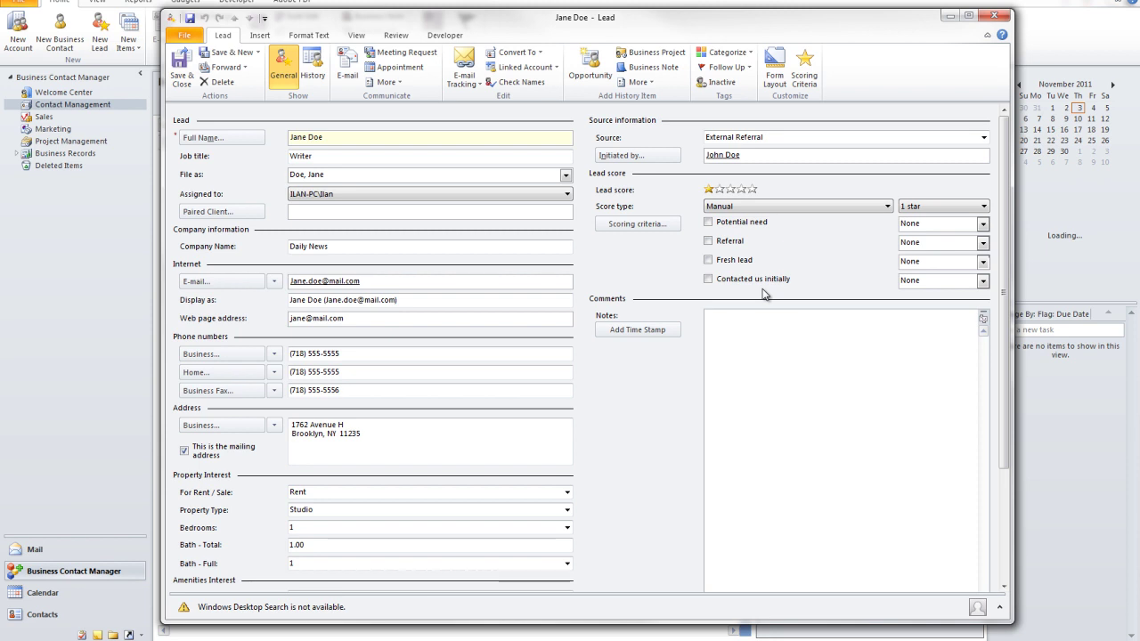
{"action": "left_click", "coordinate": [741, 189]}
{"action": "left_click", "coordinate": [708, 222]}
{"action": "left_click", "coordinate": [713, 223]}
Step: Tick Referral with date 11/1/2011 and Fresh lead with date November 3
{"action": "left_click", "coordinate": [709, 242]}
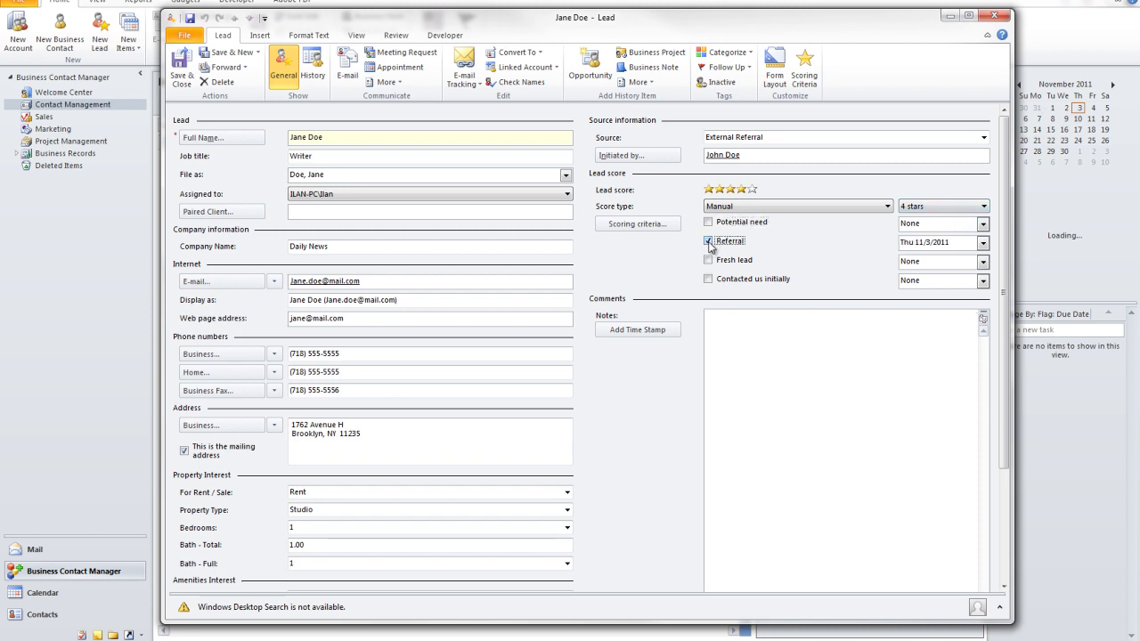
{"action": "left_click", "coordinate": [983, 243]}
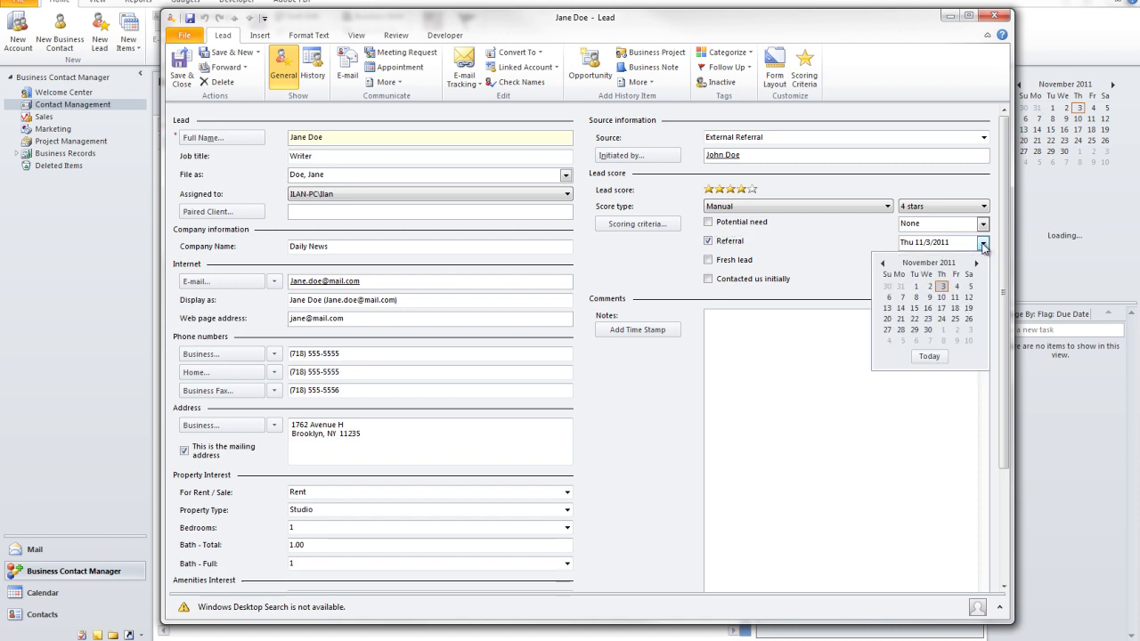
{"action": "left_click", "coordinate": [916, 286]}
{"action": "left_click", "coordinate": [708, 260]}
{"action": "left_click", "coordinate": [983, 262]}
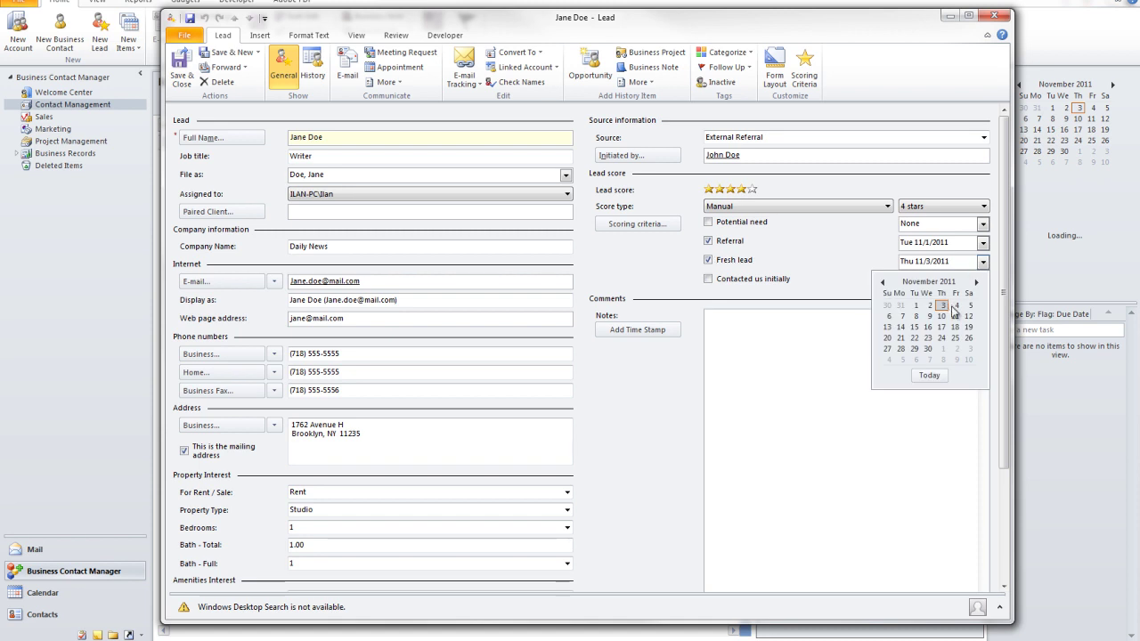
{"action": "left_click", "coordinate": [940, 306]}
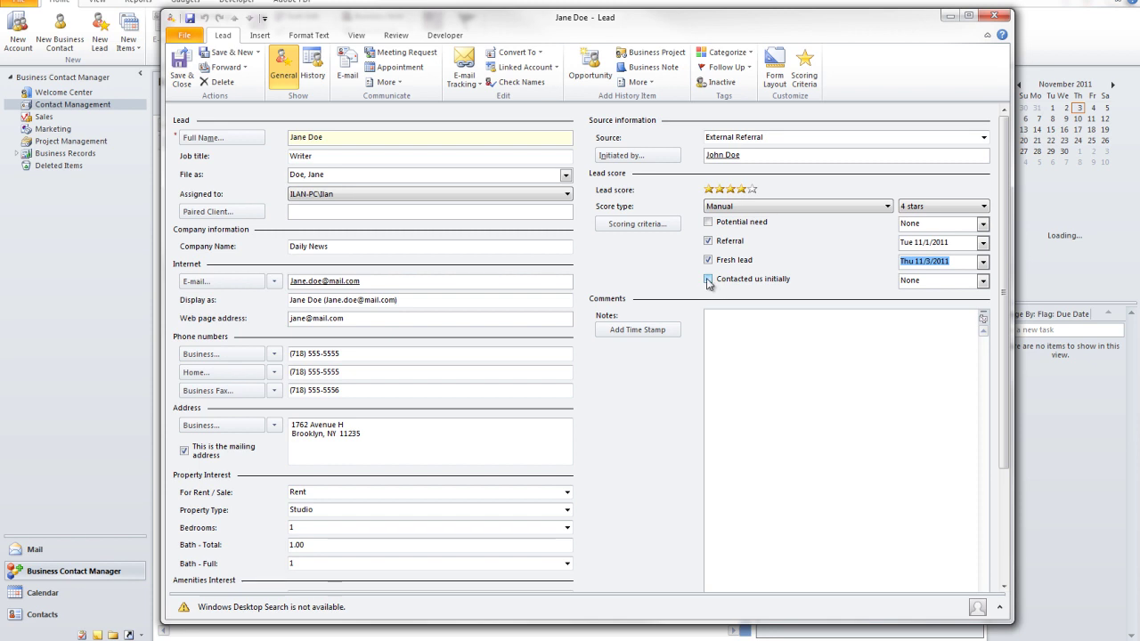
Step: Tick Contacted us initially (November 3) and Potential need (11/30/2011), then time-stamp the notes
{"action": "left_click", "coordinate": [708, 279]}
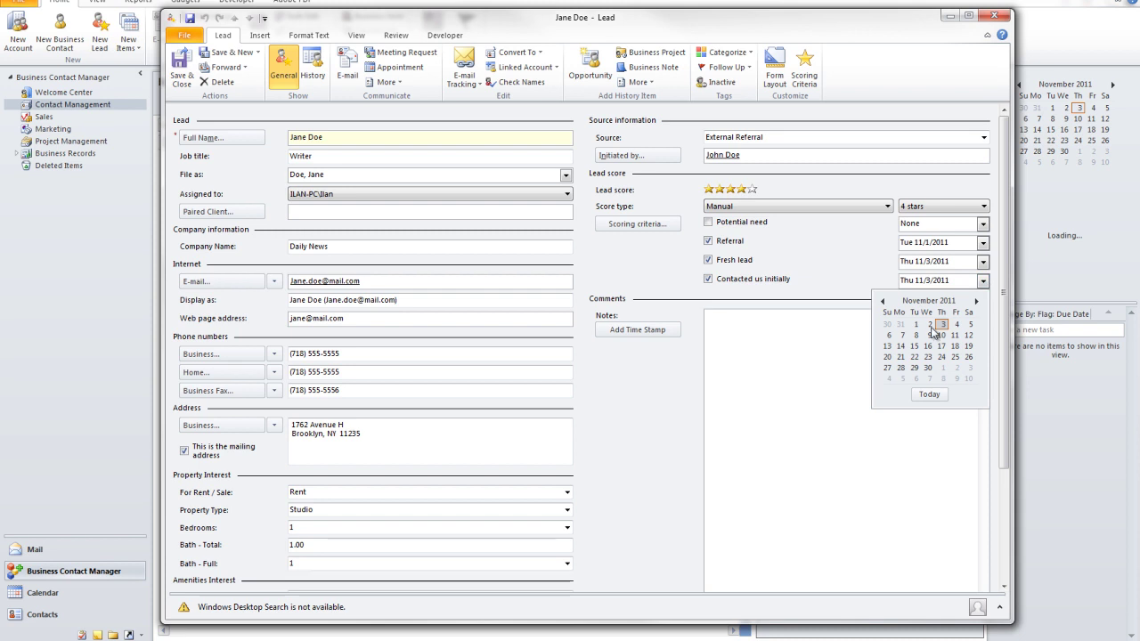
{"action": "left_click", "coordinate": [941, 324]}
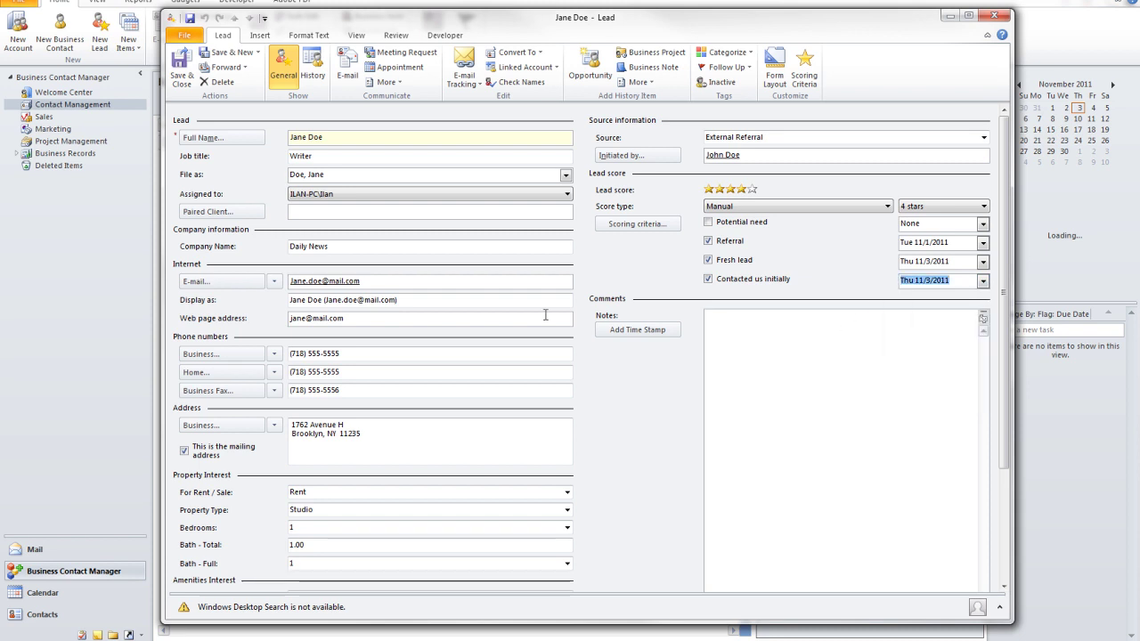
{"action": "left_click", "coordinate": [709, 222]}
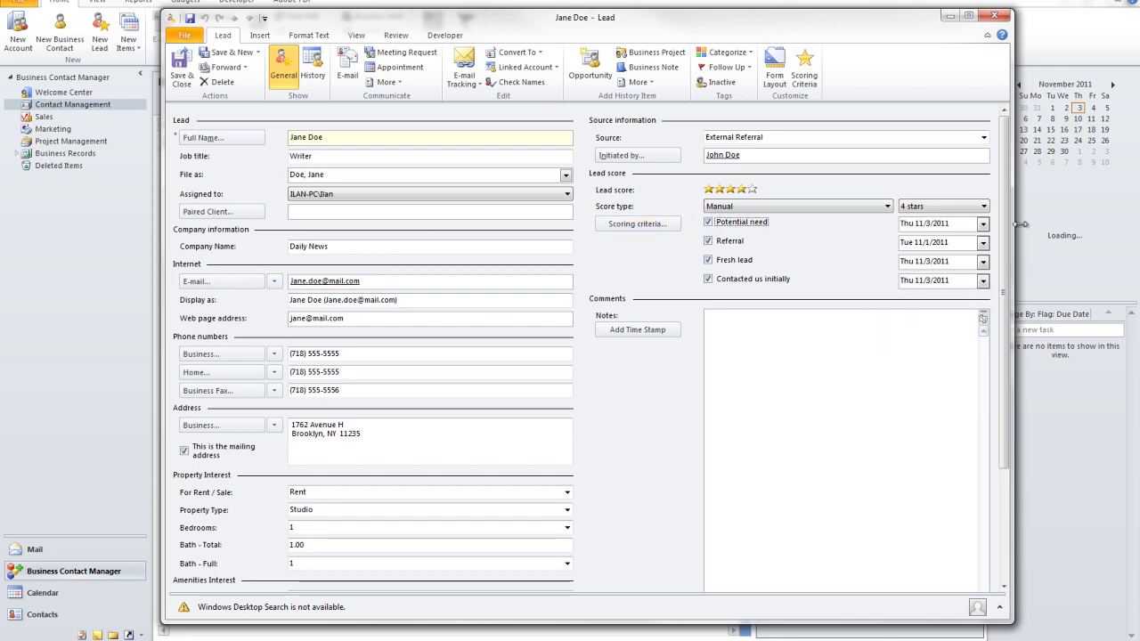
{"action": "left_click", "coordinate": [981, 224]}
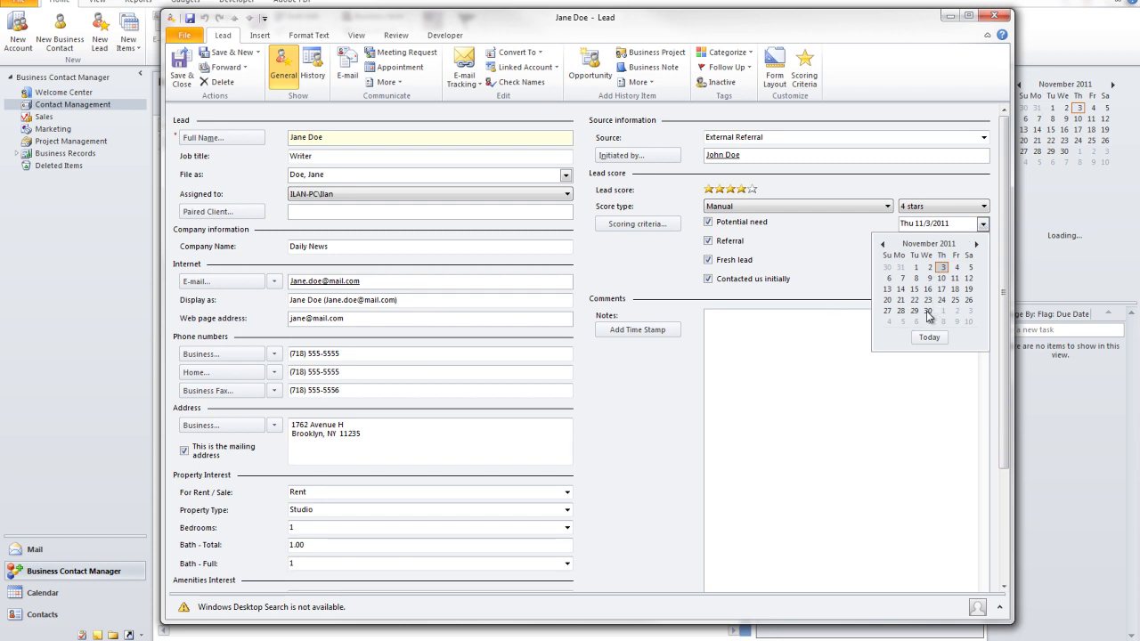
{"action": "left_click", "coordinate": [928, 311]}
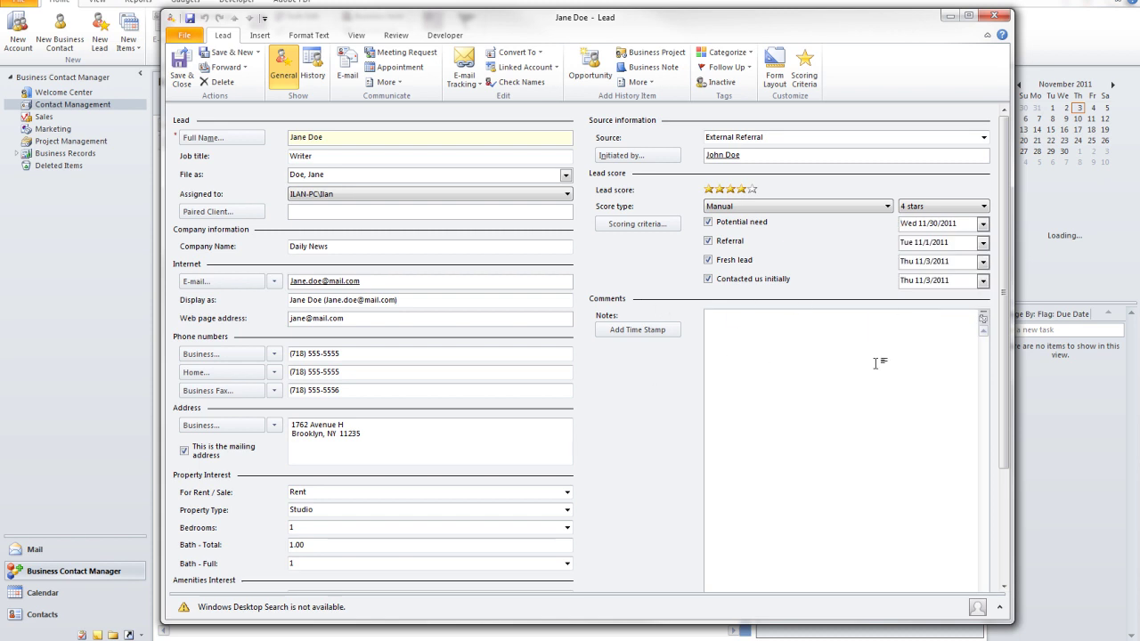
{"action": "left_click", "coordinate": [886, 343]}
{"action": "left_click", "coordinate": [636, 181]}
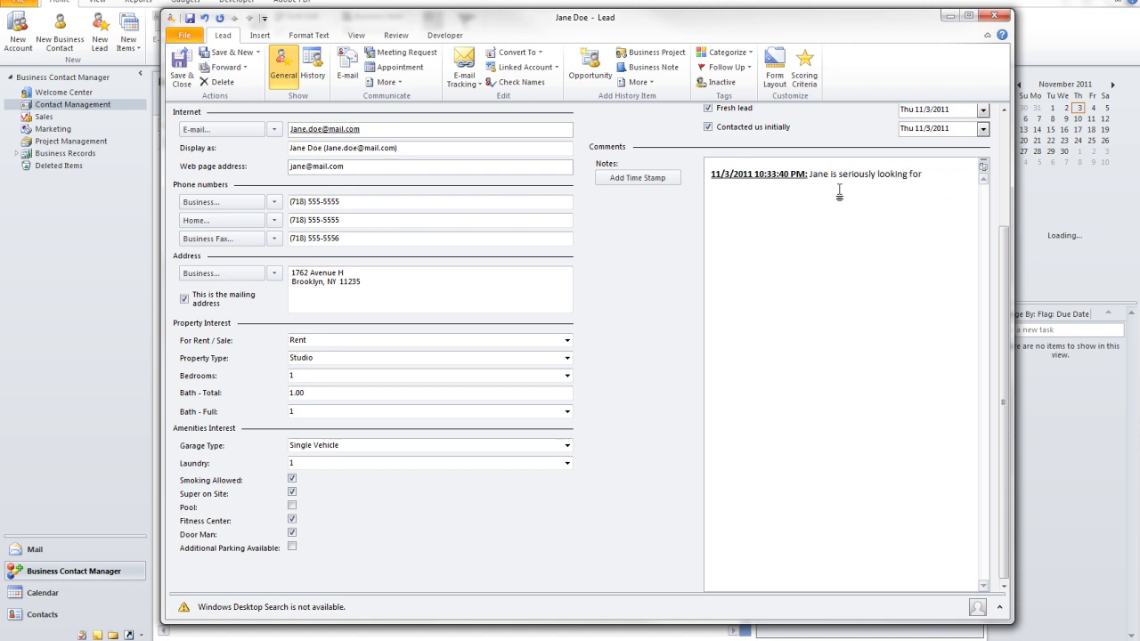
Step: Note that the lead is seriously looking for an apartment, then save and close the lead
{"action": "type", "text": "Jane is seriously looking for an apartment, please contact back soon."}
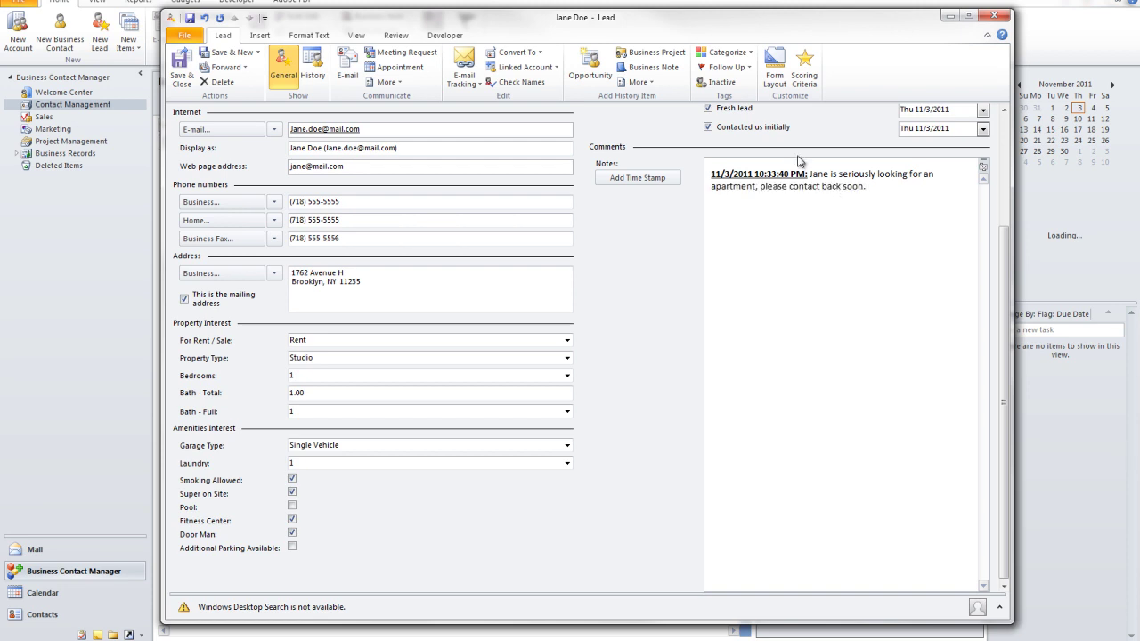
{"action": "left_click", "coordinate": [181, 69]}
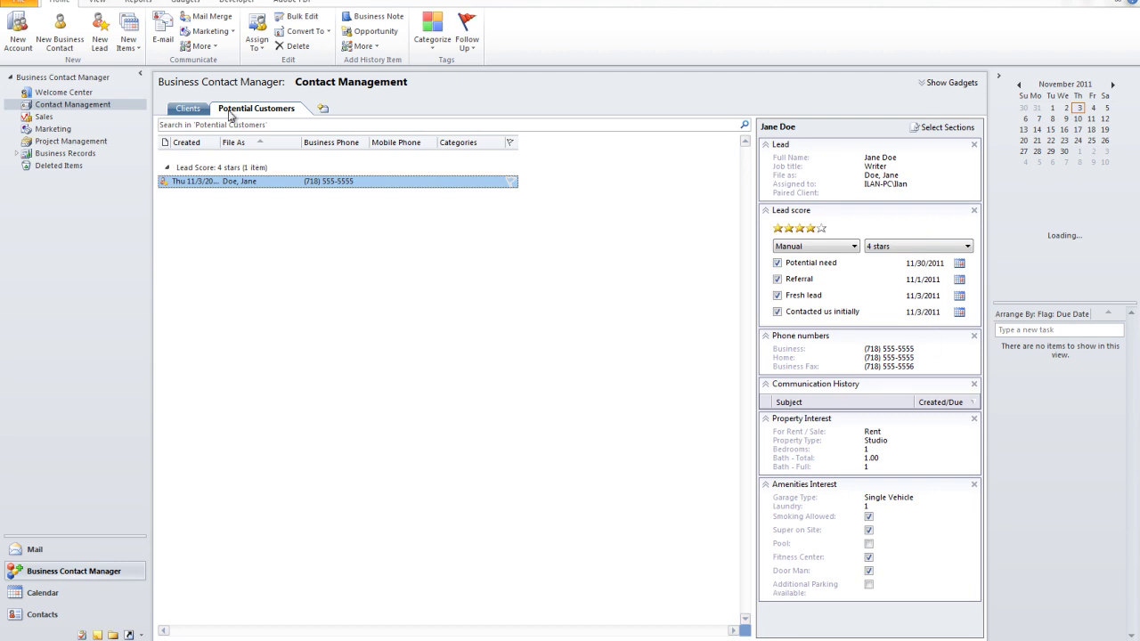
Step: Open the lead, set the existing client as its Paired Client, and save it
{"action": "left_click", "coordinate": [187, 109]}
{"action": "left_click", "coordinate": [262, 109]}
{"action": "double_click", "coordinate": [239, 181]}
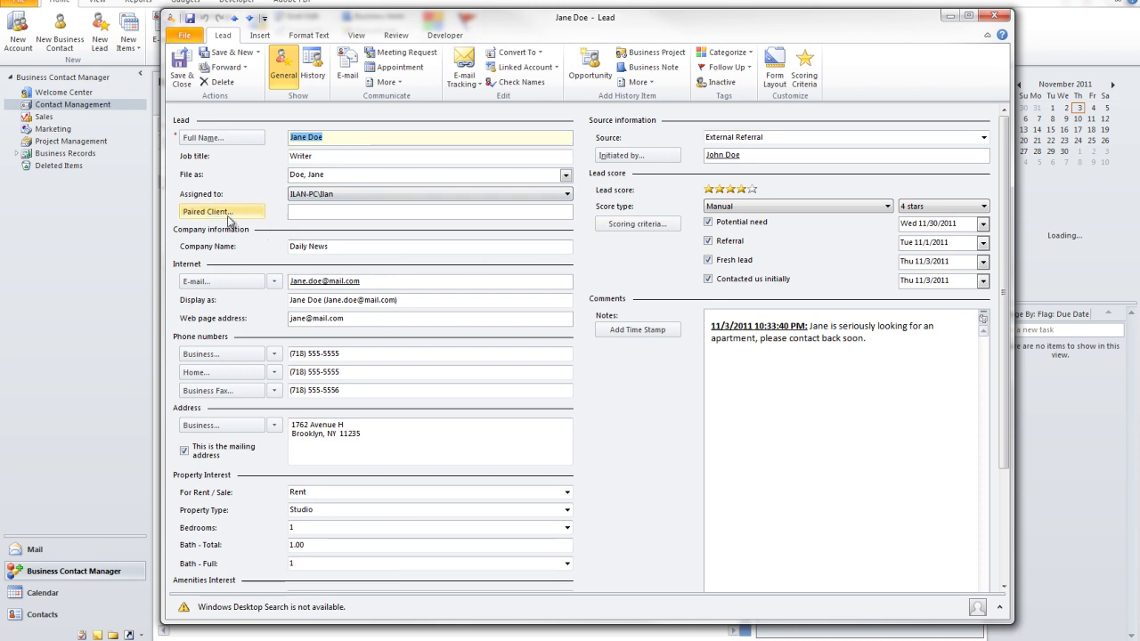
{"action": "left_click", "coordinate": [208, 214]}
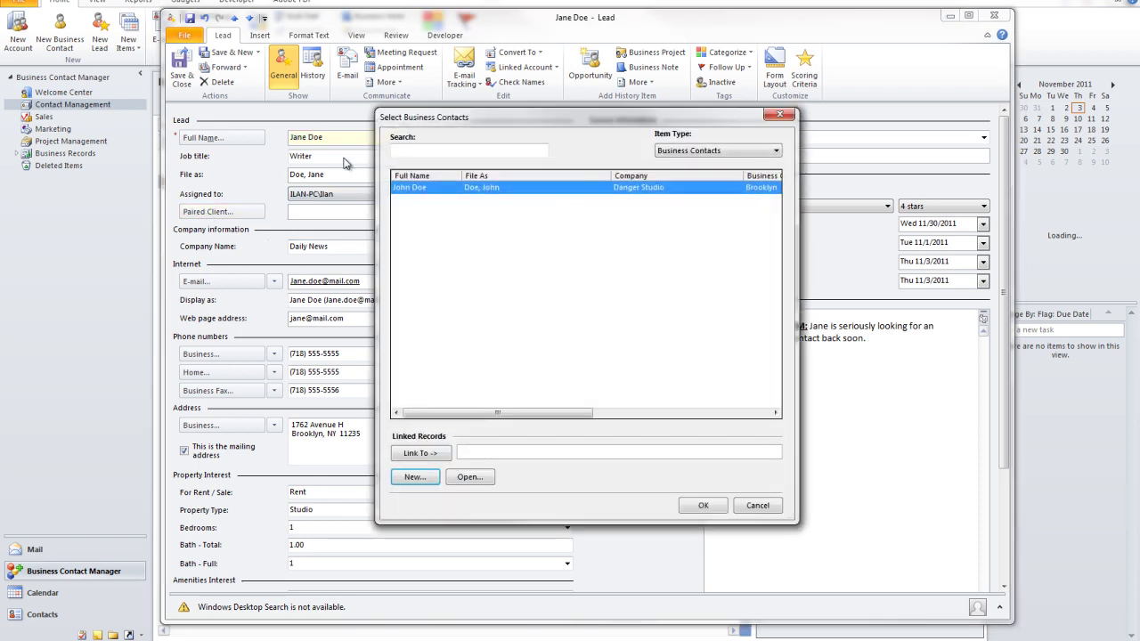
{"action": "double_click", "coordinate": [400, 188]}
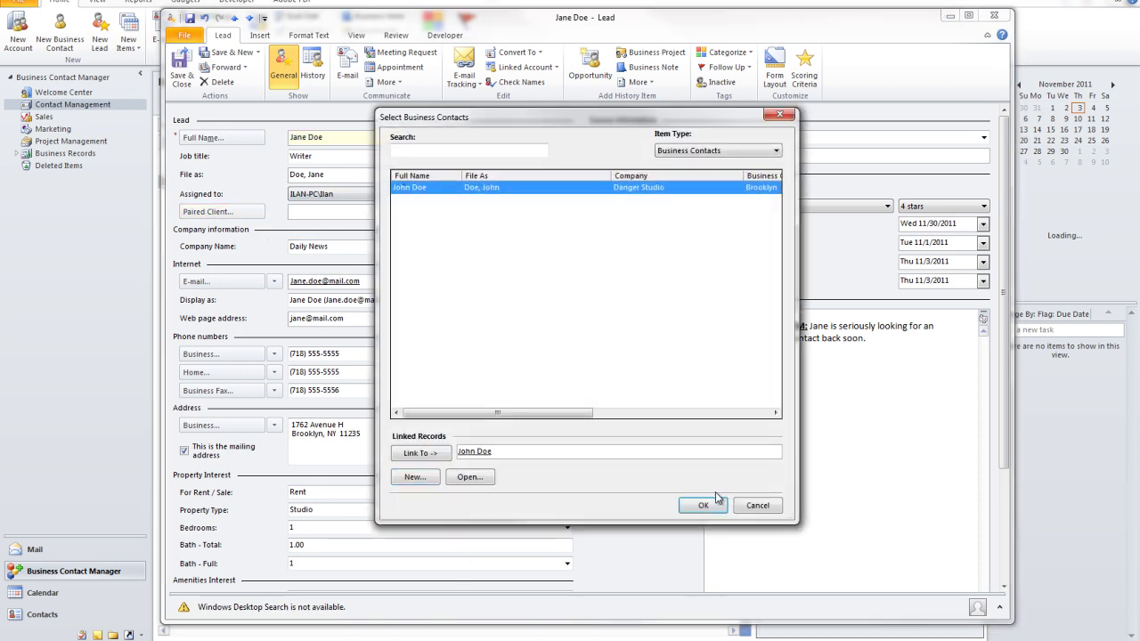
{"action": "left_click", "coordinate": [712, 505]}
{"action": "left_click", "coordinate": [181, 72]}
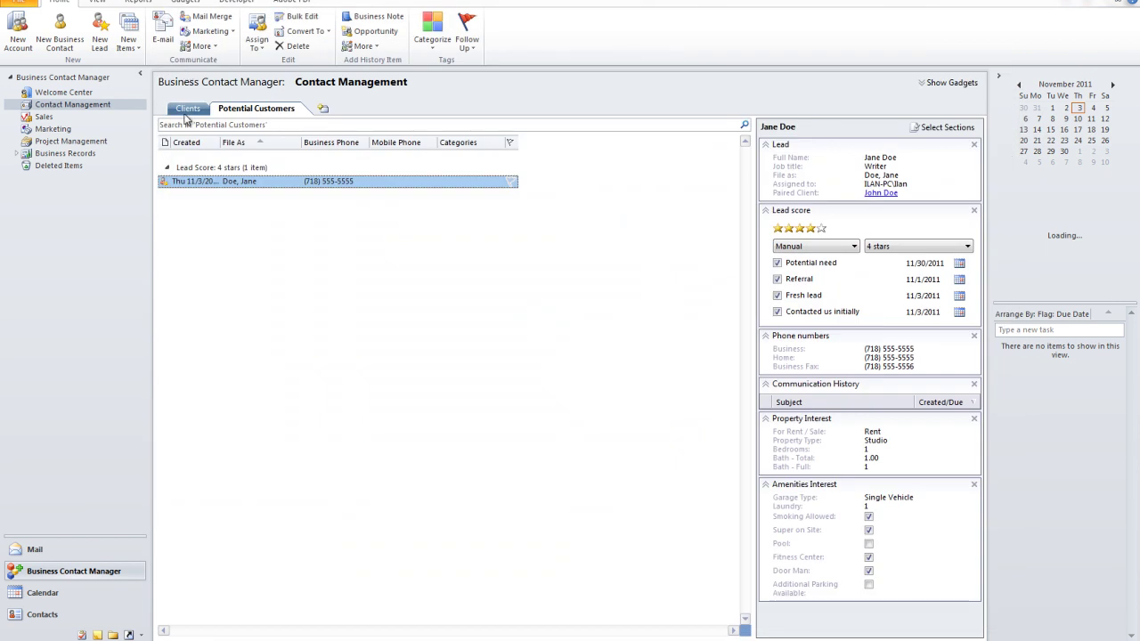
{"action": "left_click", "coordinate": [187, 107]}
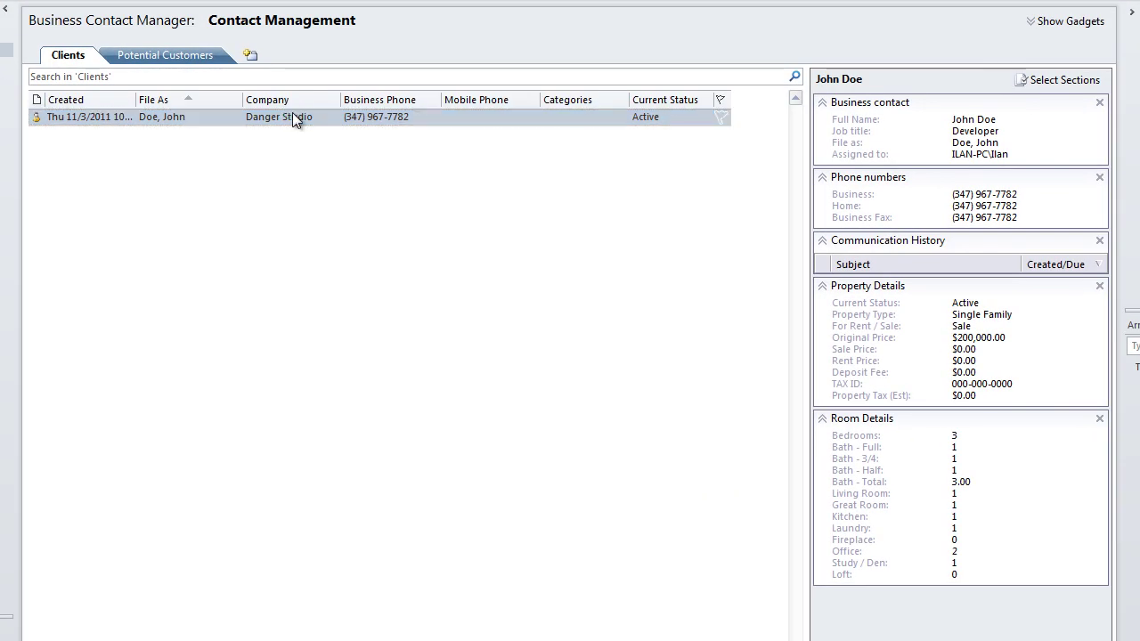
Step: Set the client record's Sale Date to Thu 11/3/2011 and save it
{"action": "double_click", "coordinate": [293, 118]}
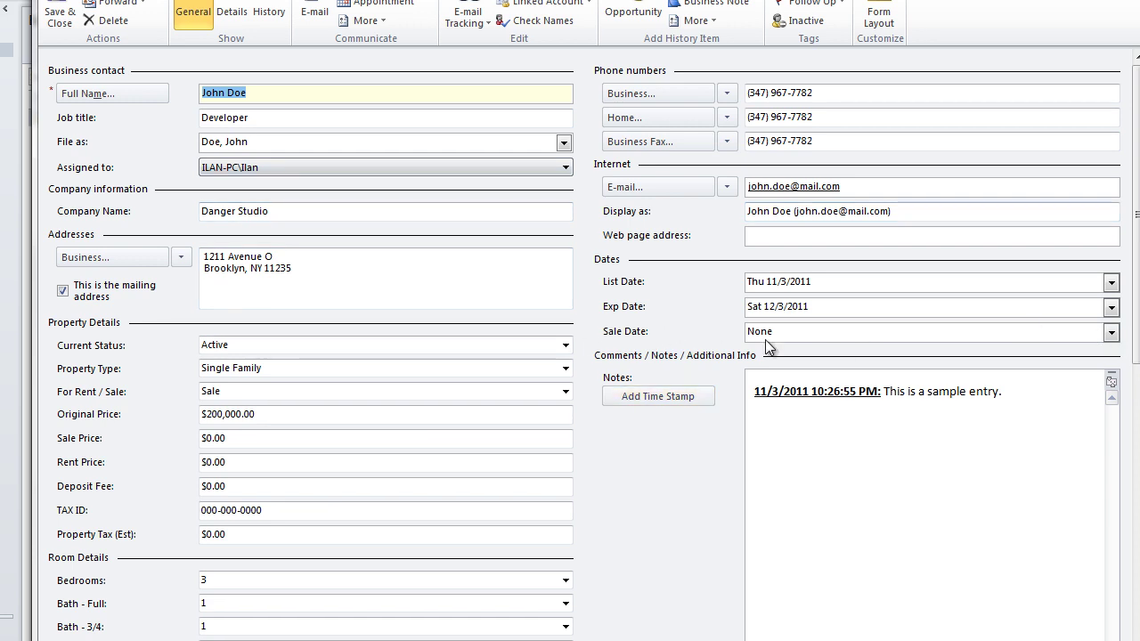
{"action": "left_click", "coordinate": [1111, 331]}
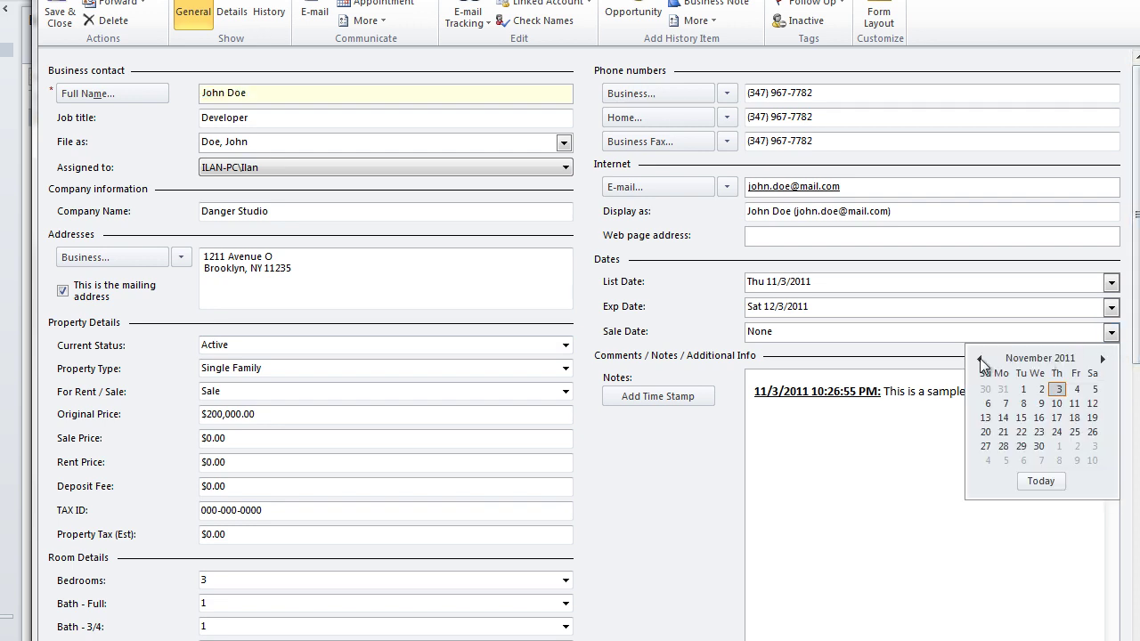
{"action": "left_click", "coordinate": [1060, 391]}
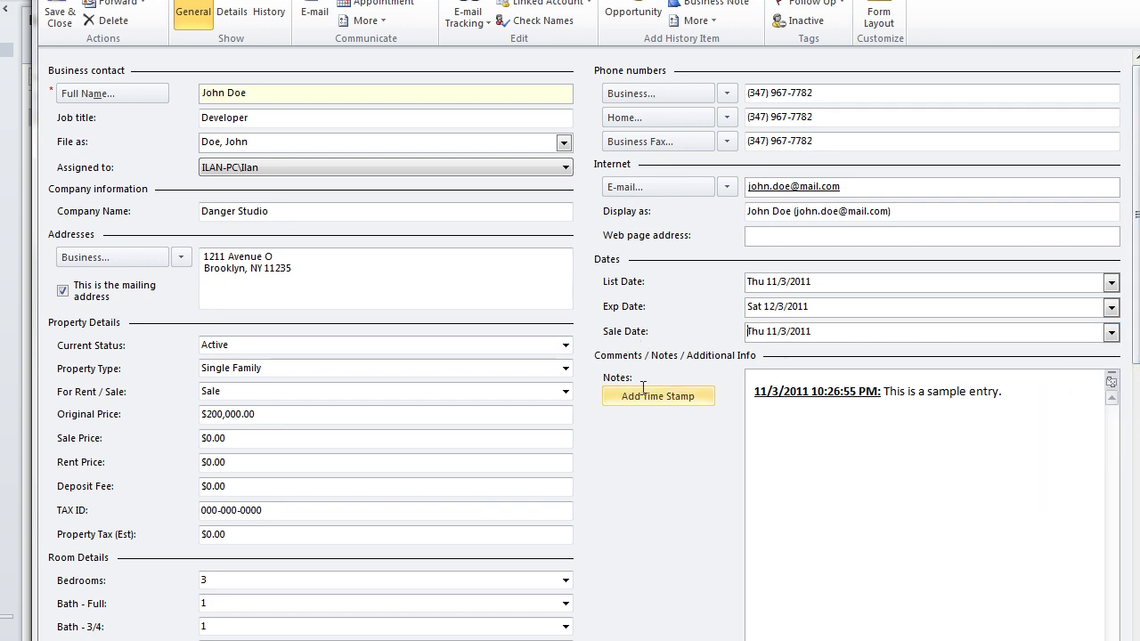
{"action": "left_click", "coordinate": [53, 21]}
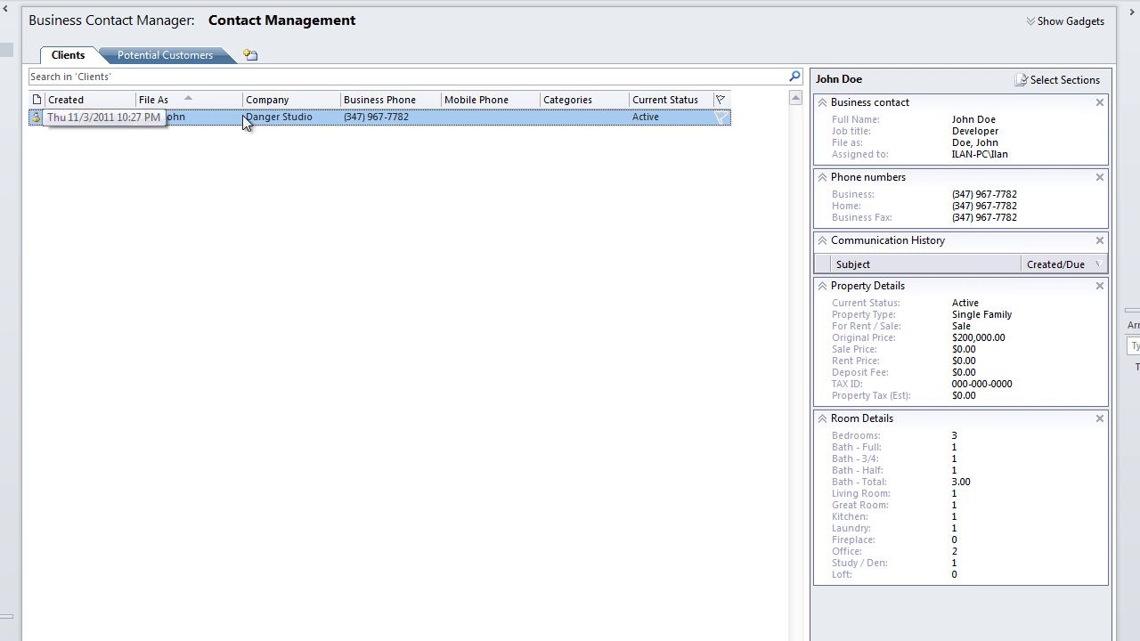
Step: Open the lead from Potential Customers and create an appointment titled 'Call'
{"action": "left_click", "coordinate": [162, 51]}
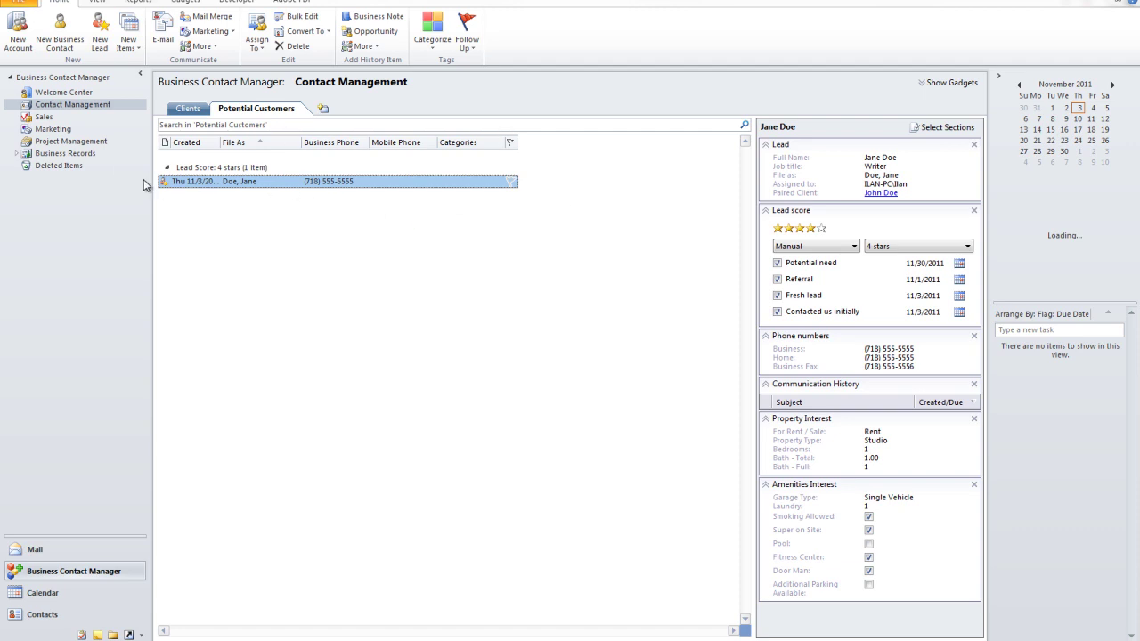
{"action": "double_click", "coordinate": [260, 181]}
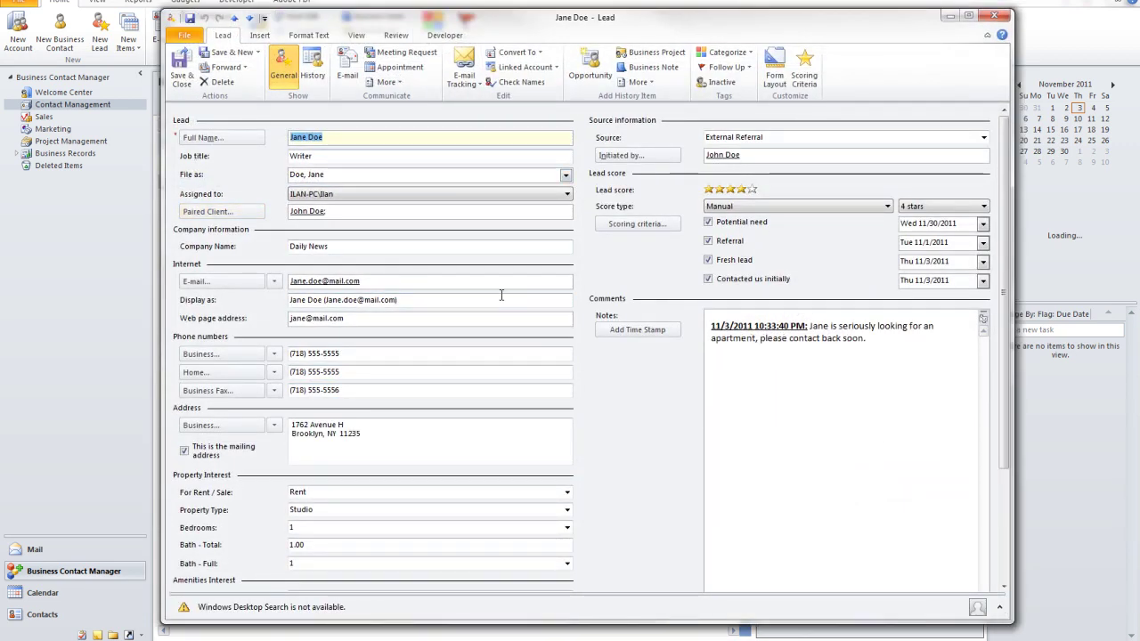
{"action": "left_click", "coordinate": [398, 69]}
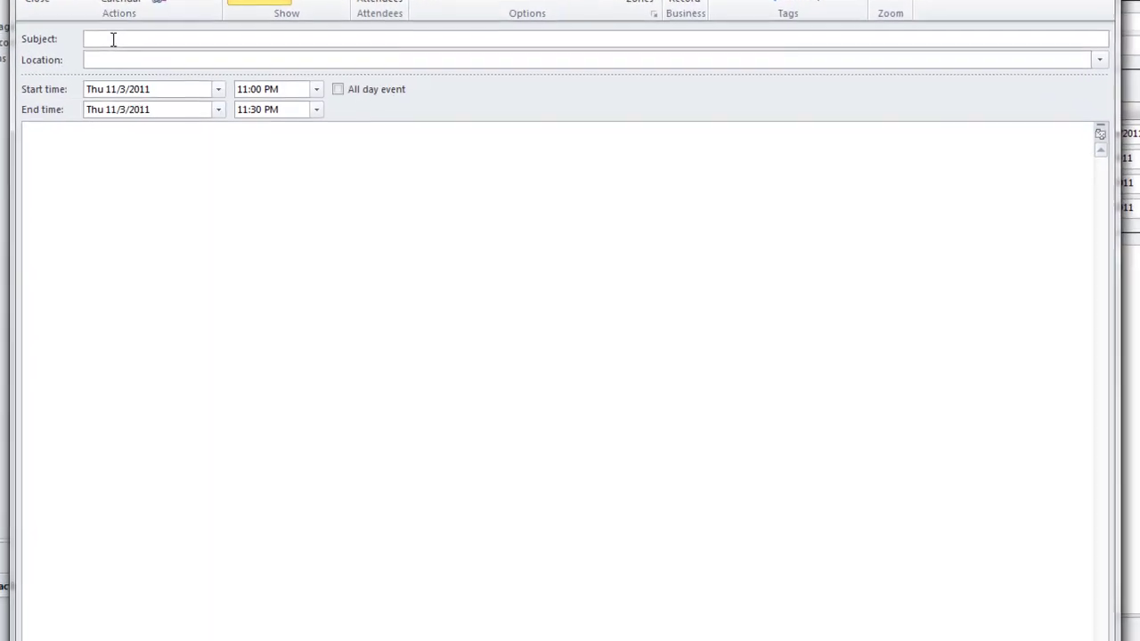
{"action": "type", "text": "Call Jane, Reminder about John's apartment"}
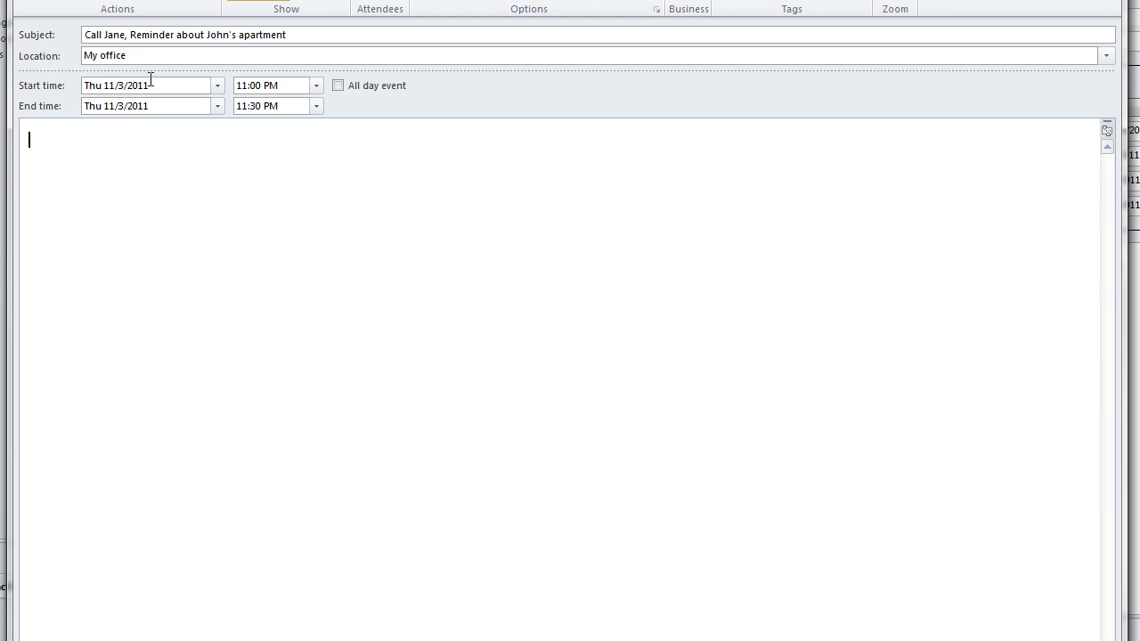
Step: Move the call to Friday 11/4/2011 starting 11:00 AM and save it
{"action": "left_click", "coordinate": [217, 85]}
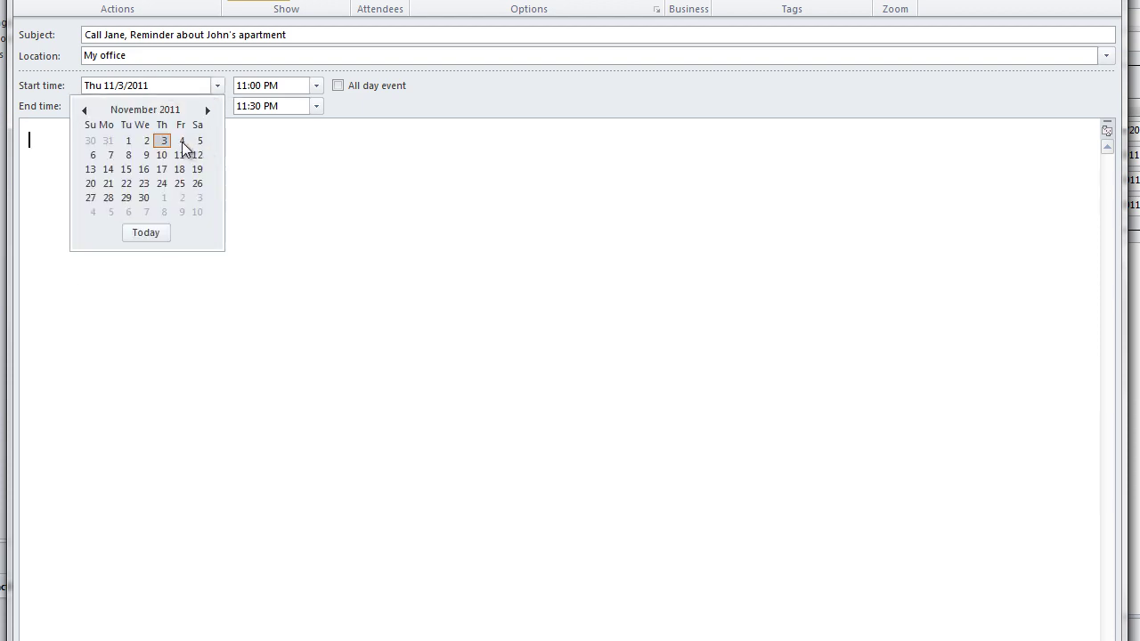
{"action": "left_click", "coordinate": [182, 141]}
{"action": "left_click", "coordinate": [316, 85]}
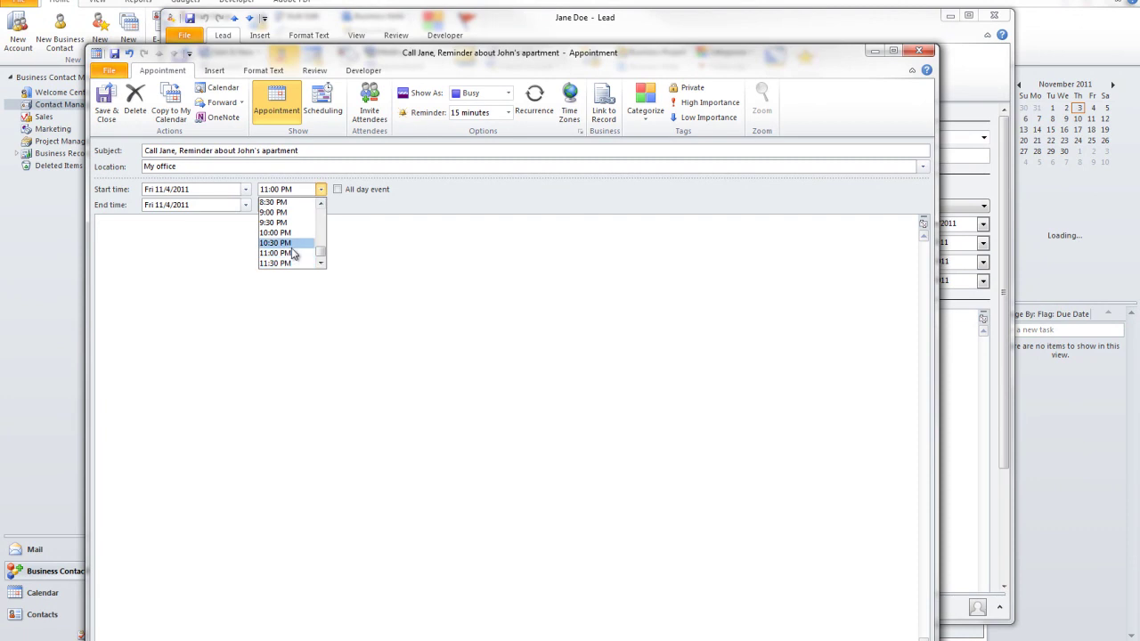
{"action": "mouse_move", "coordinate": [321, 252]}
{"action": "left_mouse_down"}
{"action": "mouse_move", "coordinate": [322, 225]}
{"action": "mouse_move", "coordinate": [325, 236]}
{"action": "left_mouse_up"}
{"action": "left_click", "coordinate": [290, 213]}
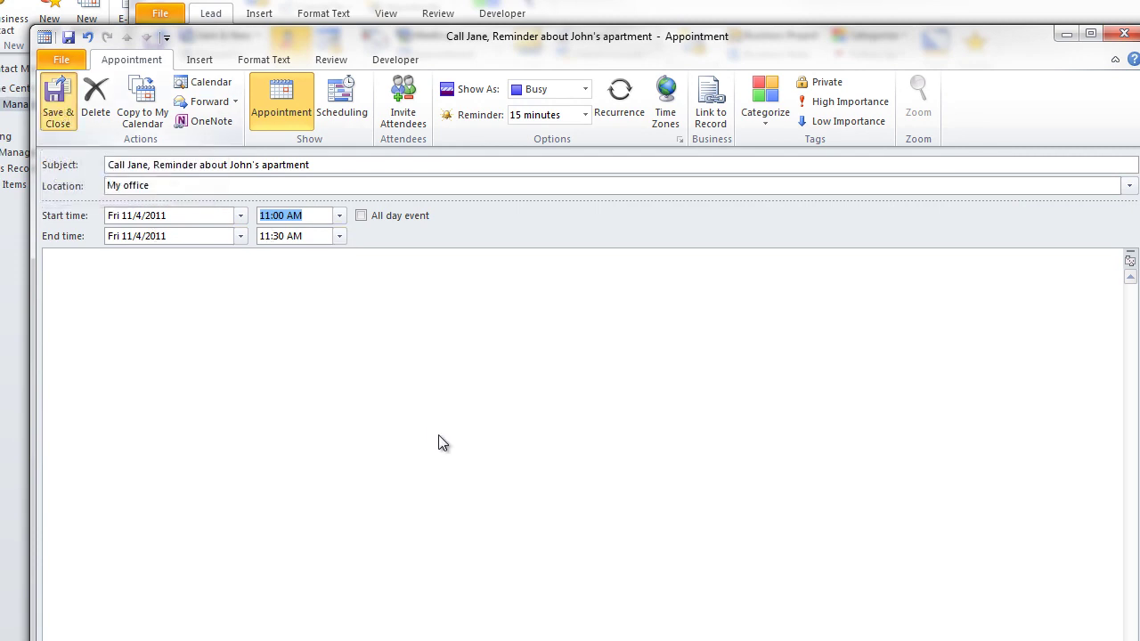
{"action": "key", "text": "alt+s"}
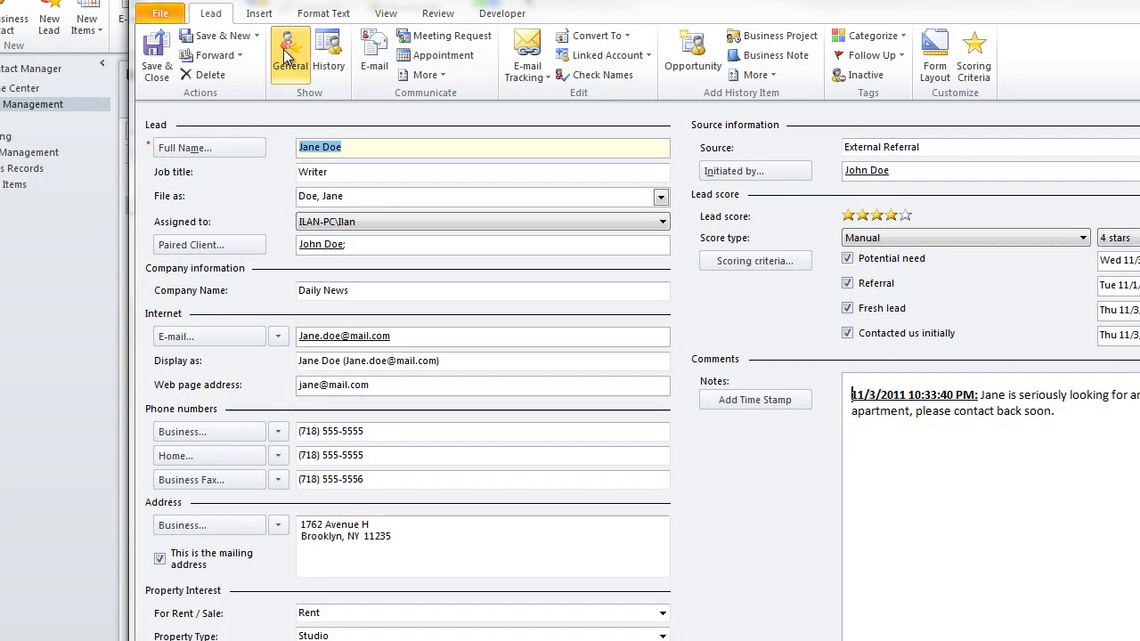
Step: Save the lead and check the 11:00 call reminder on November 4, 2011 in the calendar
{"action": "left_click", "coordinate": [157, 55]}
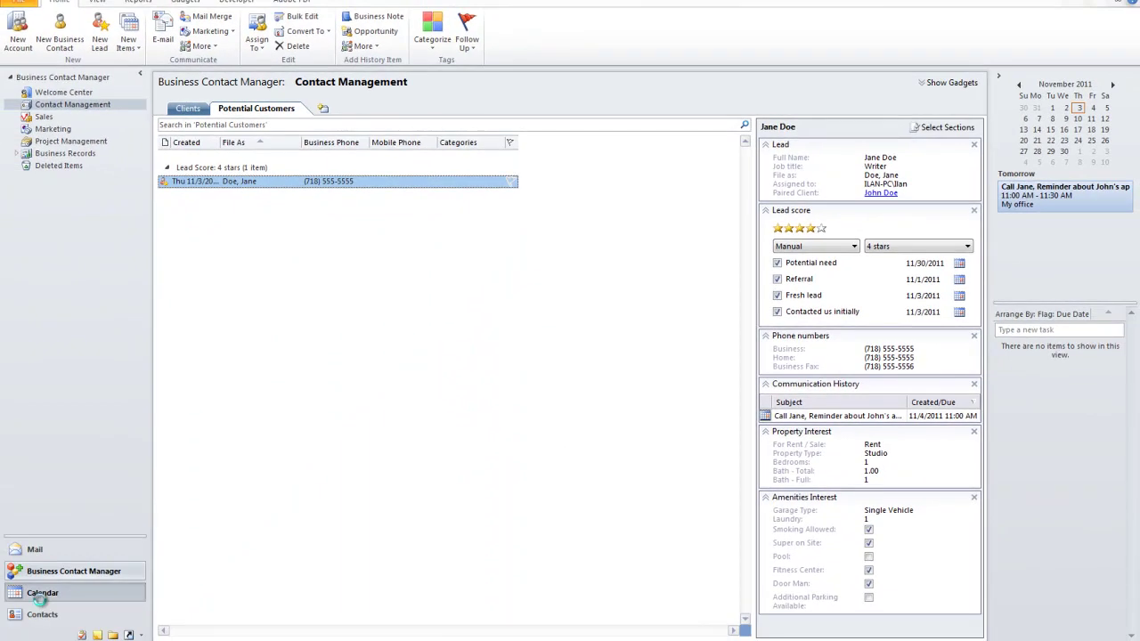
{"action": "left_click", "coordinate": [42, 594]}
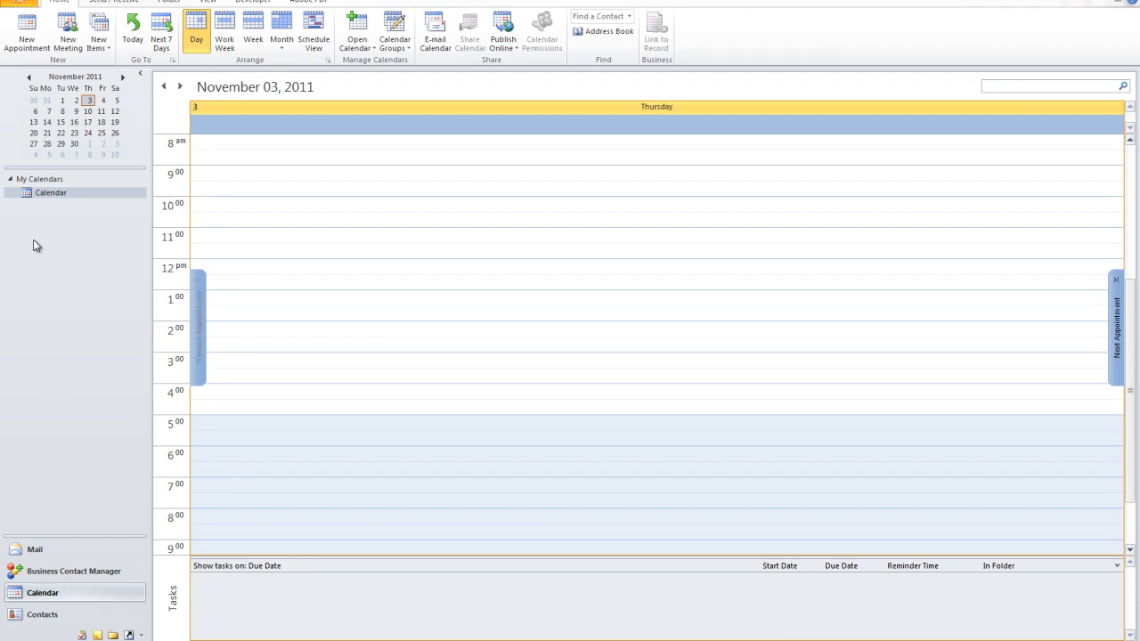
{"action": "left_click", "coordinate": [39, 195]}
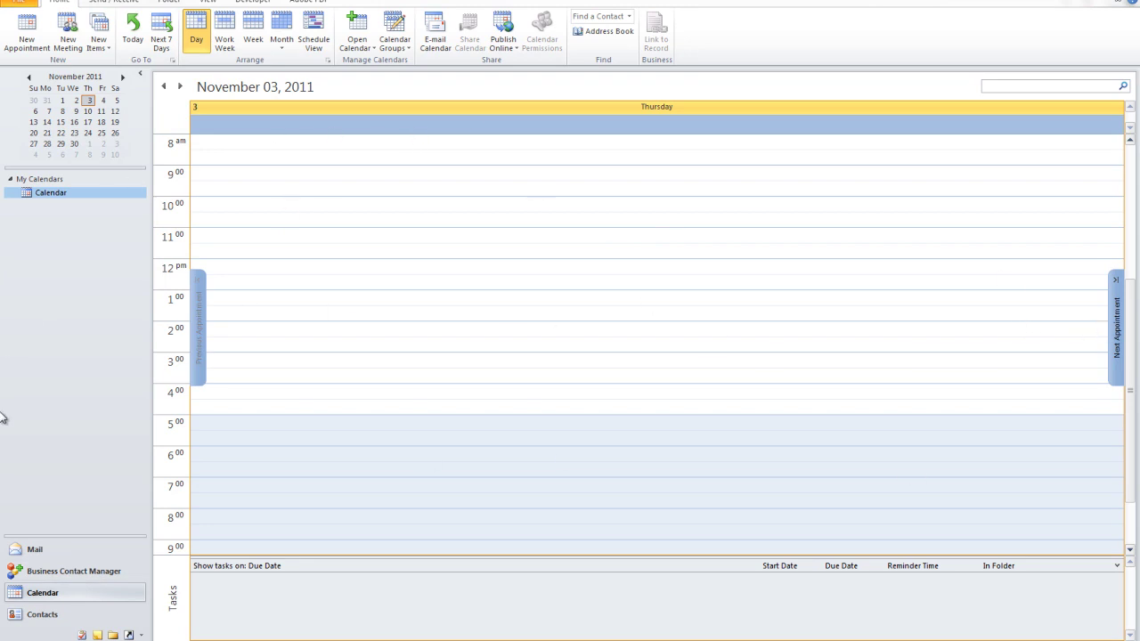
{"action": "left_click", "coordinate": [1117, 283]}
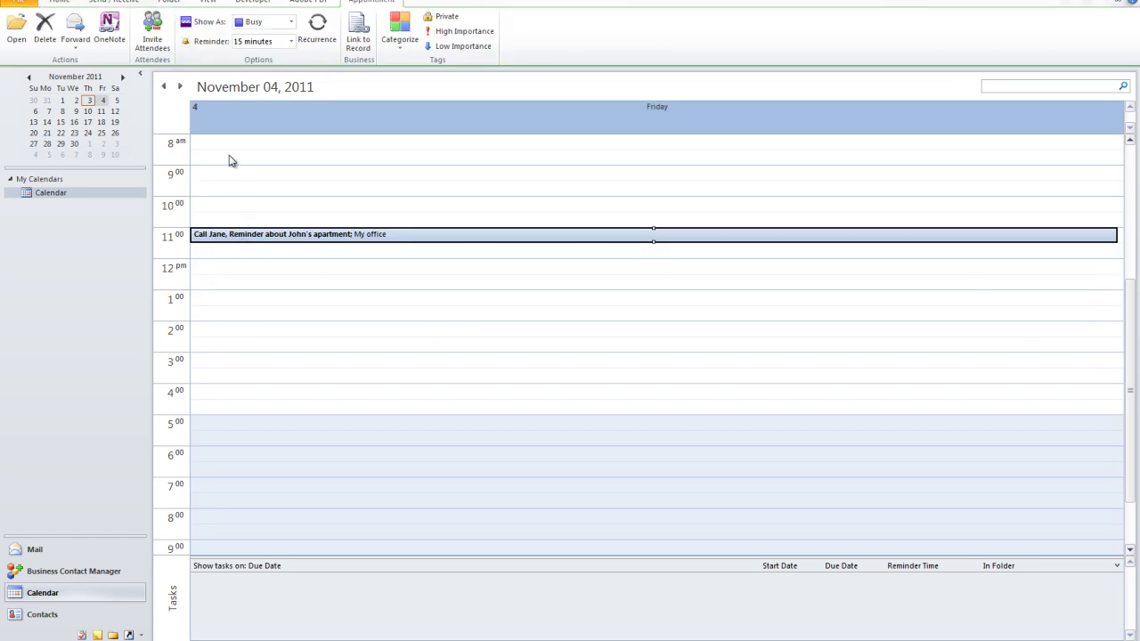
{"action": "double_click", "coordinate": [302, 242]}
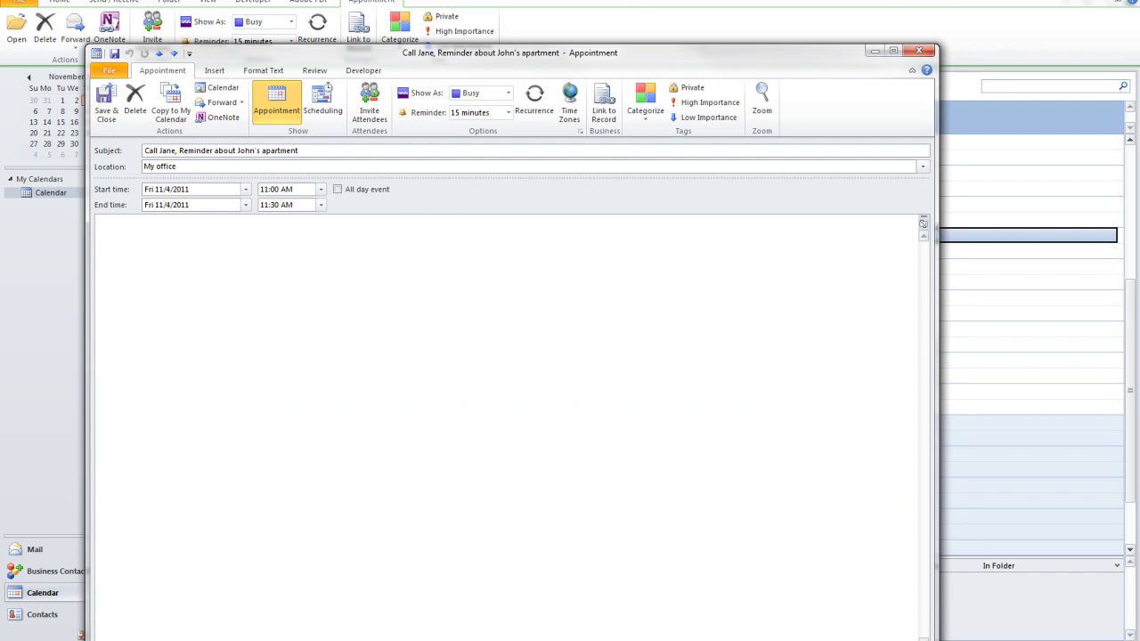
{"action": "left_click", "coordinate": [107, 107]}
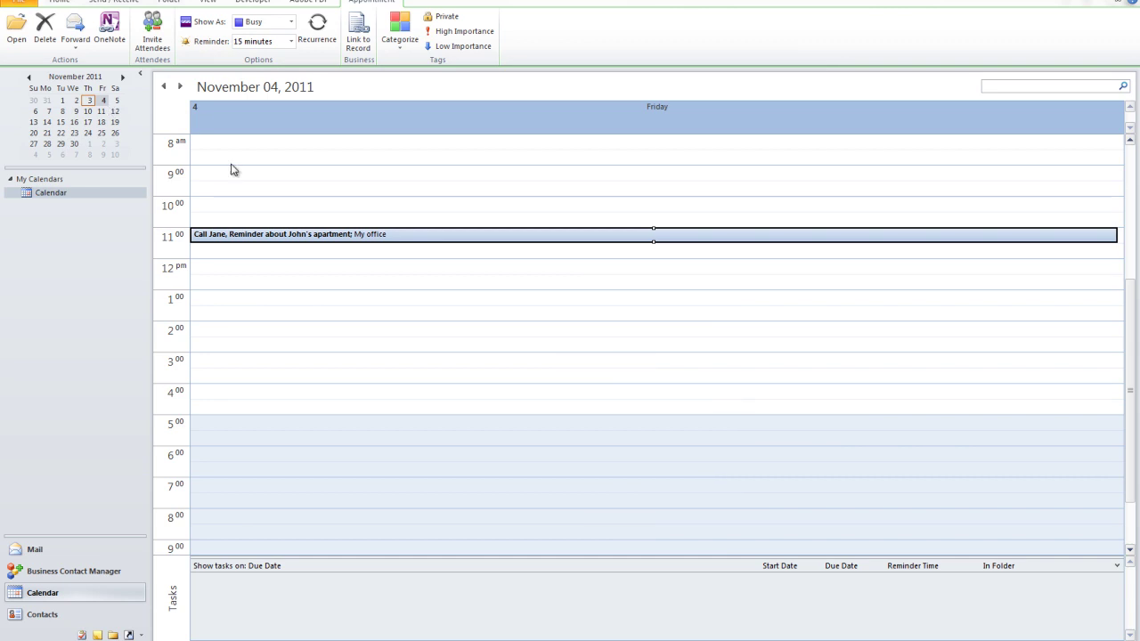
Step: Delete the 11:00 call reminder from the Friday, November 4 day view
{"action": "left_click", "coordinate": [229, 235]}
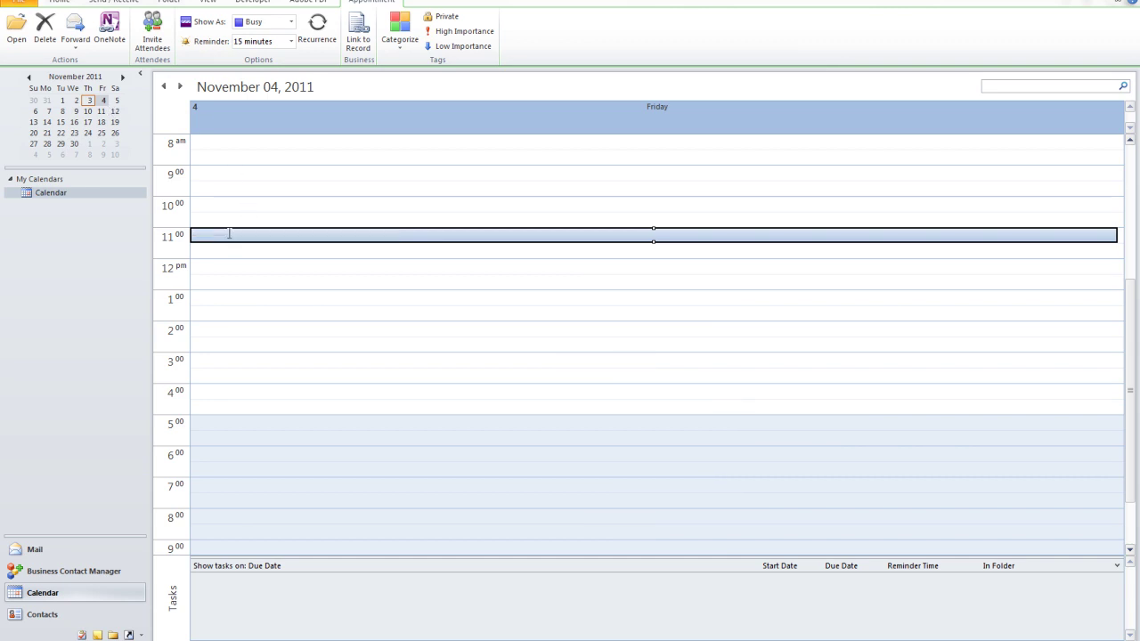
{"action": "left_click", "coordinate": [216, 253]}
{"action": "left_click", "coordinate": [219, 236]}
{"action": "key", "text": "Delete"}
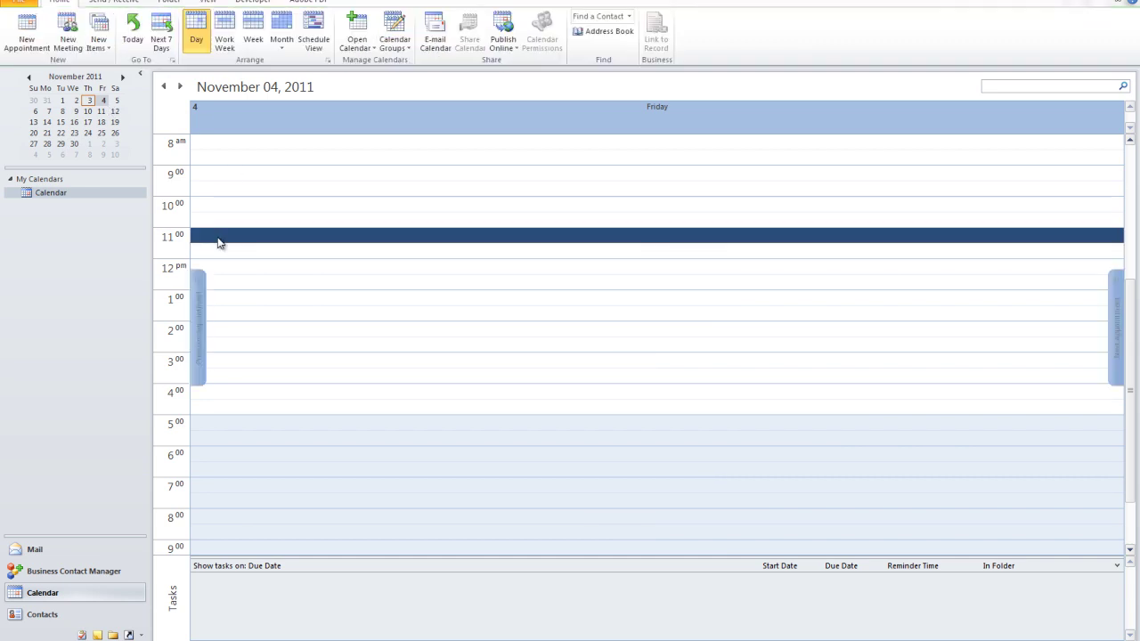
{"action": "left_click", "coordinate": [237, 282]}
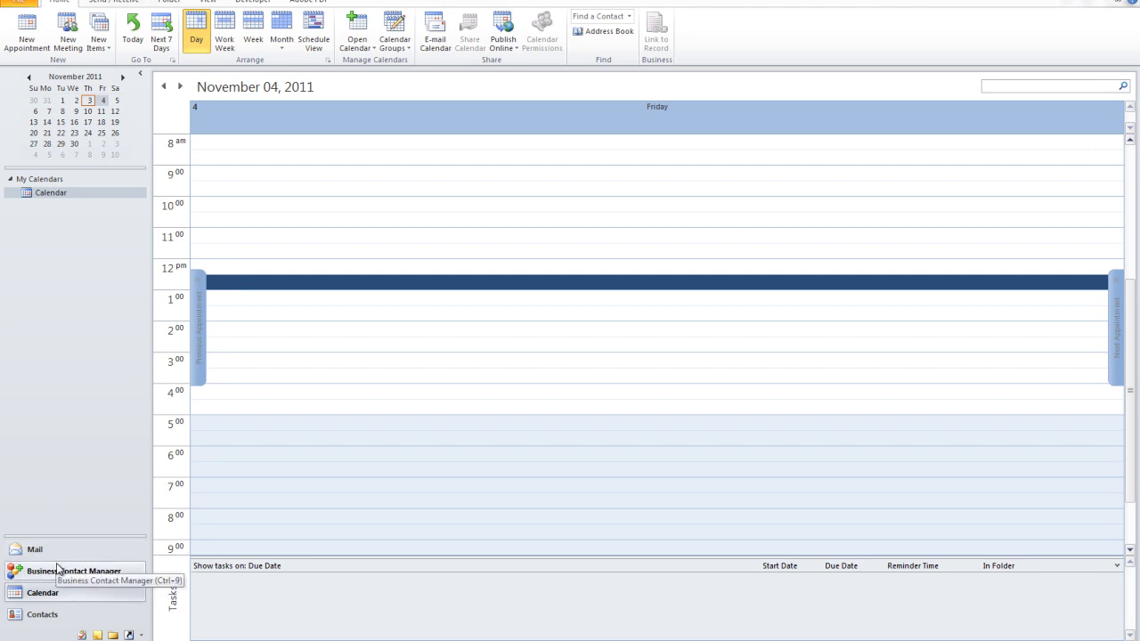
Step: Run the Quick Business Contacts List report from the Clients list and bring up its Filter settings
{"action": "left_click", "coordinate": [57, 567]}
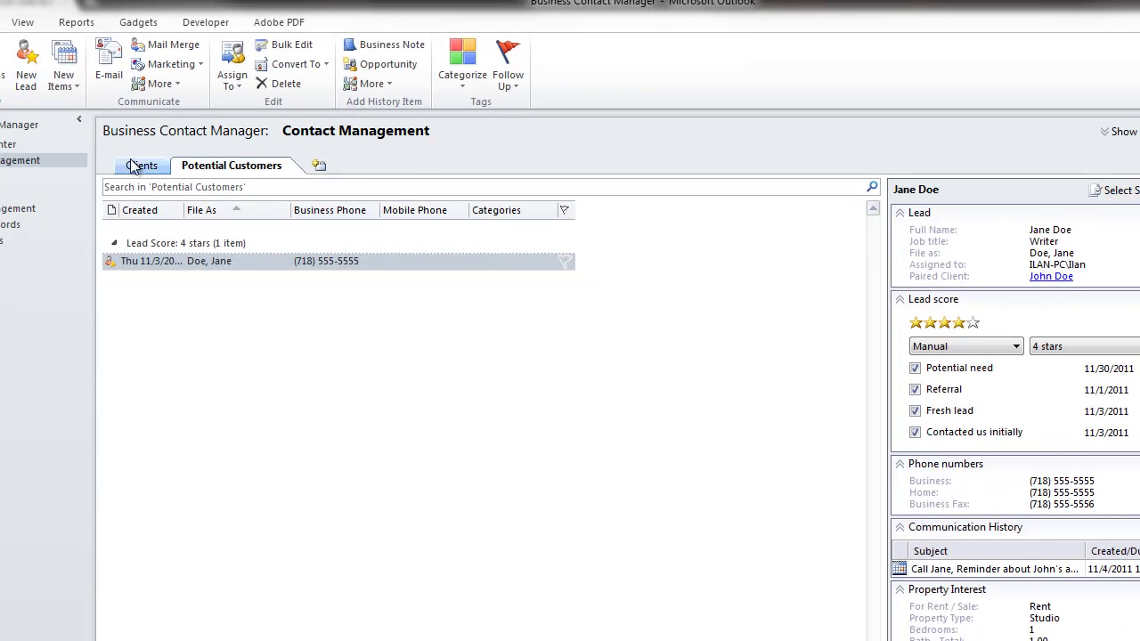
{"action": "left_click", "coordinate": [120, 155]}
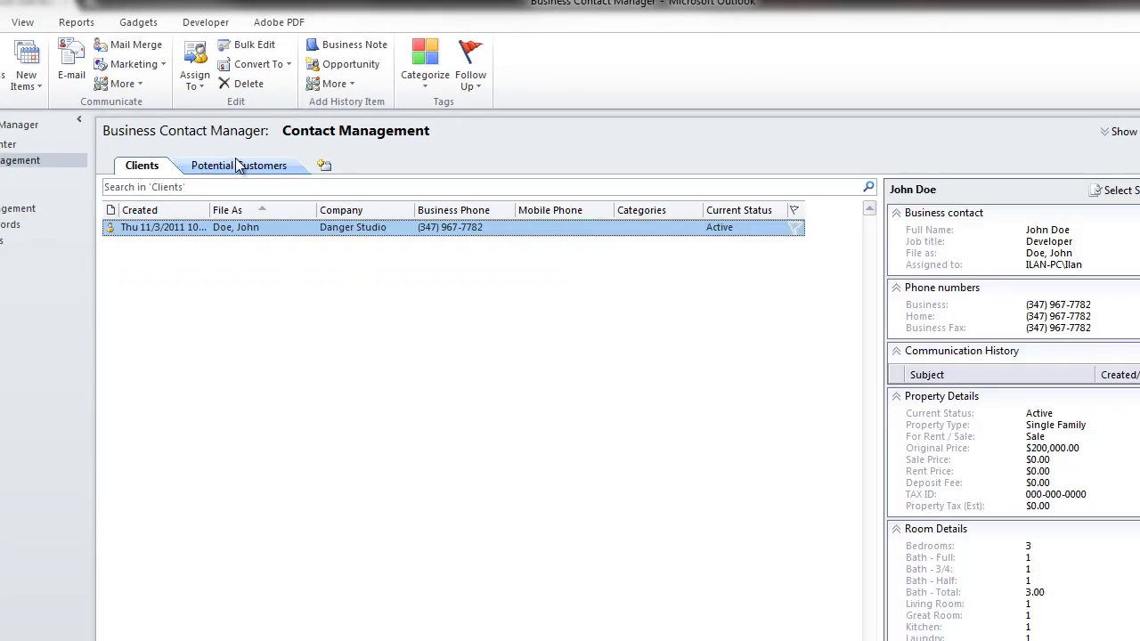
{"action": "left_click", "coordinate": [72, 23]}
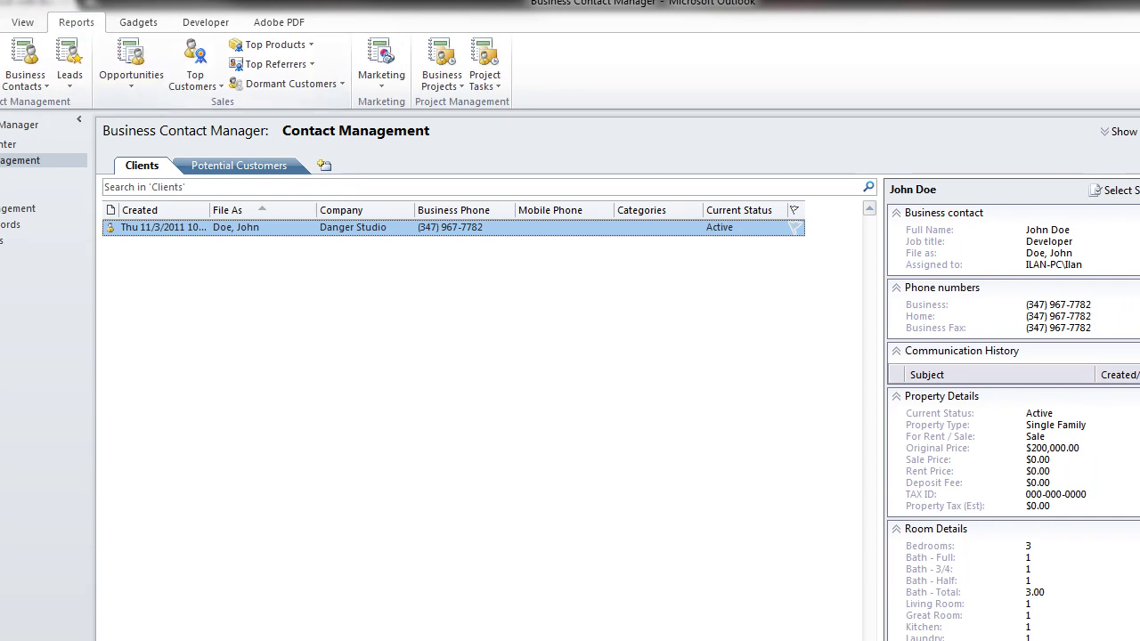
{"action": "left_click", "coordinate": [25, 77]}
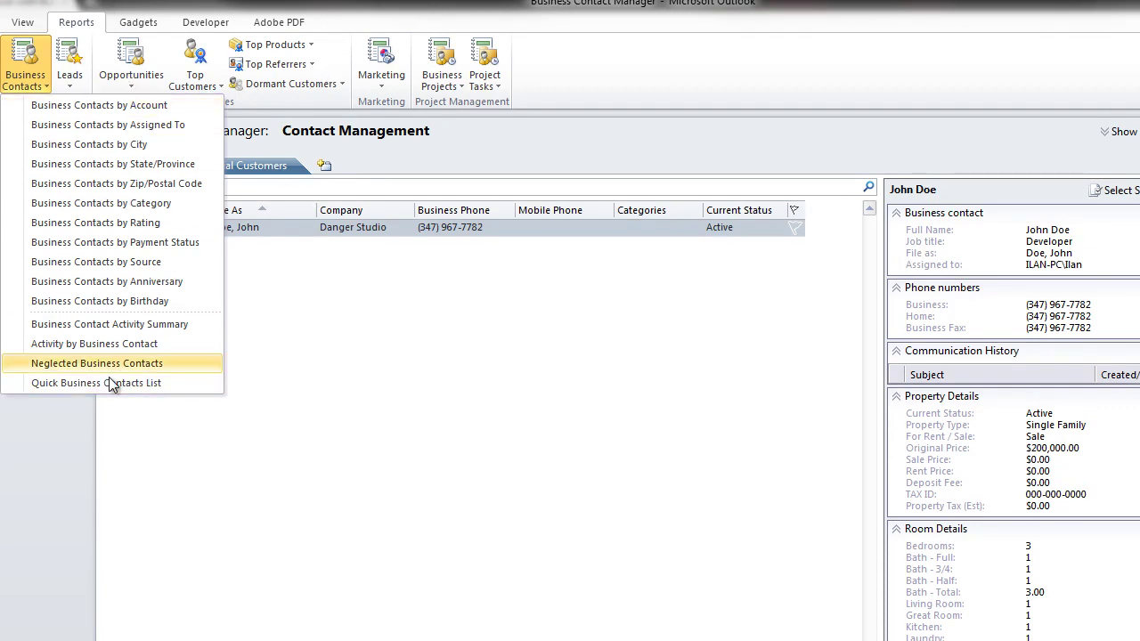
{"action": "left_click", "coordinate": [132, 383]}
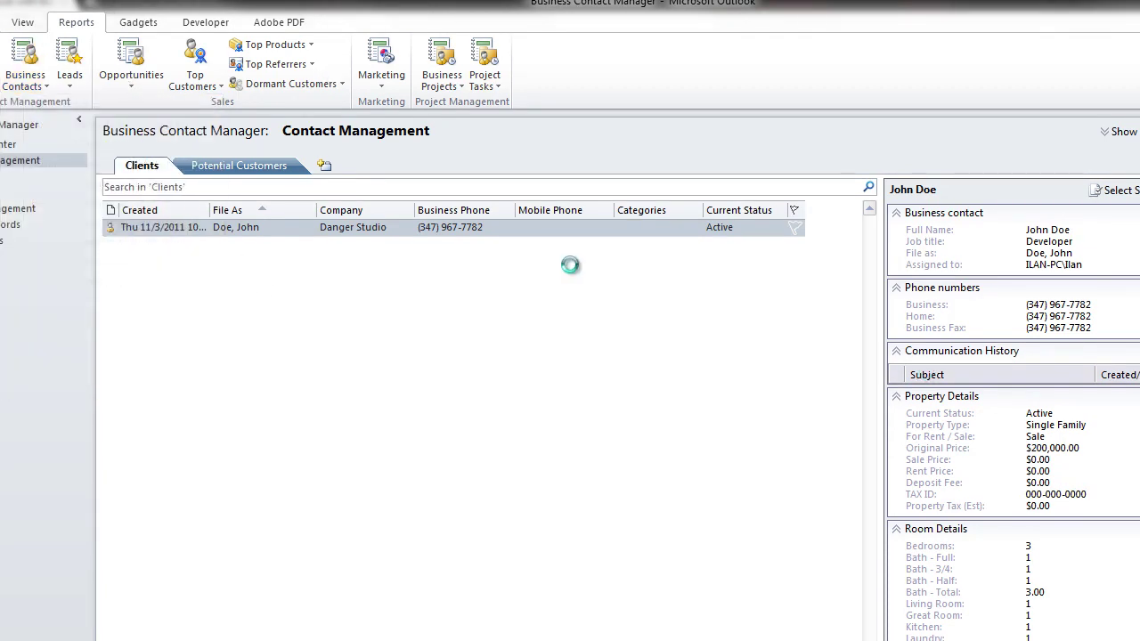
{"action": "left_click", "coordinate": [472, 153]}
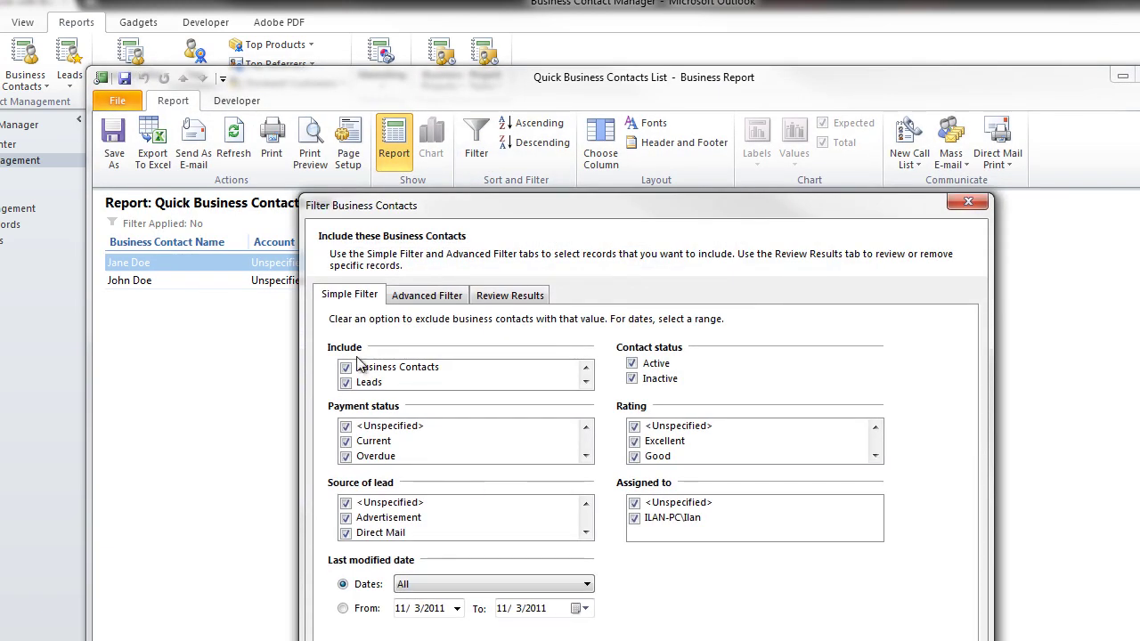
Step: Apply an advanced filter condition of Bedrooms Equals 1 to the report
{"action": "left_click", "coordinate": [402, 297]}
{"action": "left_click", "coordinate": [416, 375]}
{"action": "scroll", "coordinate": [428, 533], "scroll_direction": "down", "scroll_amount": 15}
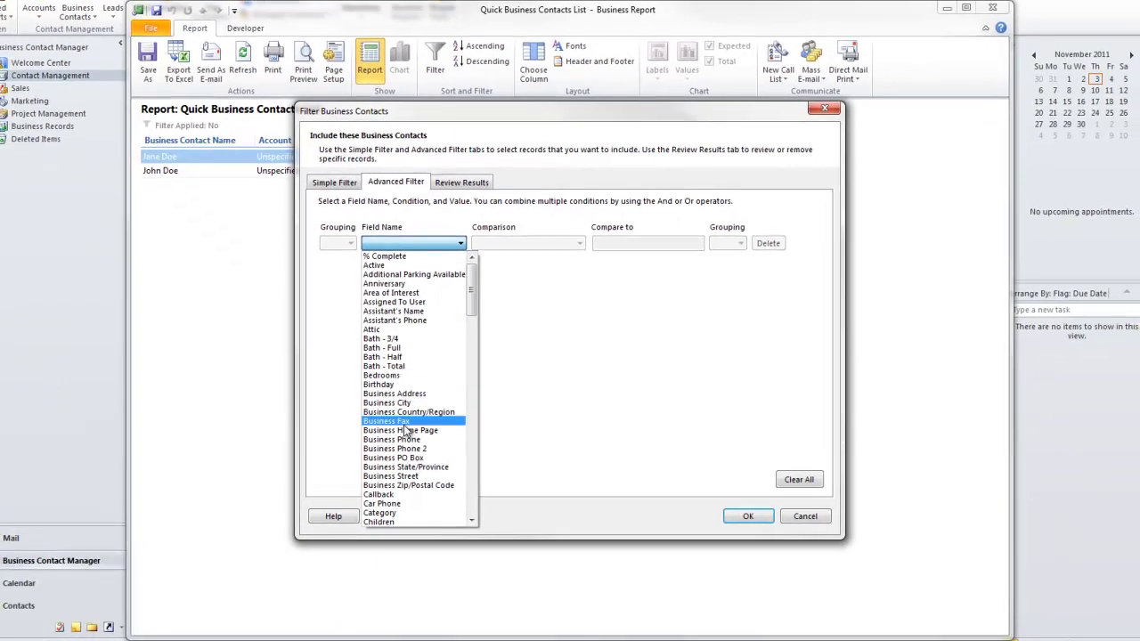
{"action": "scroll", "coordinate": [408, 432], "scroll_direction": "down", "scroll_amount": 2}
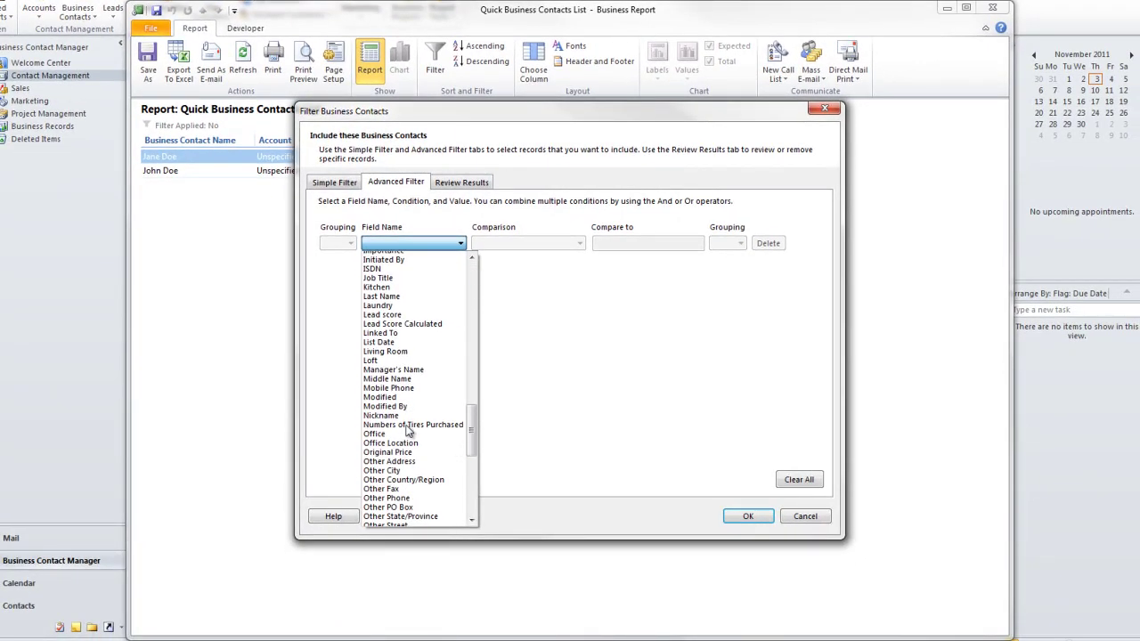
{"action": "scroll", "coordinate": [414, 392], "scroll_direction": "up", "scroll_amount": 4}
{"action": "scroll", "coordinate": [424, 408], "scroll_direction": "up", "scroll_amount": 14}
{"action": "scroll", "coordinate": [423, 408], "scroll_direction": "up", "scroll_amount": 5}
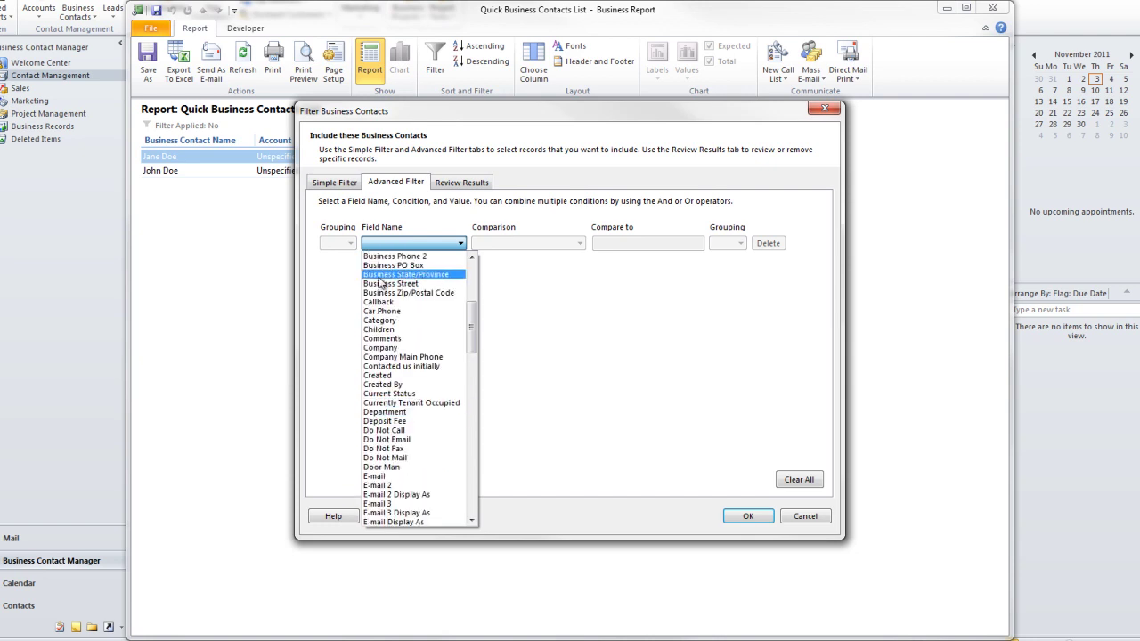
{"action": "scroll", "coordinate": [398, 301], "scroll_direction": "up", "scroll_amount": 4}
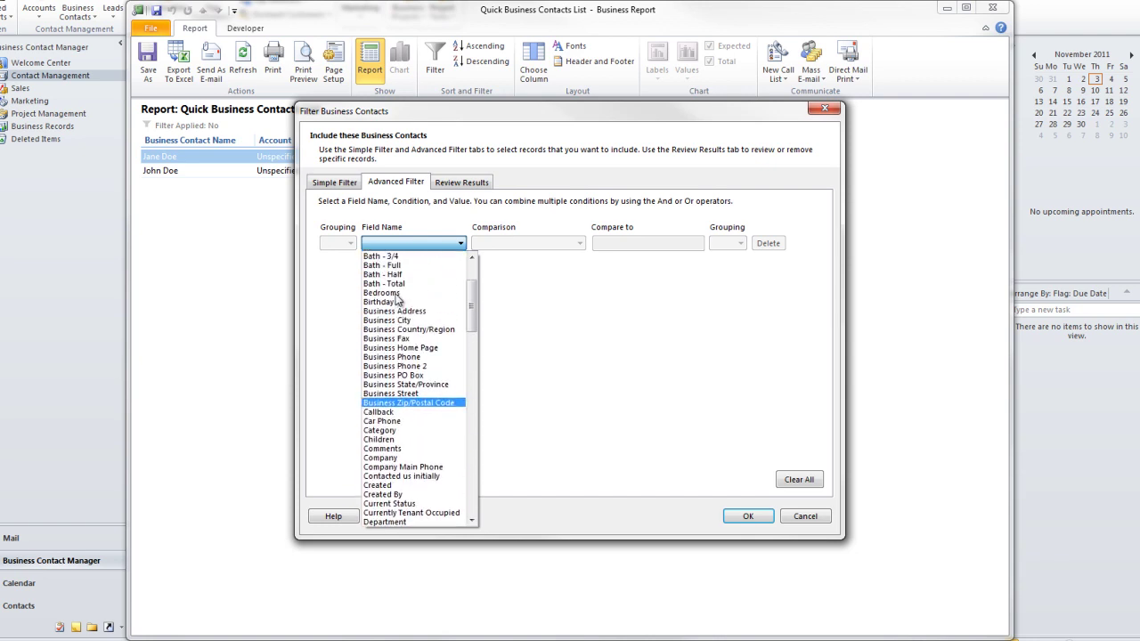
{"action": "left_click", "coordinate": [397, 301]}
{"action": "left_click", "coordinate": [521, 243]}
{"action": "left_click", "coordinate": [486, 278]}
{"action": "left_click", "coordinate": [641, 246]}
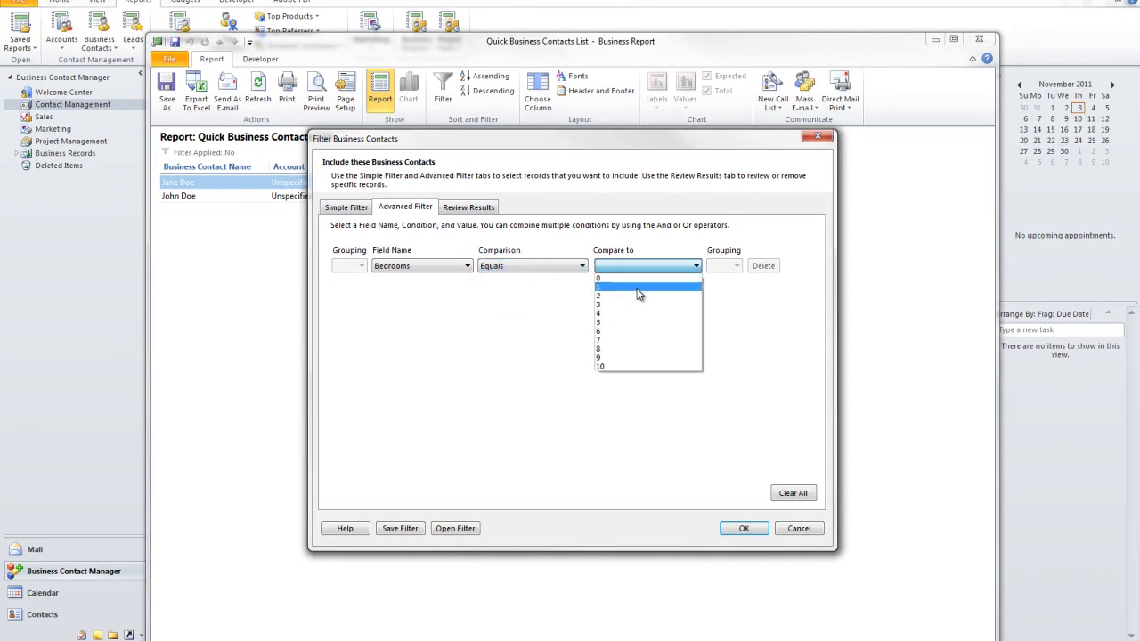
{"action": "left_click", "coordinate": [637, 289]}
{"action": "left_click", "coordinate": [740, 528]}
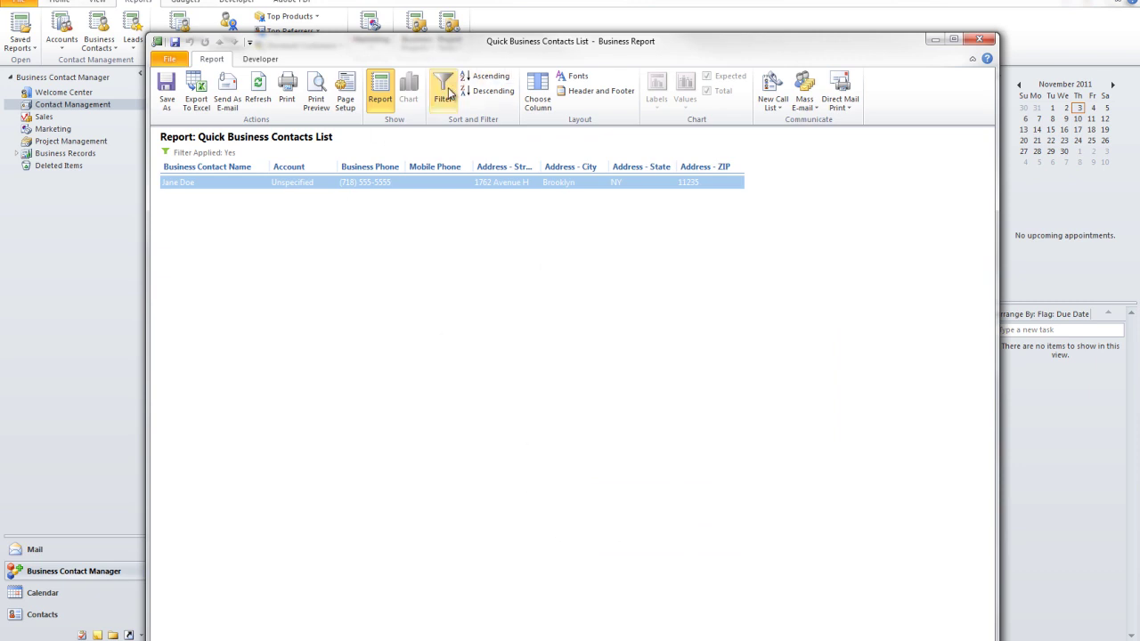
Step: Remove the Account, address (City, State, Street, ZIP), Business Phone and Mobile Phone columns
{"action": "left_click", "coordinate": [539, 97]}
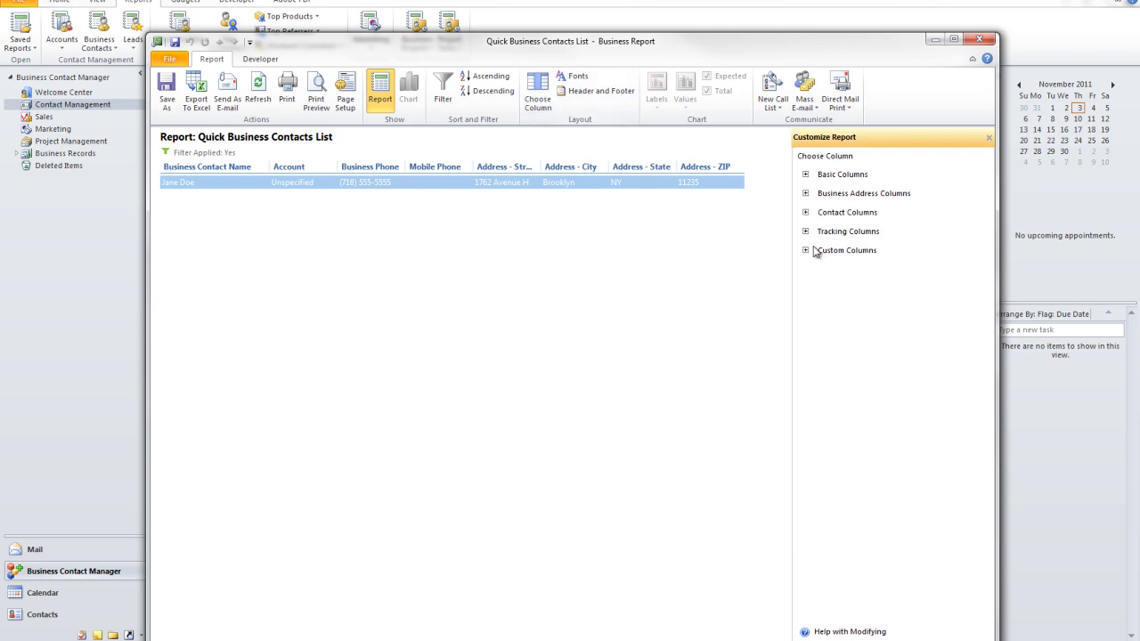
{"action": "left_click", "coordinate": [804, 251]}
{"action": "left_click", "coordinate": [804, 231]}
{"action": "left_click", "coordinate": [805, 212]}
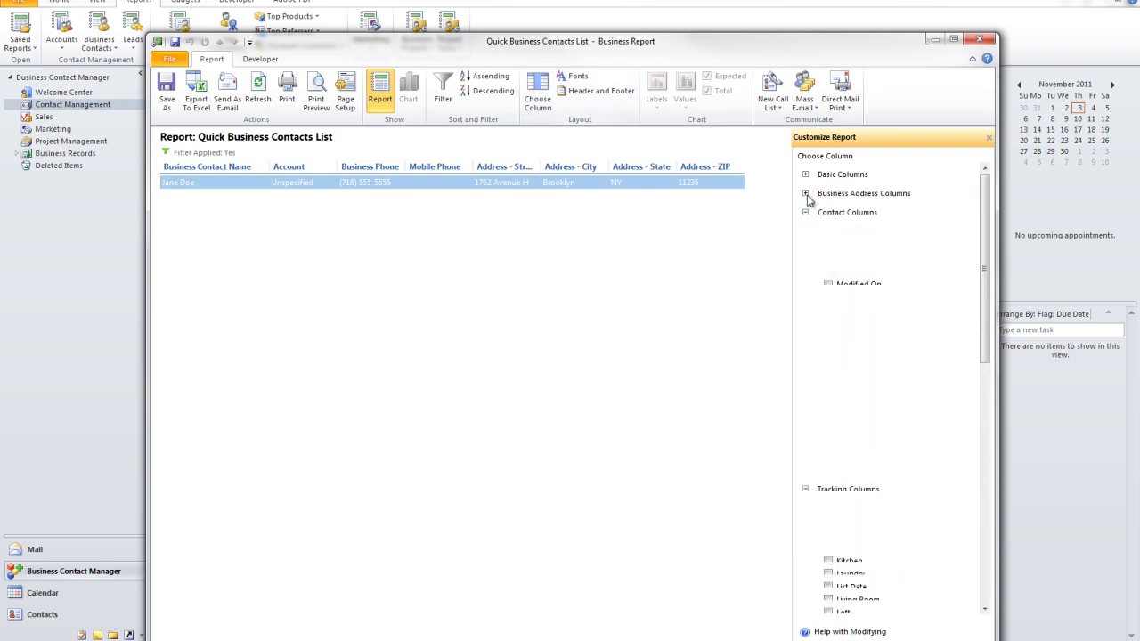
{"action": "left_click", "coordinate": [805, 194]}
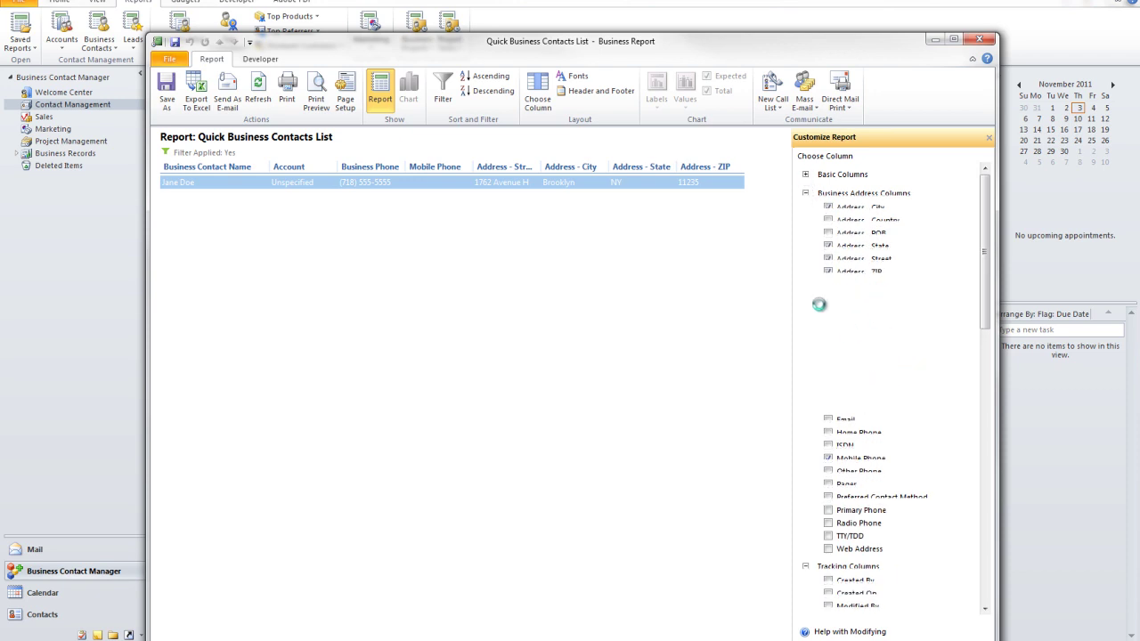
{"action": "left_click", "coordinate": [846, 193]}
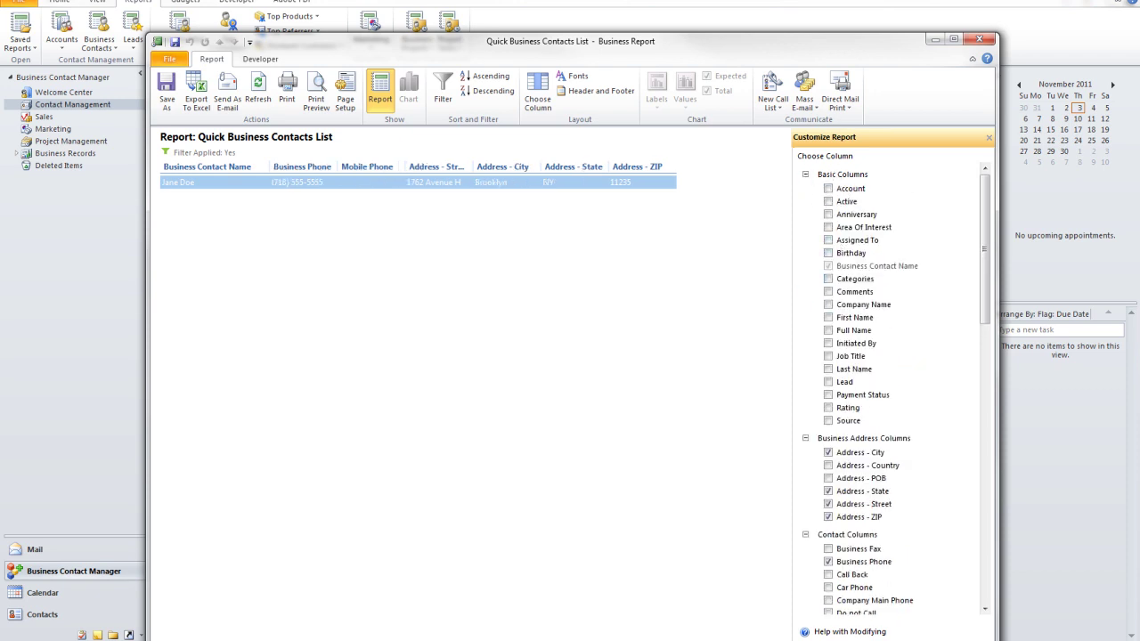
{"action": "scroll", "coordinate": [961, 340], "scroll_direction": "down", "scroll_amount": 4}
{"action": "left_click", "coordinate": [884, 291]}
{"action": "left_click", "coordinate": [872, 329]}
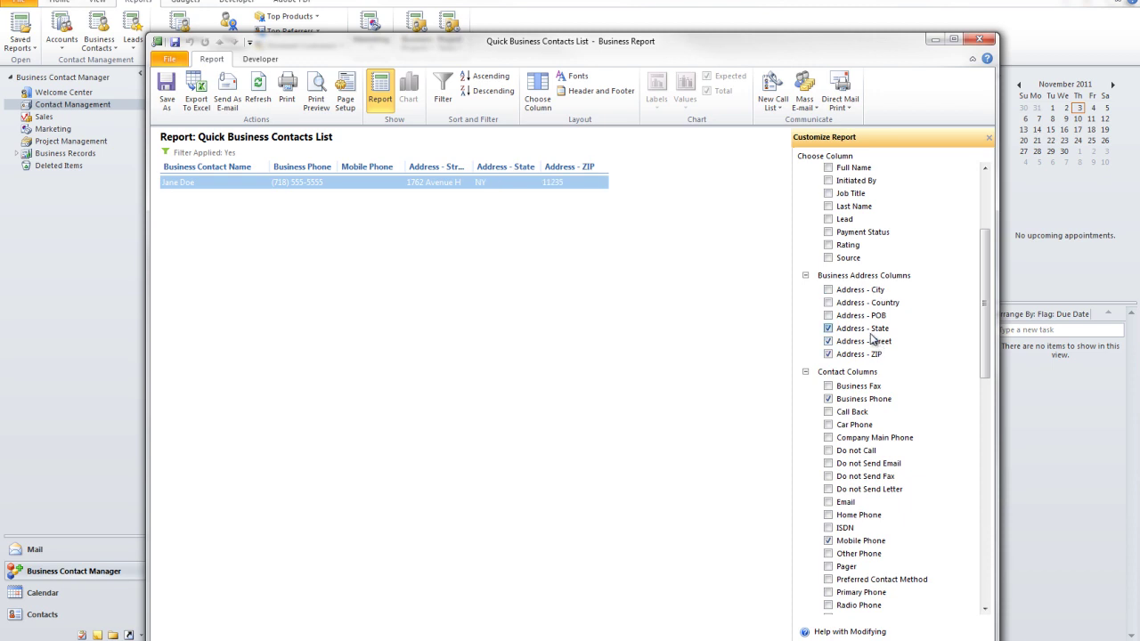
{"action": "left_click", "coordinate": [872, 342]}
{"action": "left_click", "coordinate": [874, 354]}
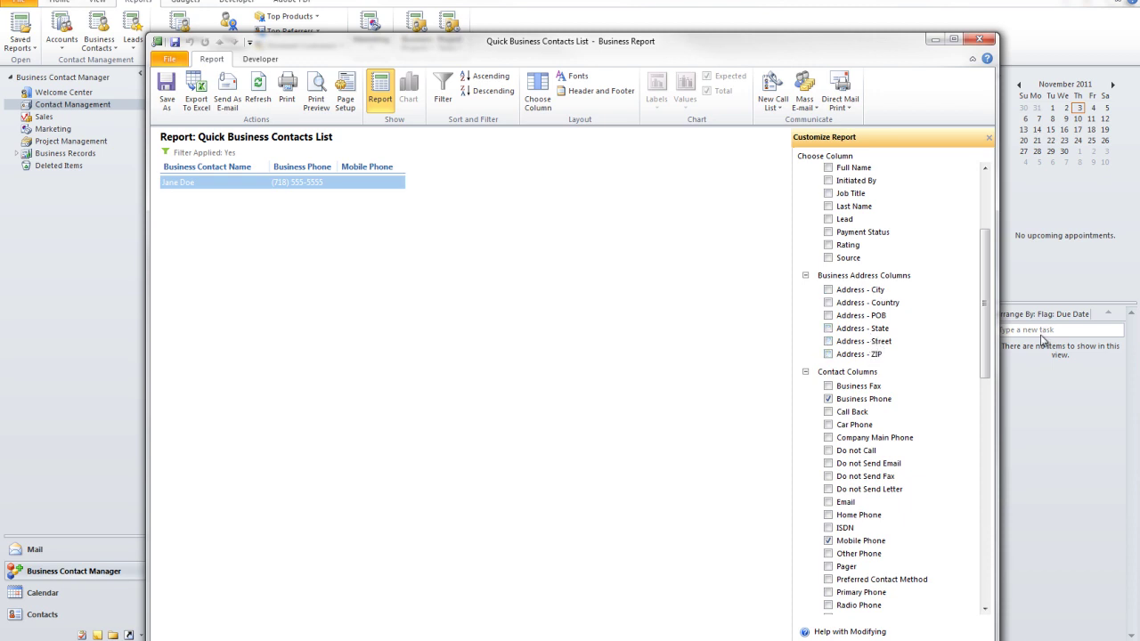
{"action": "left_click", "coordinate": [877, 399]}
{"action": "scroll", "coordinate": [902, 432], "scroll_direction": "down", "scroll_amount": 6}
{"action": "left_click", "coordinate": [844, 298]}
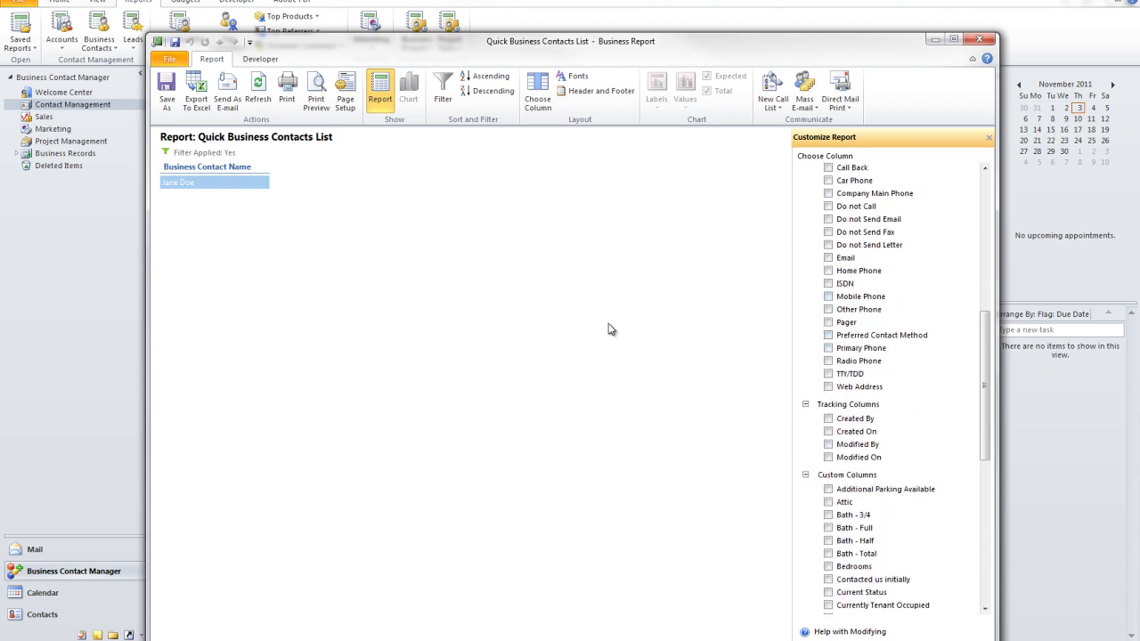
{"action": "scroll", "coordinate": [843, 526], "scroll_direction": "down", "scroll_amount": 6}
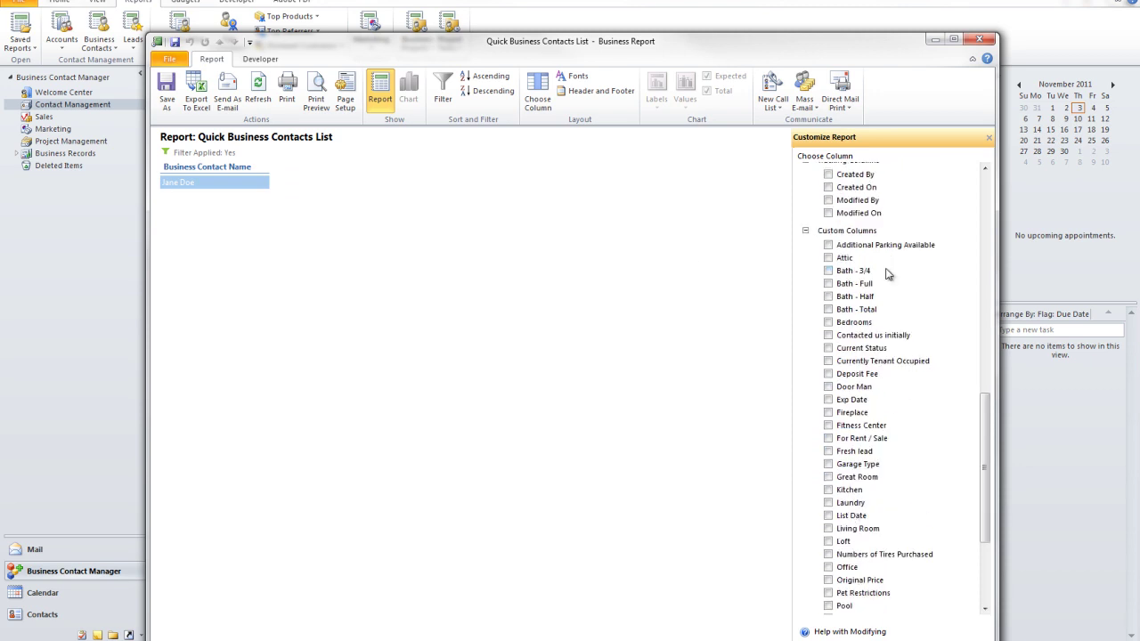
Step: Add Bath 3/4, Full, Half, Total, Bedrooms, Contacted us initially, Current Status and Loft columns
{"action": "left_click", "coordinate": [850, 272]}
{"action": "left_click", "coordinate": [852, 284]}
{"action": "left_click", "coordinate": [854, 296]}
{"action": "left_click", "coordinate": [855, 310]}
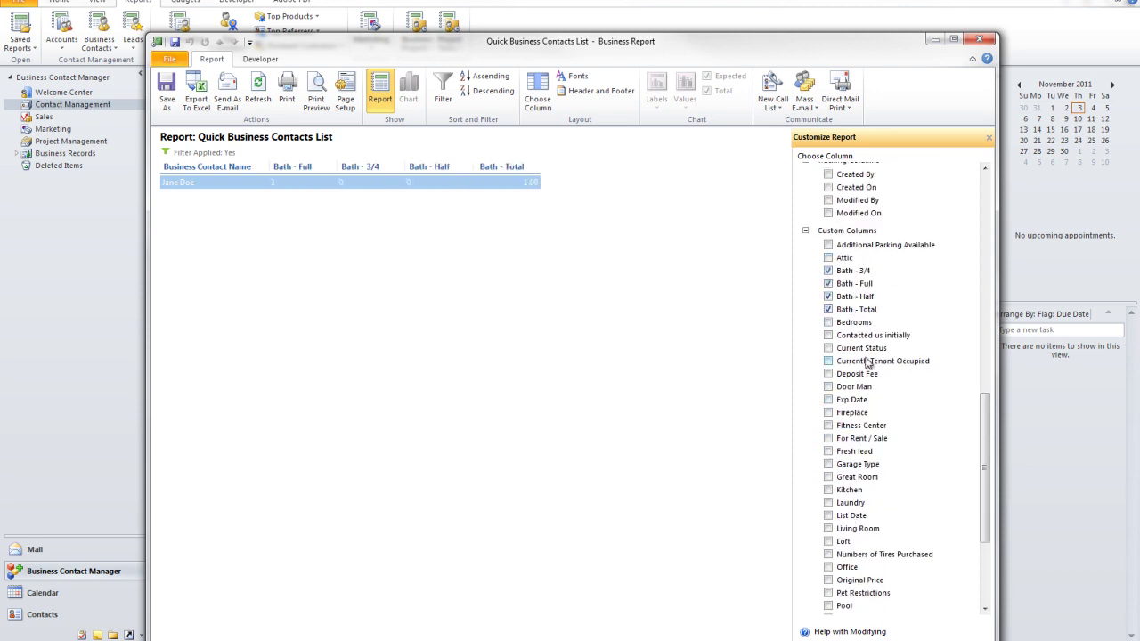
{"action": "left_click", "coordinate": [848, 322]}
{"action": "left_click", "coordinate": [853, 335]}
{"action": "left_click", "coordinate": [854, 348]}
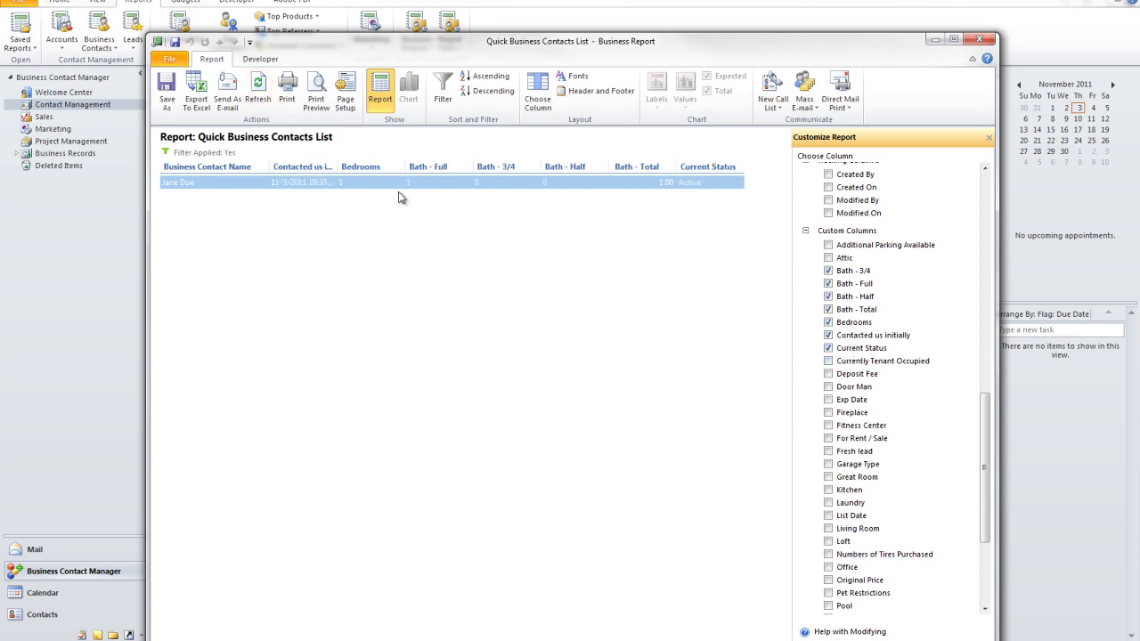
{"action": "scroll", "coordinate": [955, 443], "scroll_direction": "down", "scroll_amount": 5}
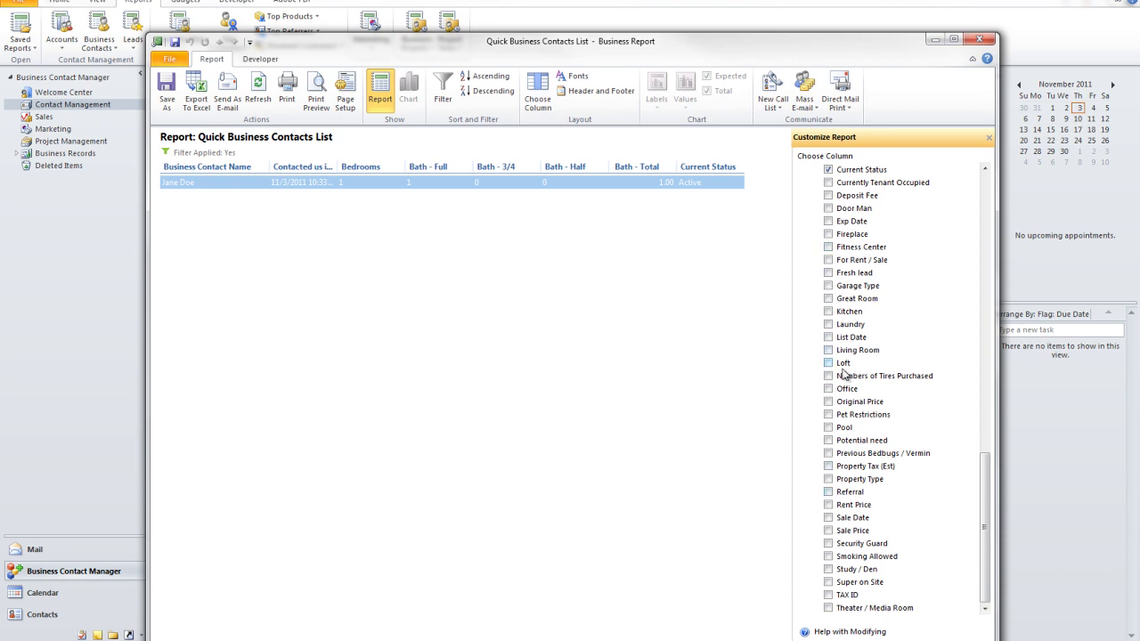
{"action": "left_click", "coordinate": [842, 366]}
{"action": "scroll", "coordinate": [975, 398], "scroll_direction": "up", "scroll_amount": 5}
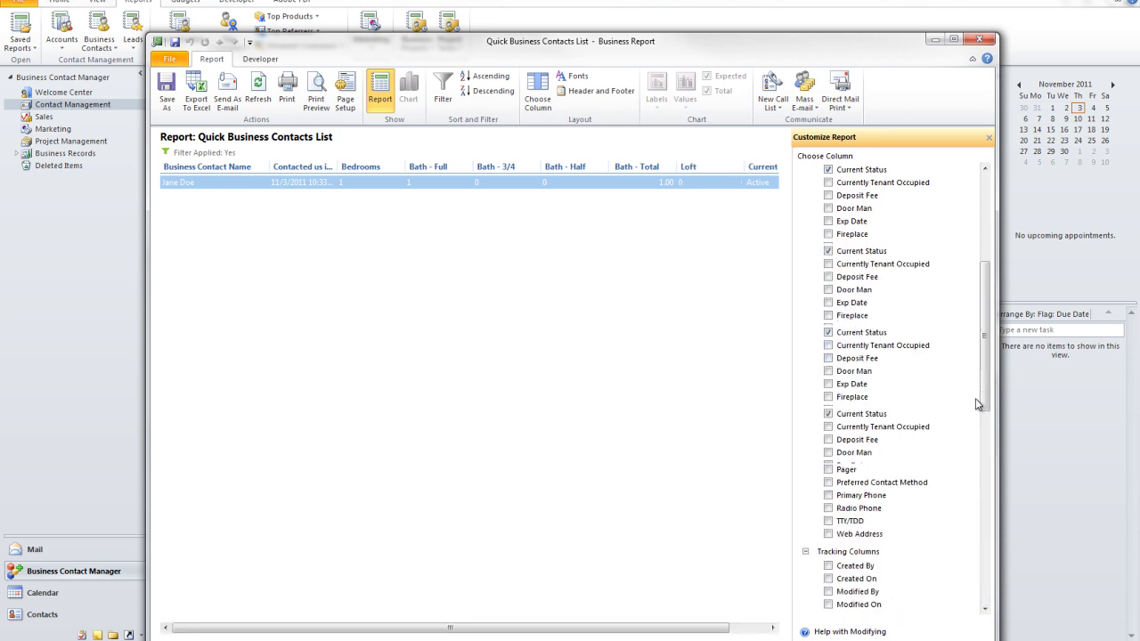
{"action": "scroll", "coordinate": [975, 403], "scroll_direction": "up", "scroll_amount": 5}
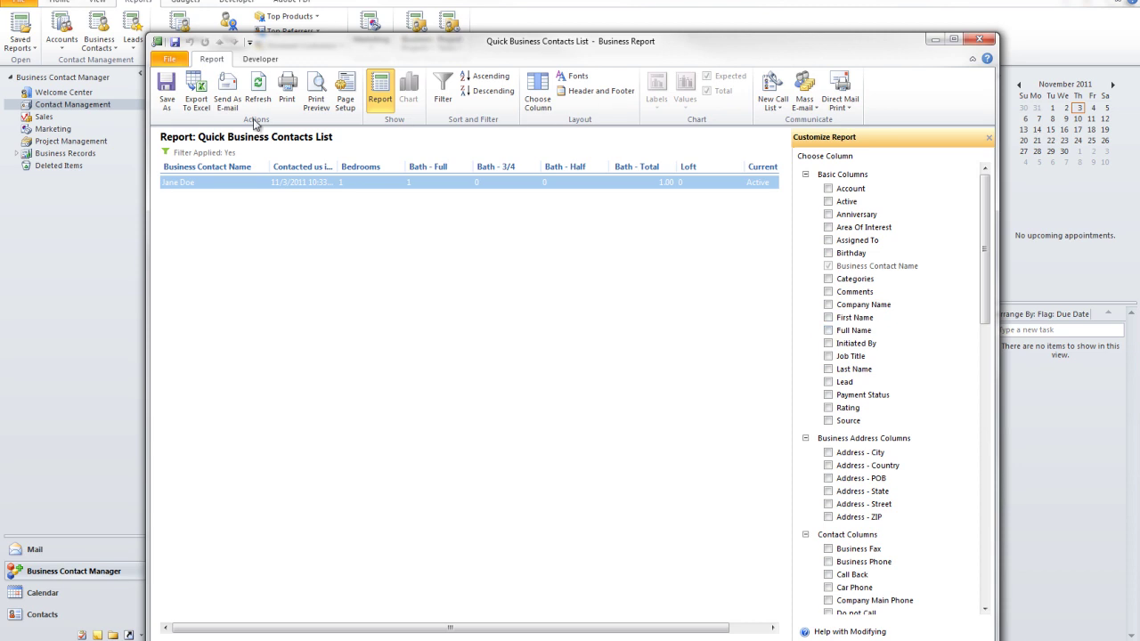
Step: Export the filtered report to Excel, then close the workbook without saving
{"action": "left_click", "coordinate": [191, 89]}
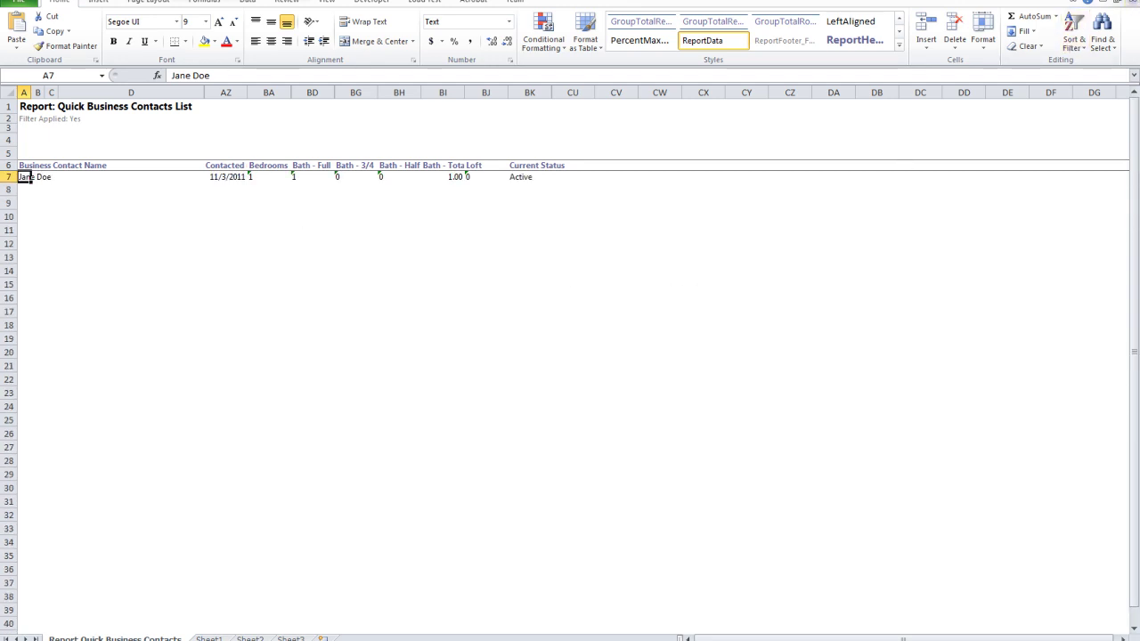
{"action": "left_click", "coordinate": [1125, 1]}
{"action": "left_click", "coordinate": [552, 342]}
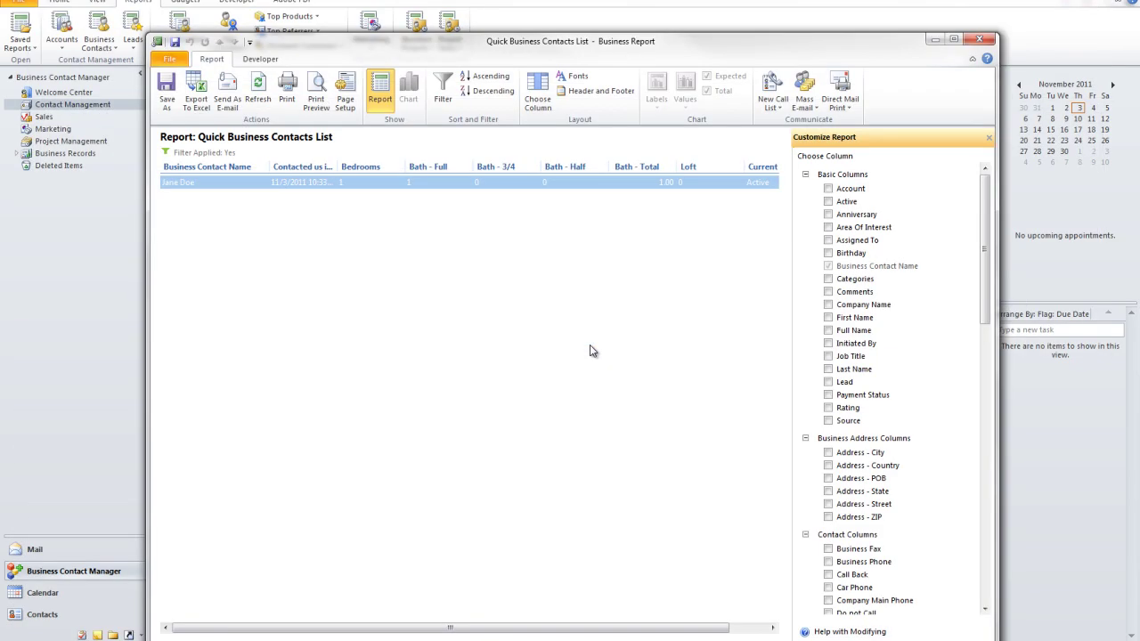
Step: Close the Quick Business Contacts report and display the empty Opportunities list under Sales
{"action": "scroll", "coordinate": [887, 410], "scroll_direction": "down", "scroll_amount": 15}
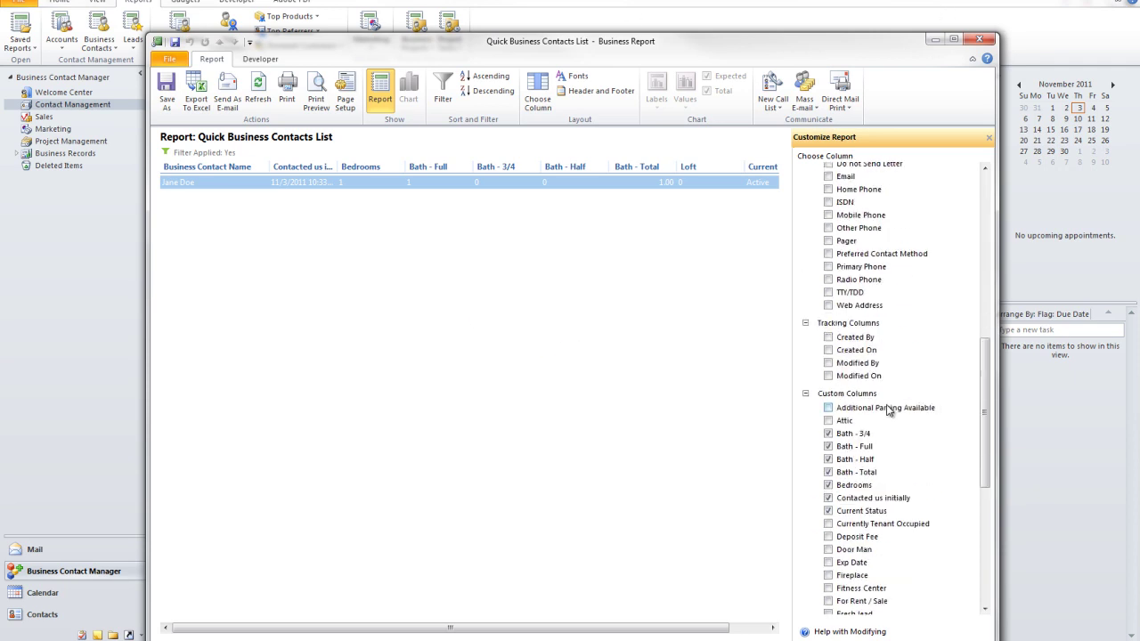
{"action": "scroll", "coordinate": [889, 409], "scroll_direction": "up", "scroll_amount": 10}
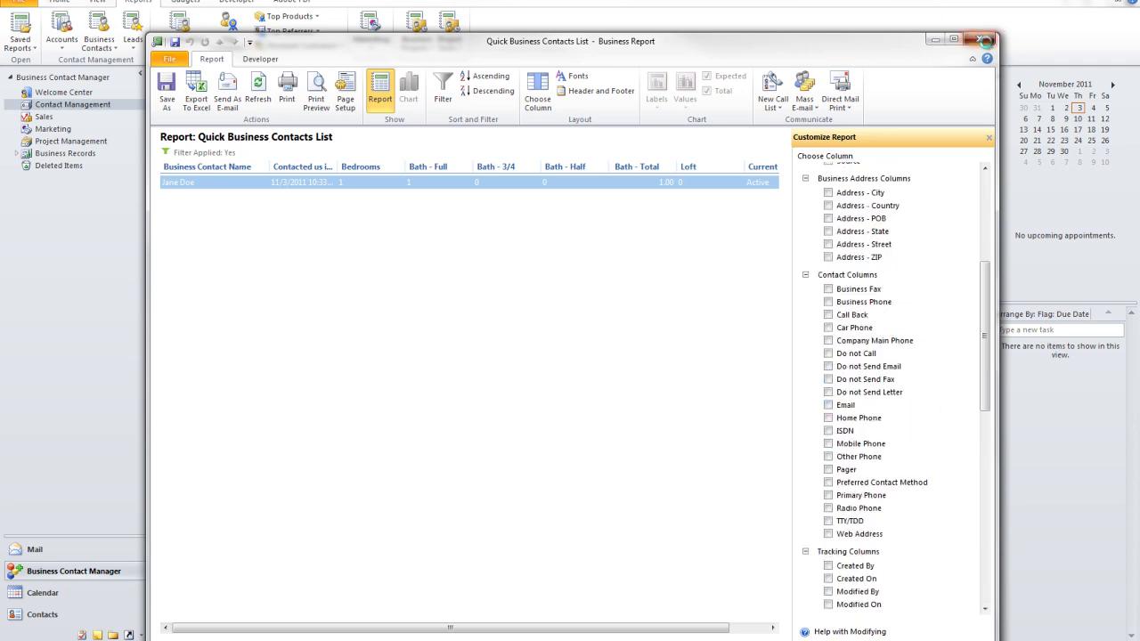
{"action": "left_click", "coordinate": [980, 40]}
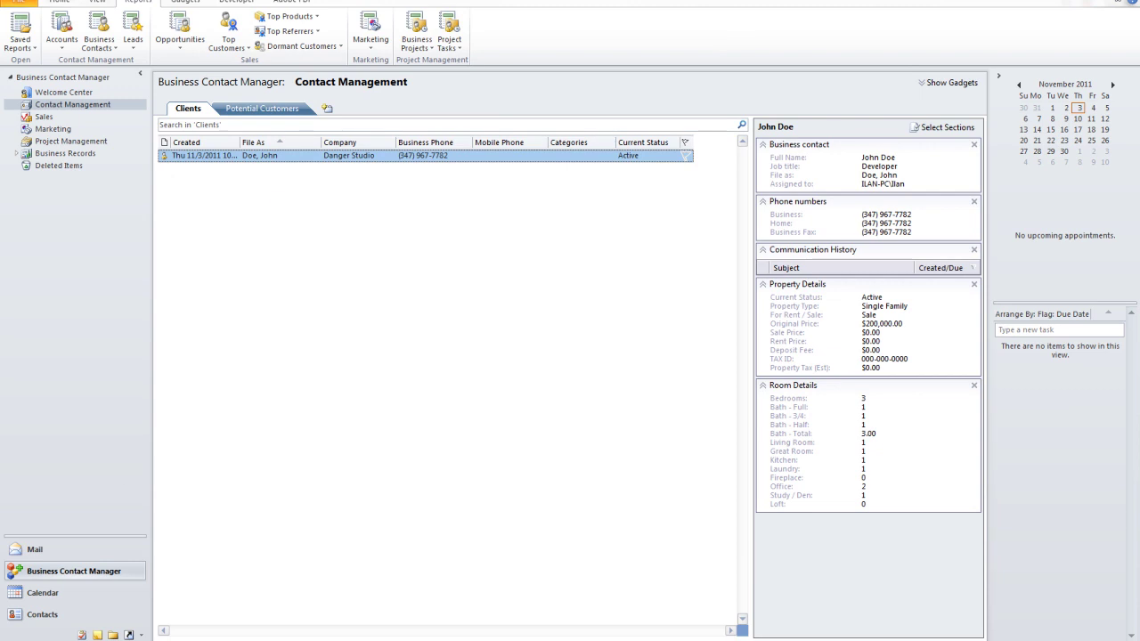
{"action": "left_click", "coordinate": [41, 117]}
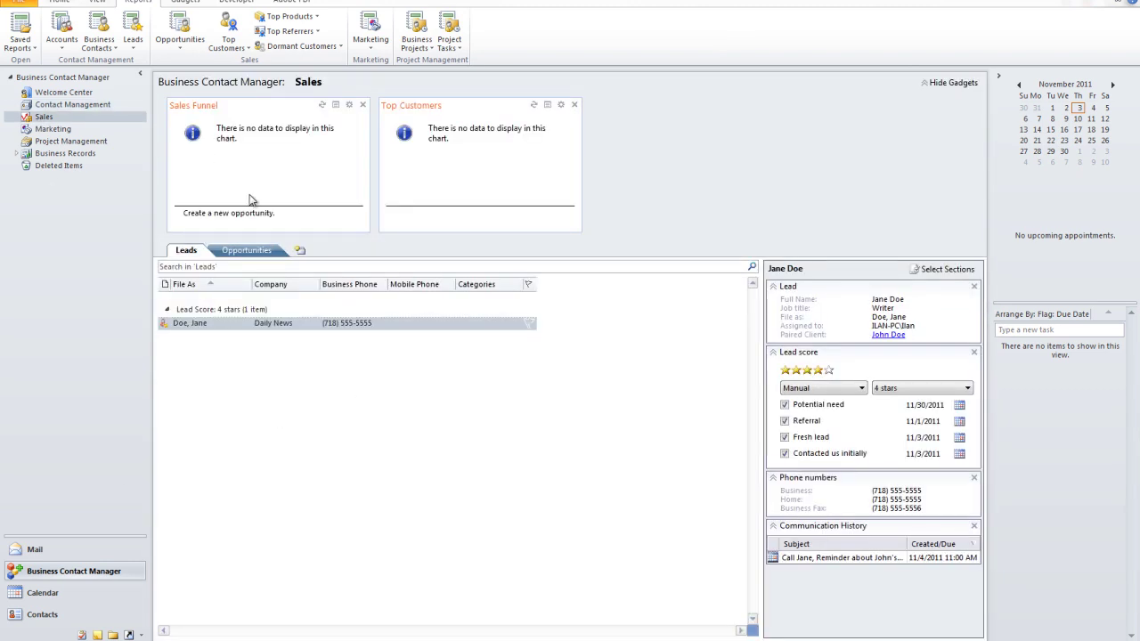
{"action": "left_click", "coordinate": [250, 253]}
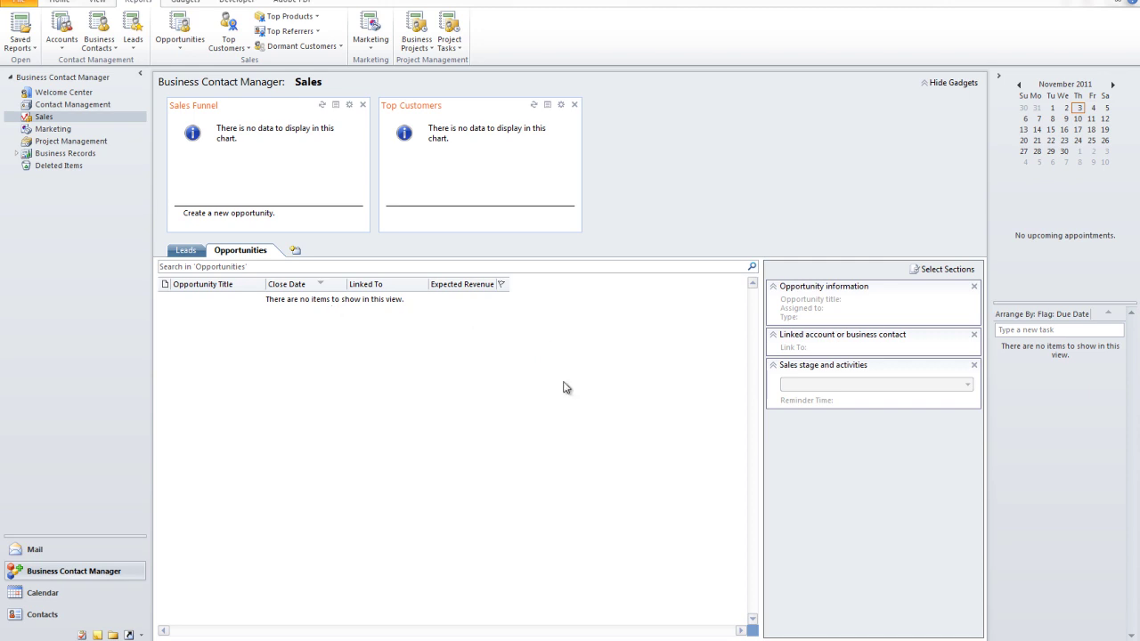
Step: Start a New Opportunity from the list's context menu, discard the blank form, and return to Contact Management
{"action": "right_click", "coordinate": [221, 371]}
{"action": "left_click", "coordinate": [272, 380]}
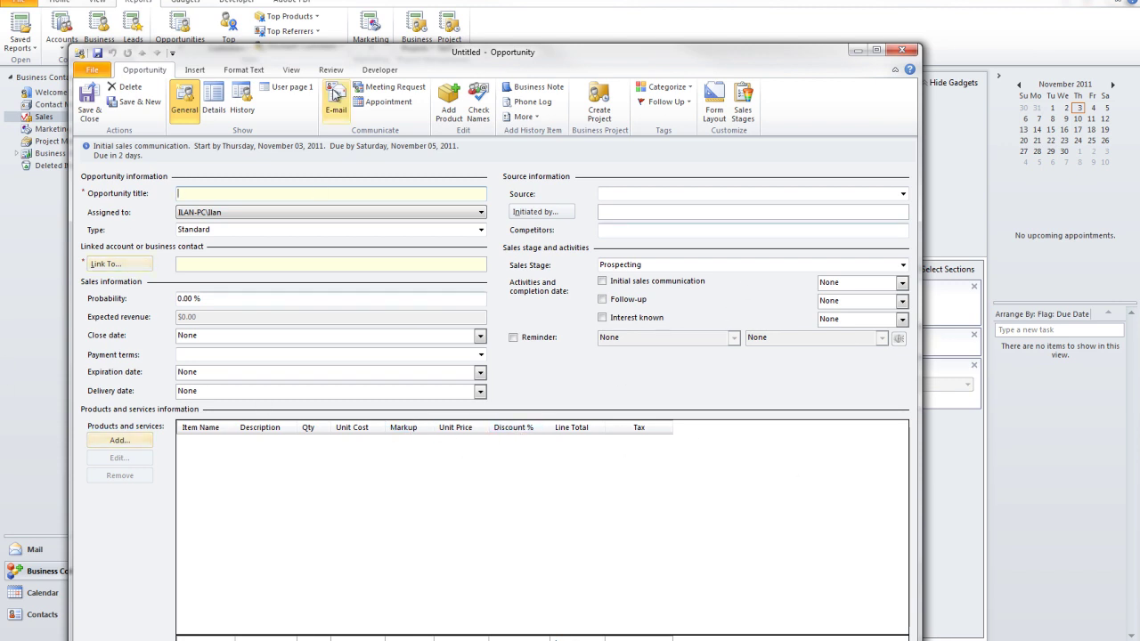
{"action": "left_click", "coordinate": [901, 50]}
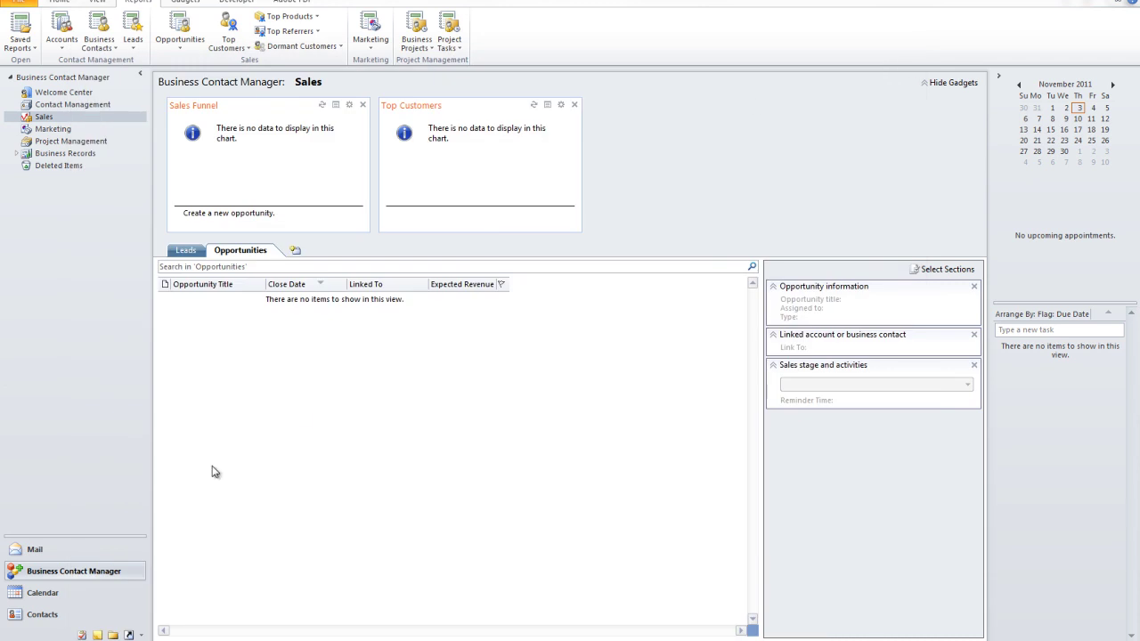
{"action": "left_click", "coordinate": [64, 105]}
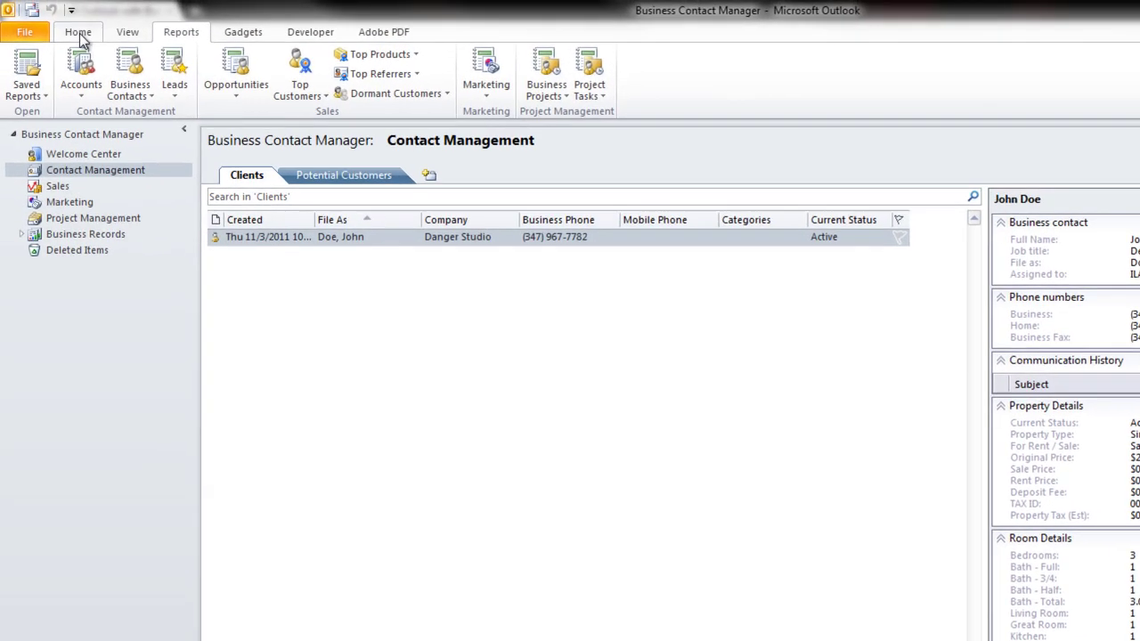
Step: Open the client's record from the Clients list, scroll from contact details down to the linked lead, then close it
{"action": "left_click", "coordinate": [59, 1]}
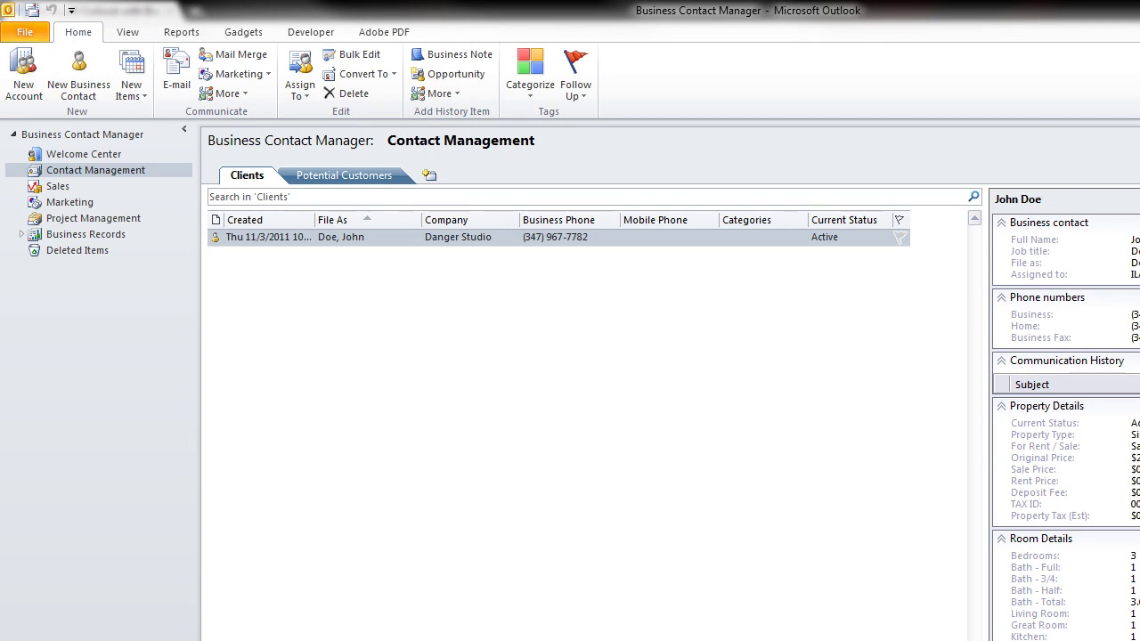
{"action": "double_click", "coordinate": [367, 237]}
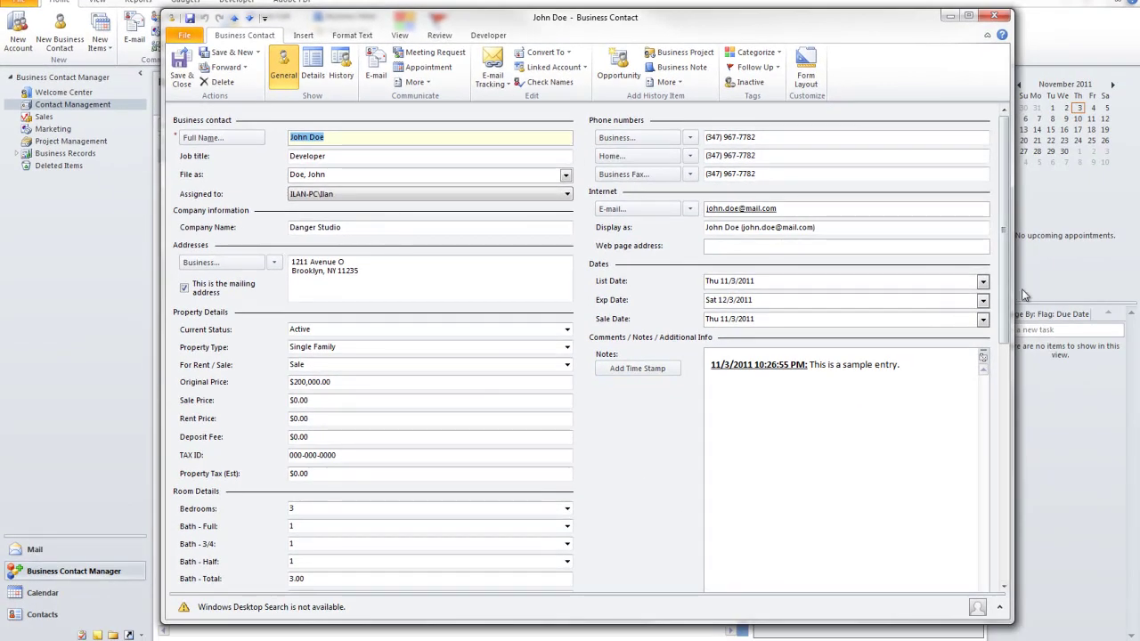
{"action": "left_click_drag", "start_coordinate": [1004, 296], "coordinate": [1005, 550]}
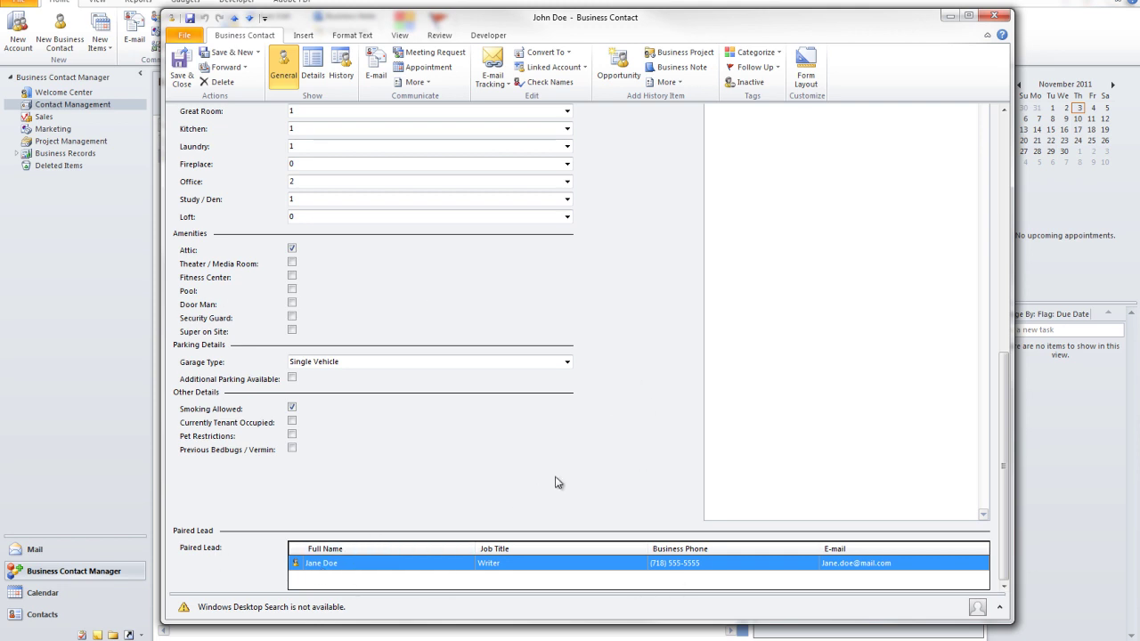
{"action": "left_click_drag", "start_coordinate": [1004, 501], "coordinate": [1009, 579]}
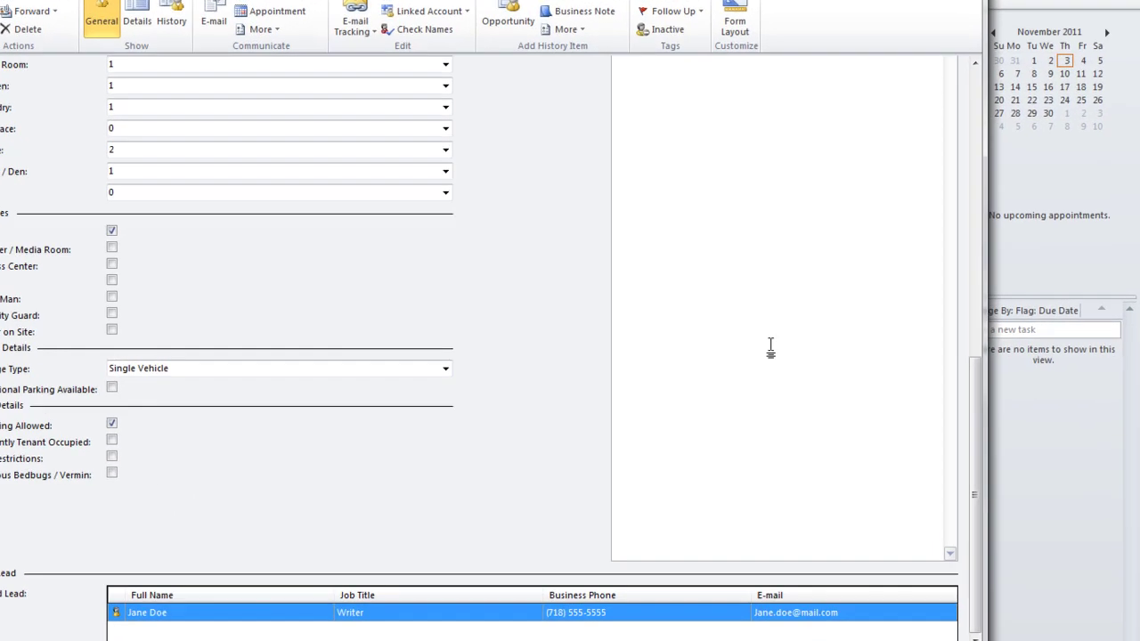
{"action": "left_click_drag", "start_coordinate": [962, 400], "coordinate": [956, 57]}
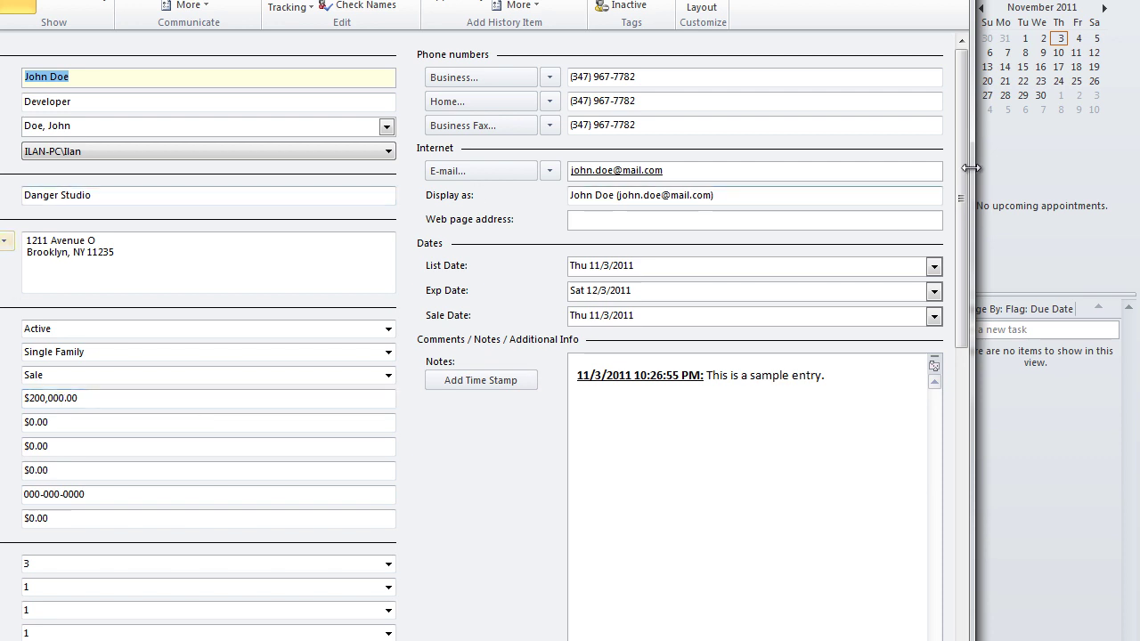
{"action": "left_click_drag", "start_coordinate": [959, 166], "coordinate": [960, 201]}
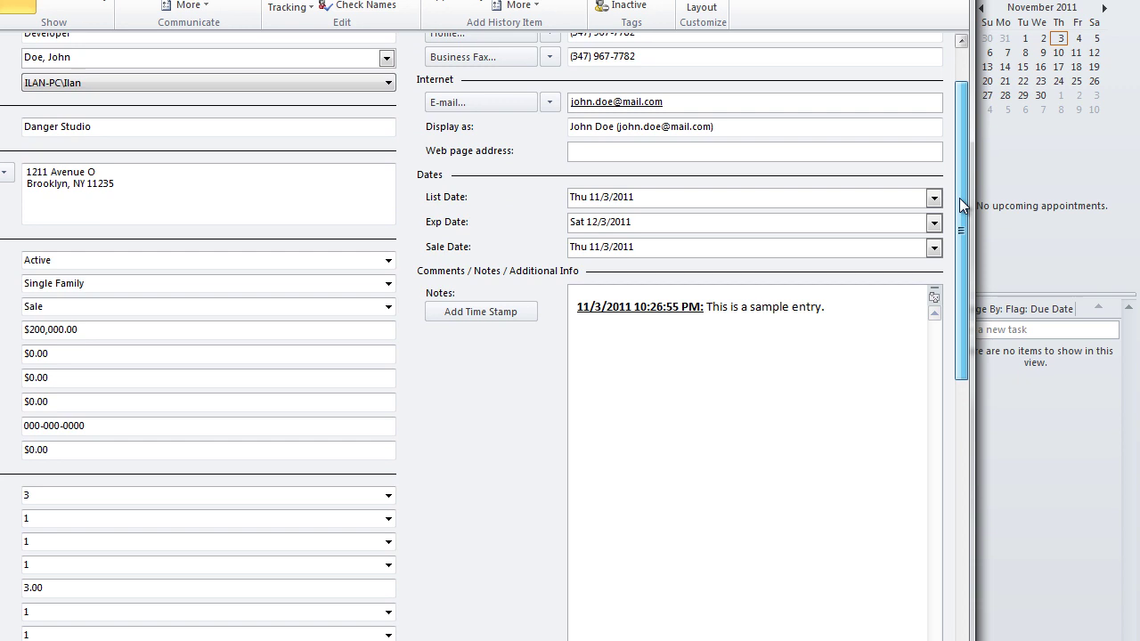
{"action": "left_click_drag", "start_coordinate": [959, 197], "coordinate": [960, 178]}
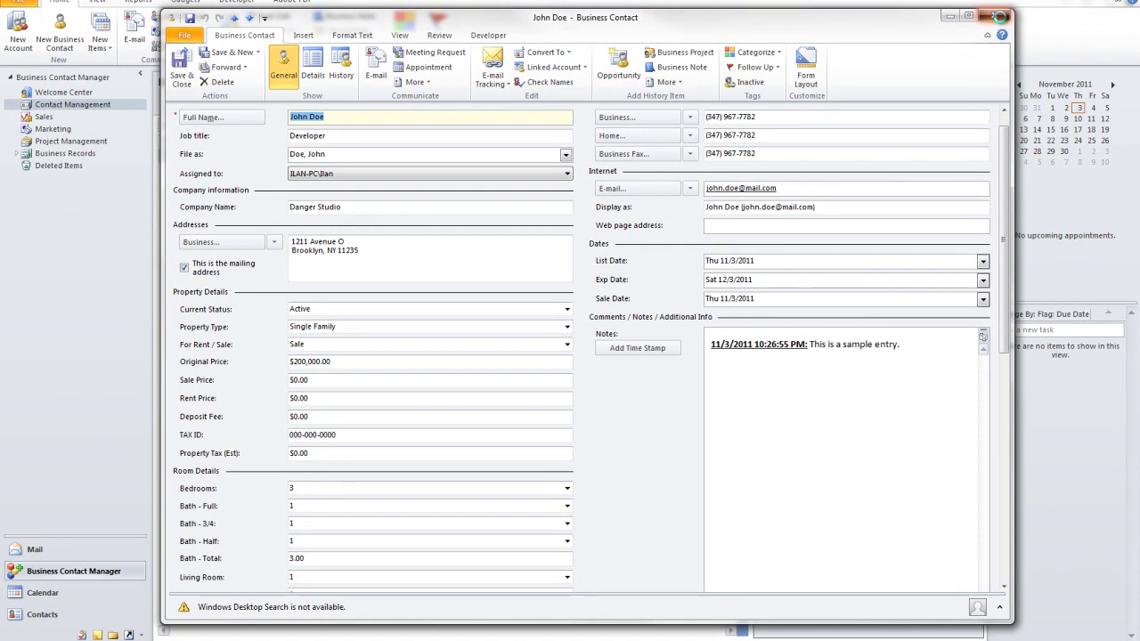
{"action": "left_click", "coordinate": [1003, 11]}
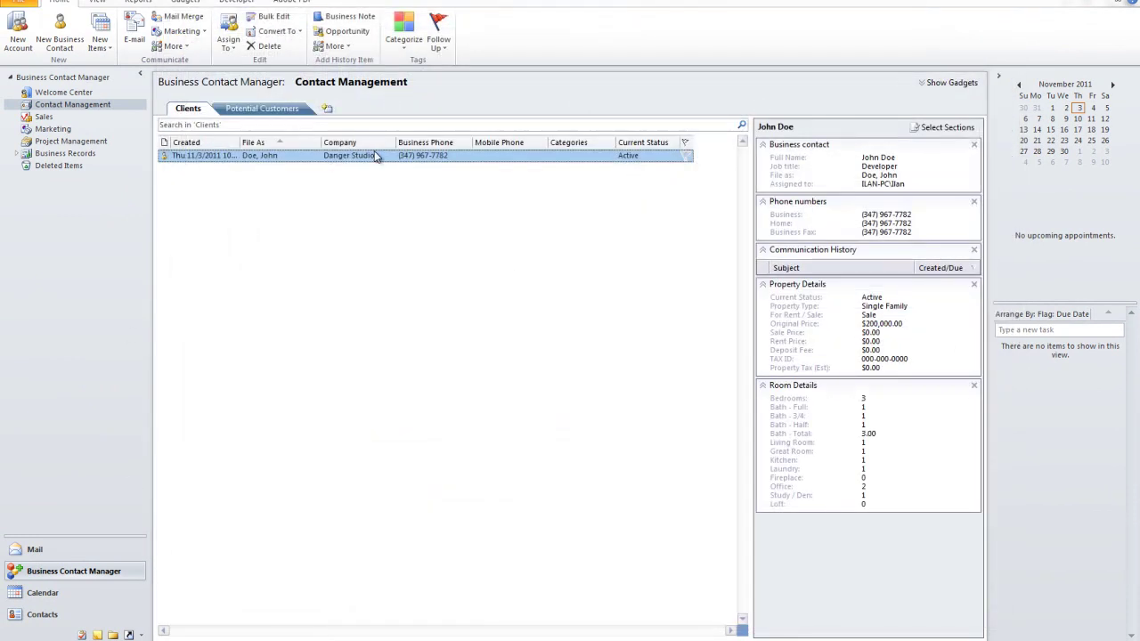
{"action": "left_click", "coordinate": [20, 3]}
{"action": "left_click", "coordinate": [75, 238]}
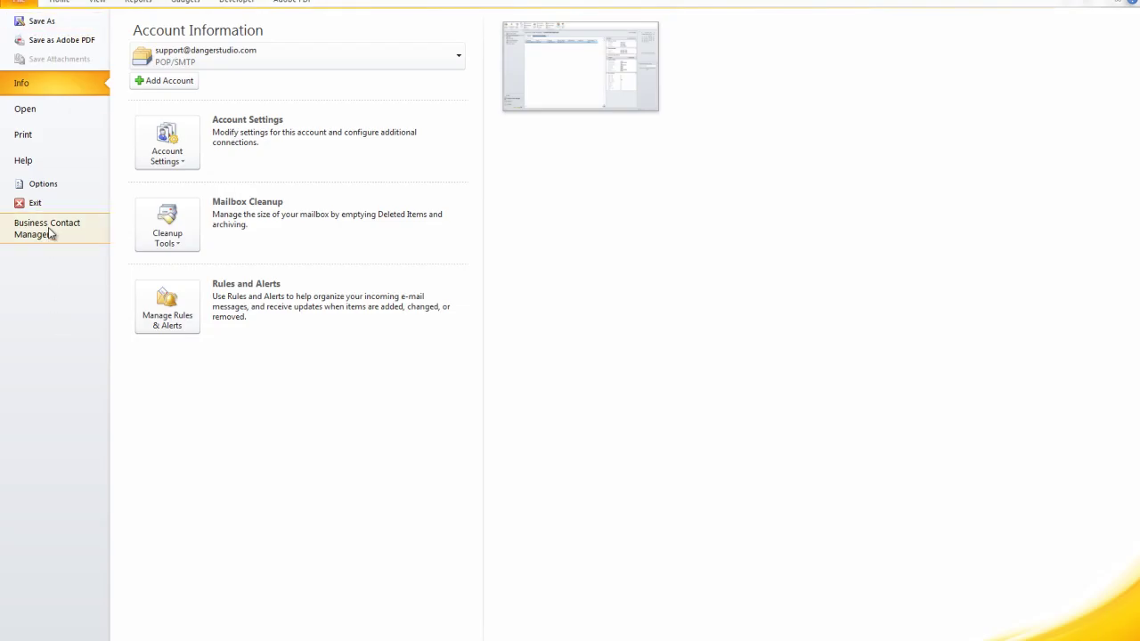
{"action": "left_click", "coordinate": [163, 162]}
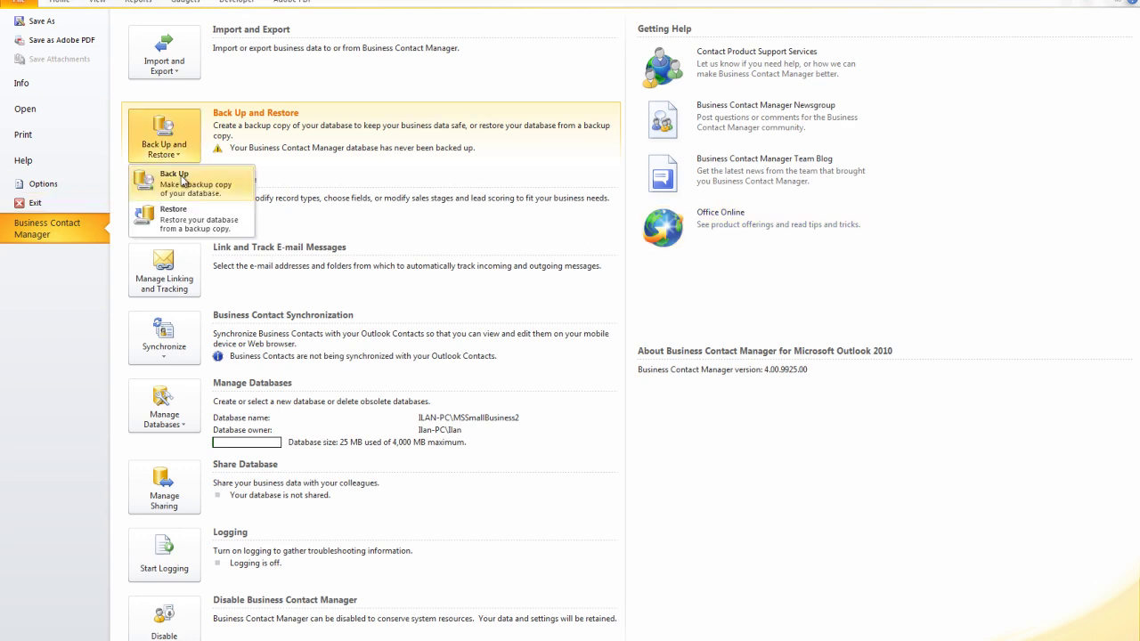
{"action": "left_click", "coordinate": [809, 511]}
{"action": "left_click", "coordinate": [63, 2]}
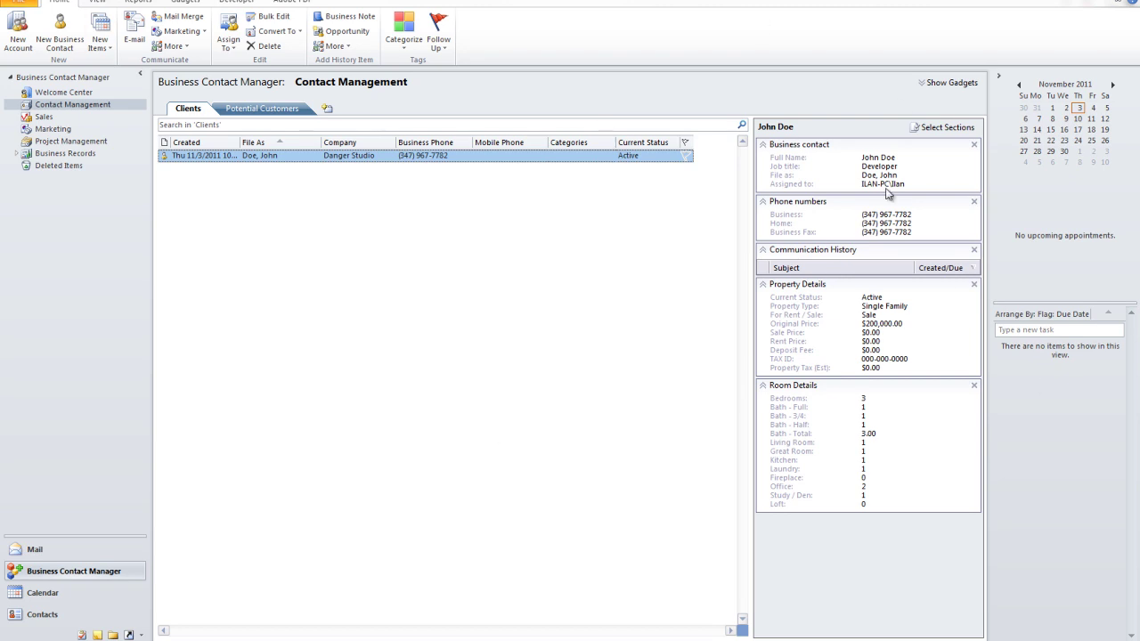
{"action": "double_click", "coordinate": [283, 158]}
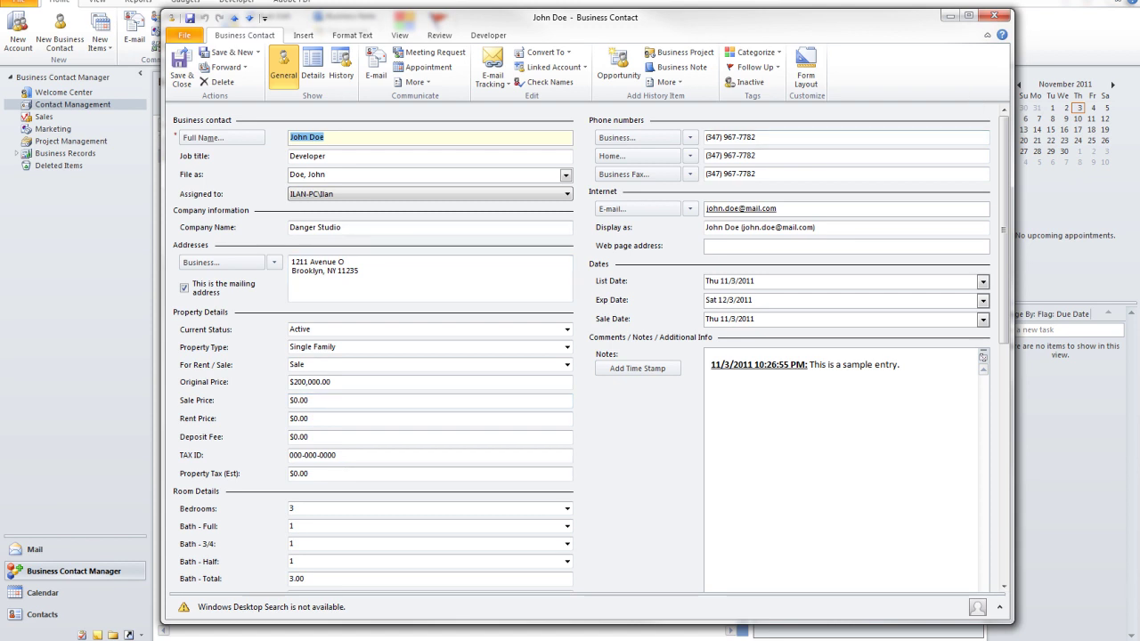
{"action": "left_click", "coordinate": [993, 15]}
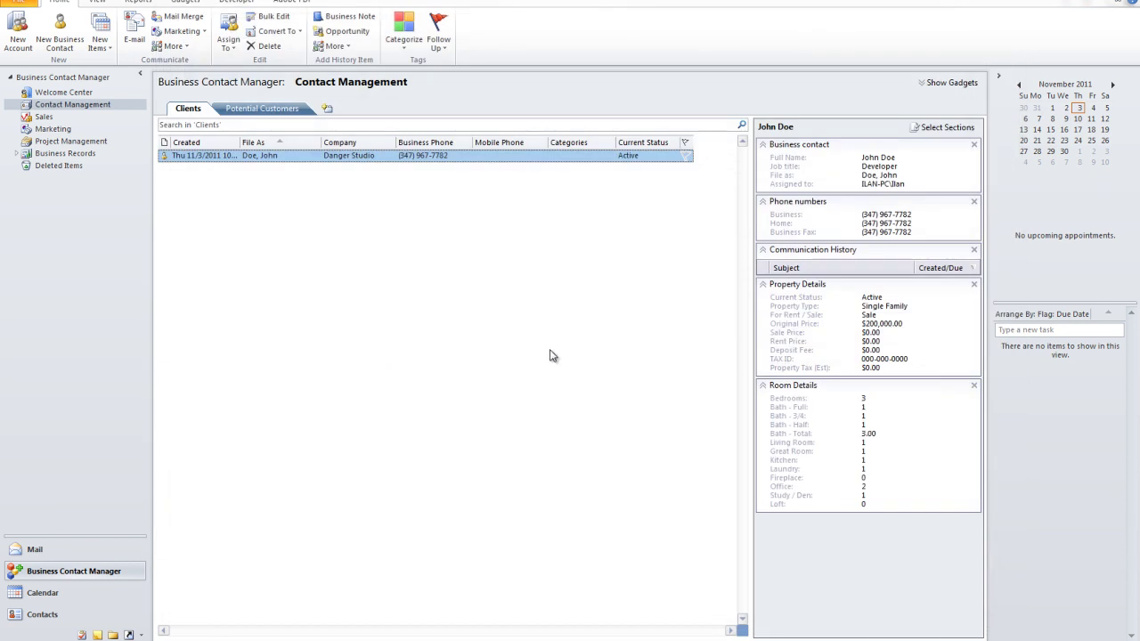